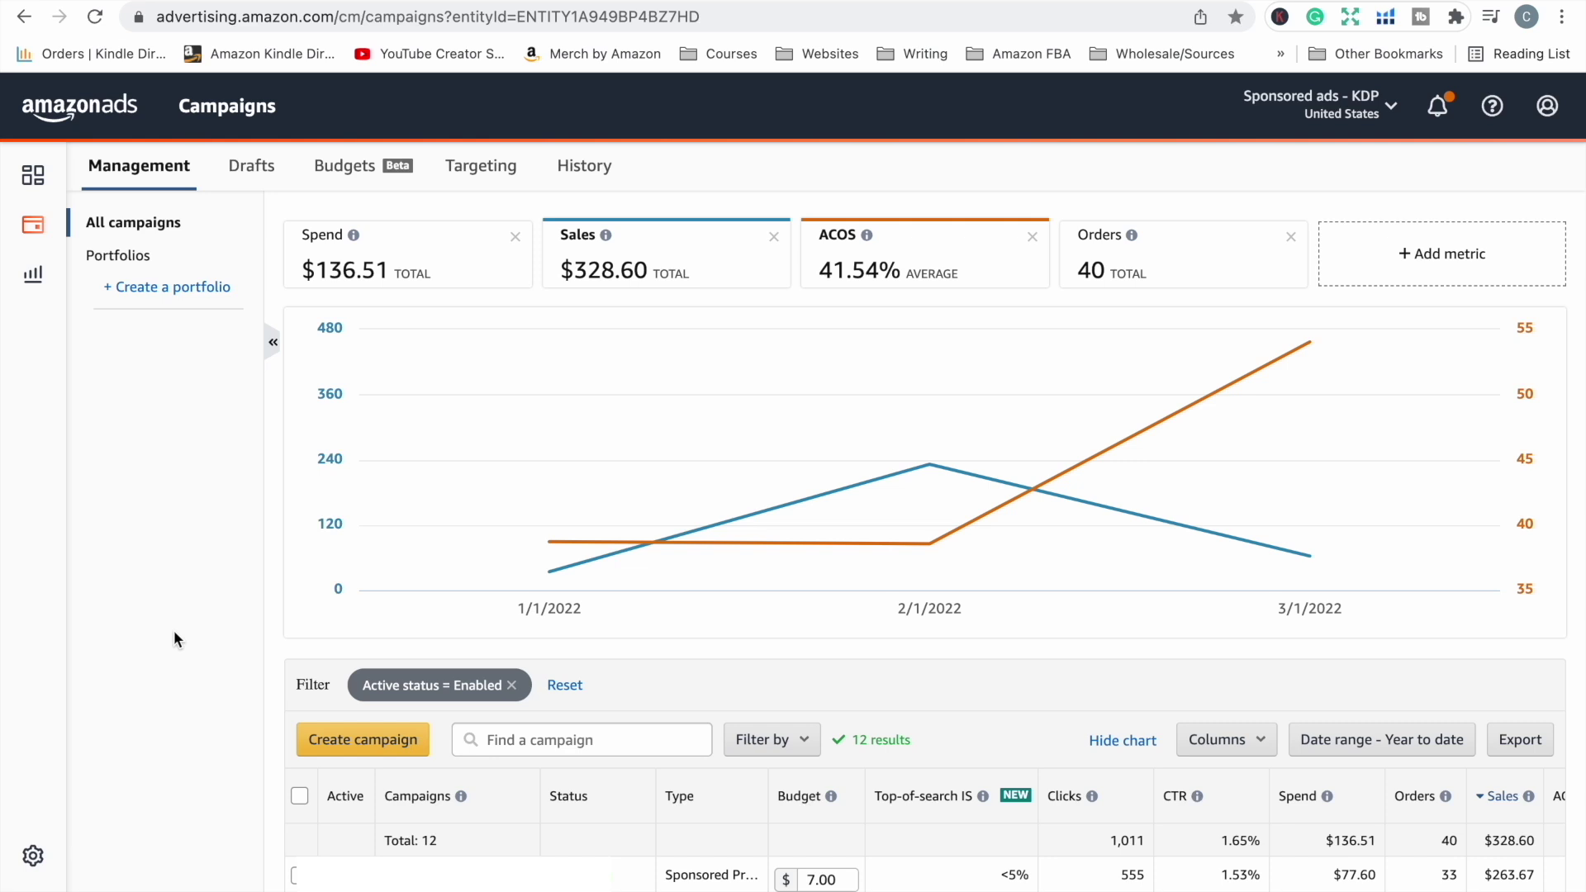
Start creating a new Sponsored Products campaign
left_click(353, 742)
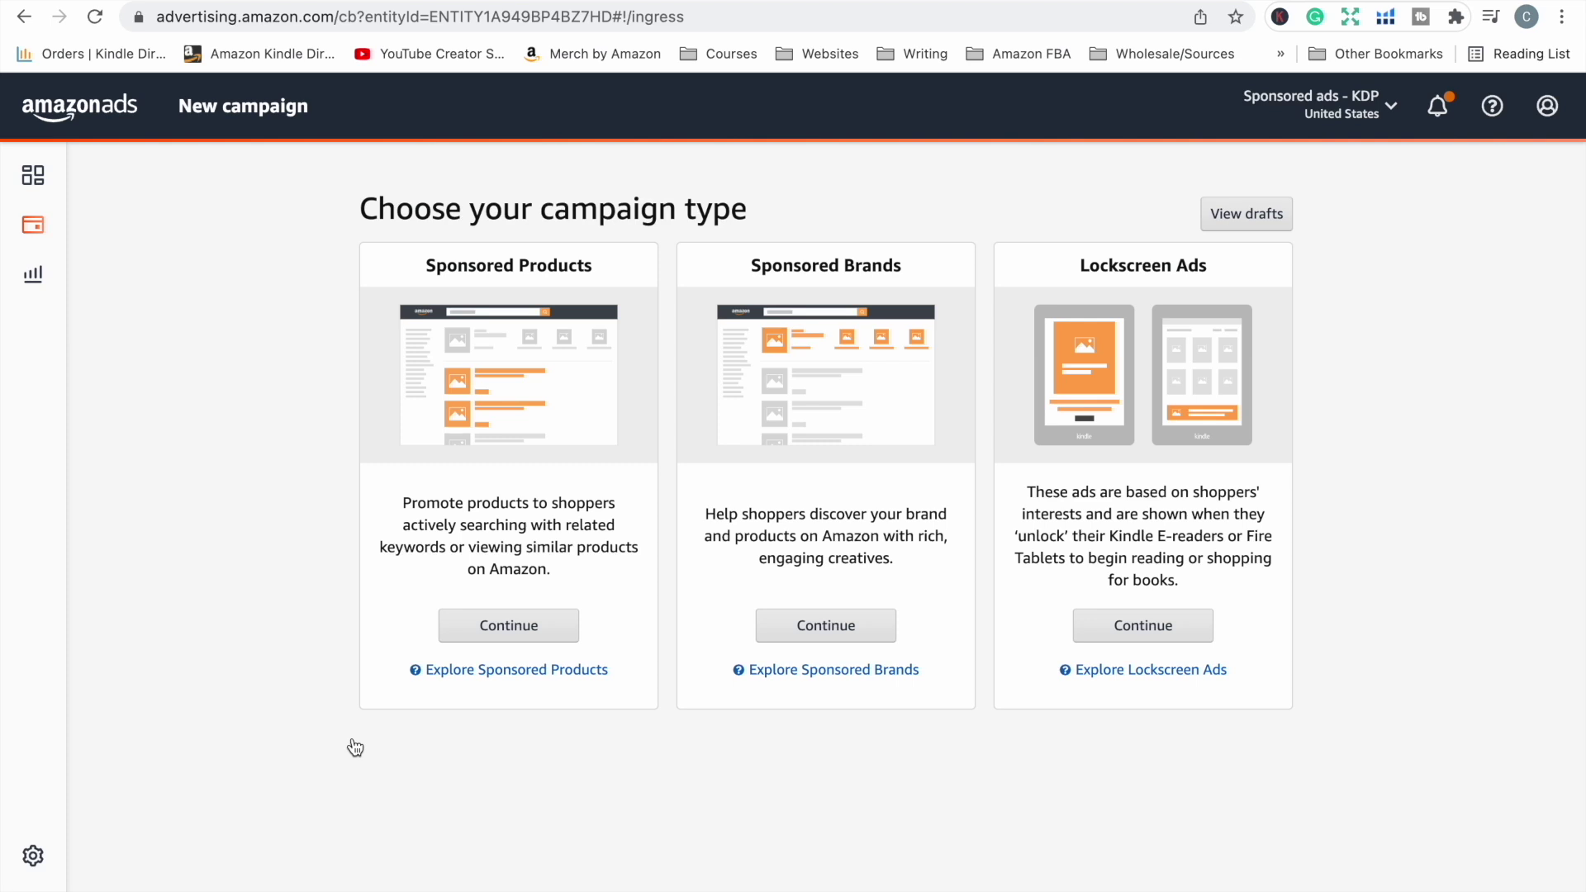
left_click(525, 631)
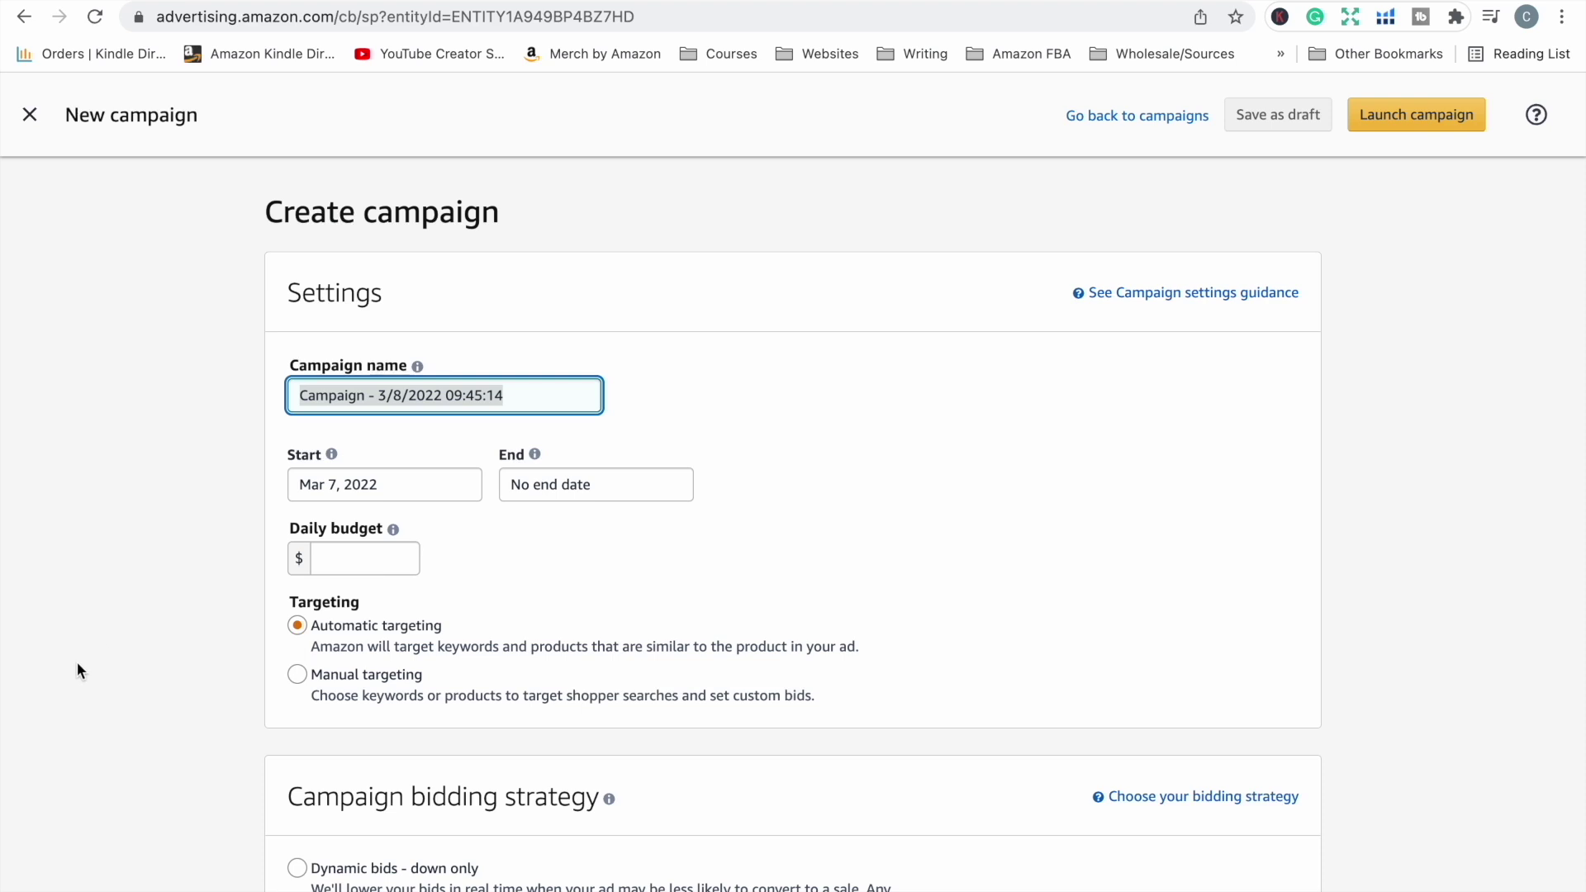
Set the campaign to manual targeting with the "Dynamic bids - down only" bidding strategy
scroll(78, 662, "down", 3)
scroll(77, 657, "down", 1)
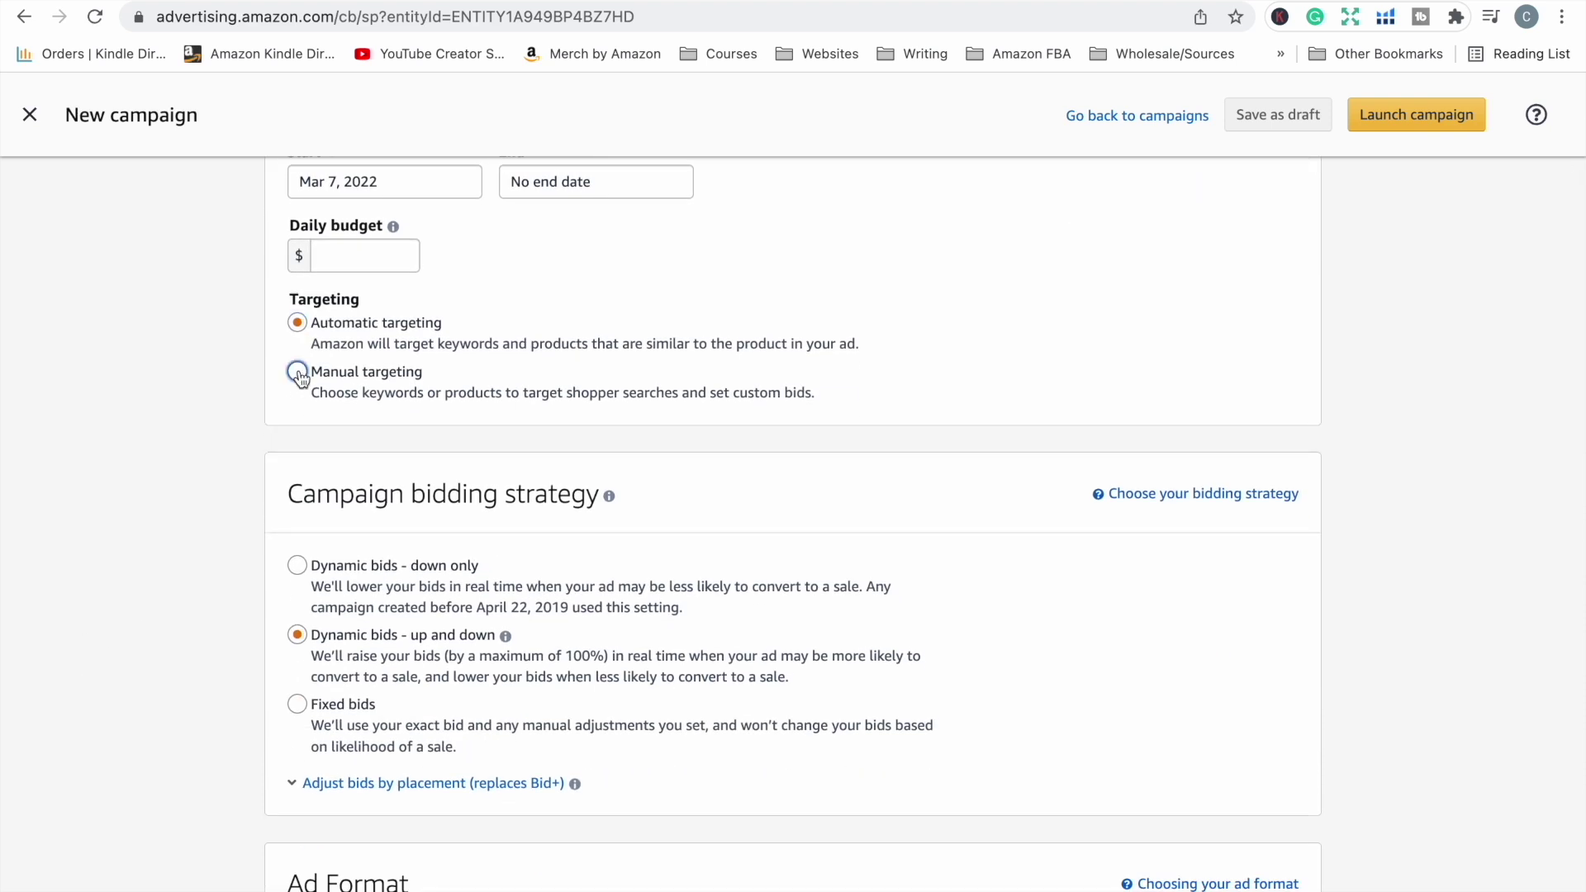
left_click(298, 322)
left_click(299, 372)
scroll(209, 571, "down", 5)
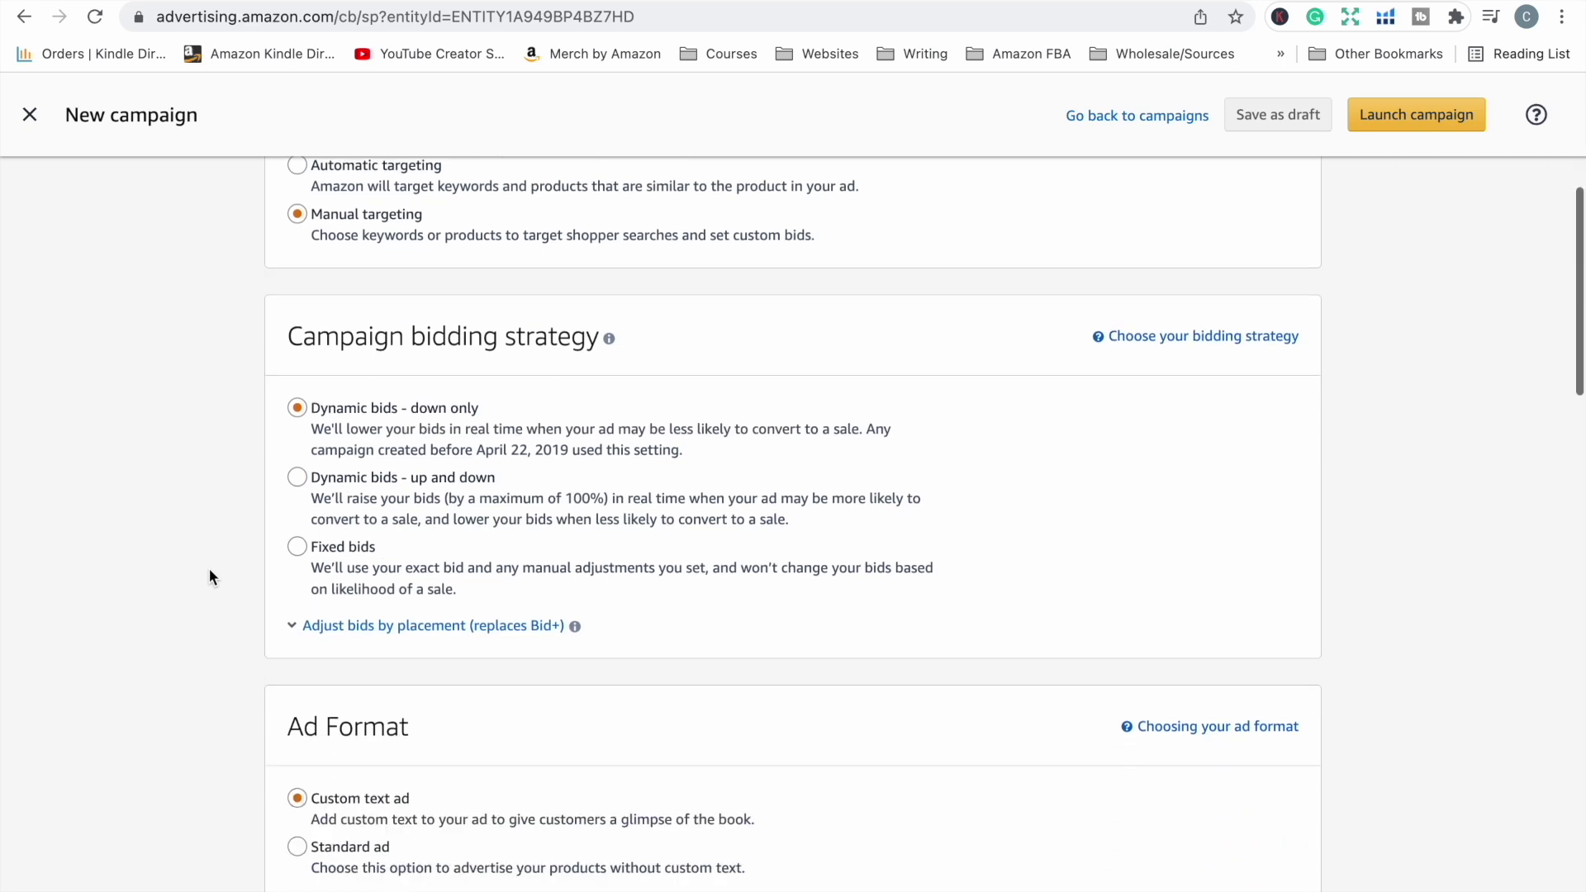
Review the campaign's ad format, products, manual targeting and keyword targeting settings
scroll(210, 577, "down", 3)
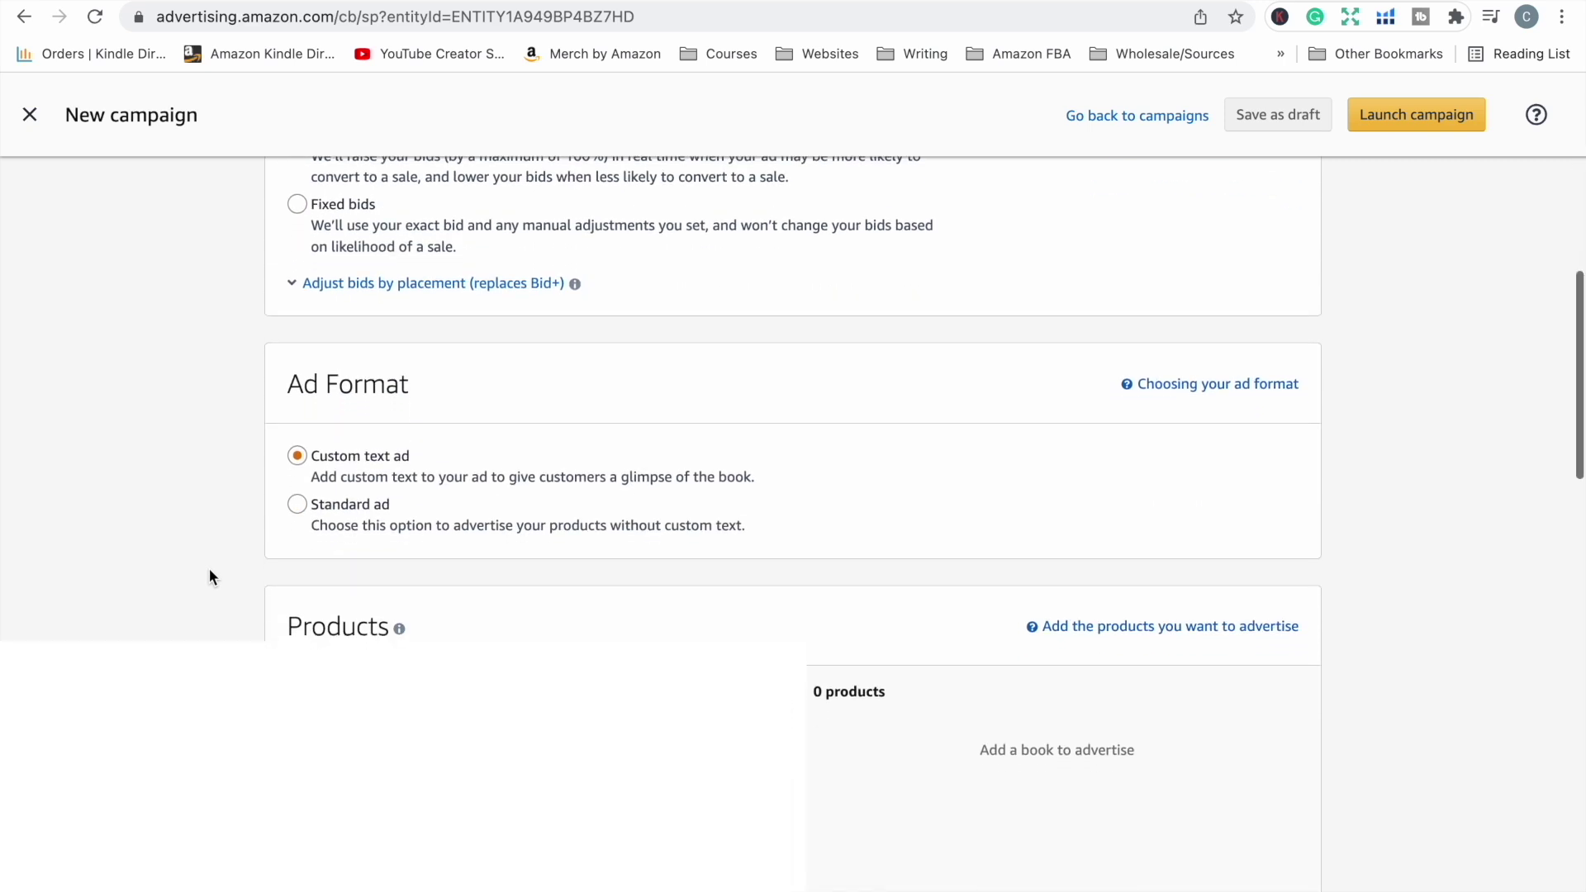
scroll(163, 630, "down", 9)
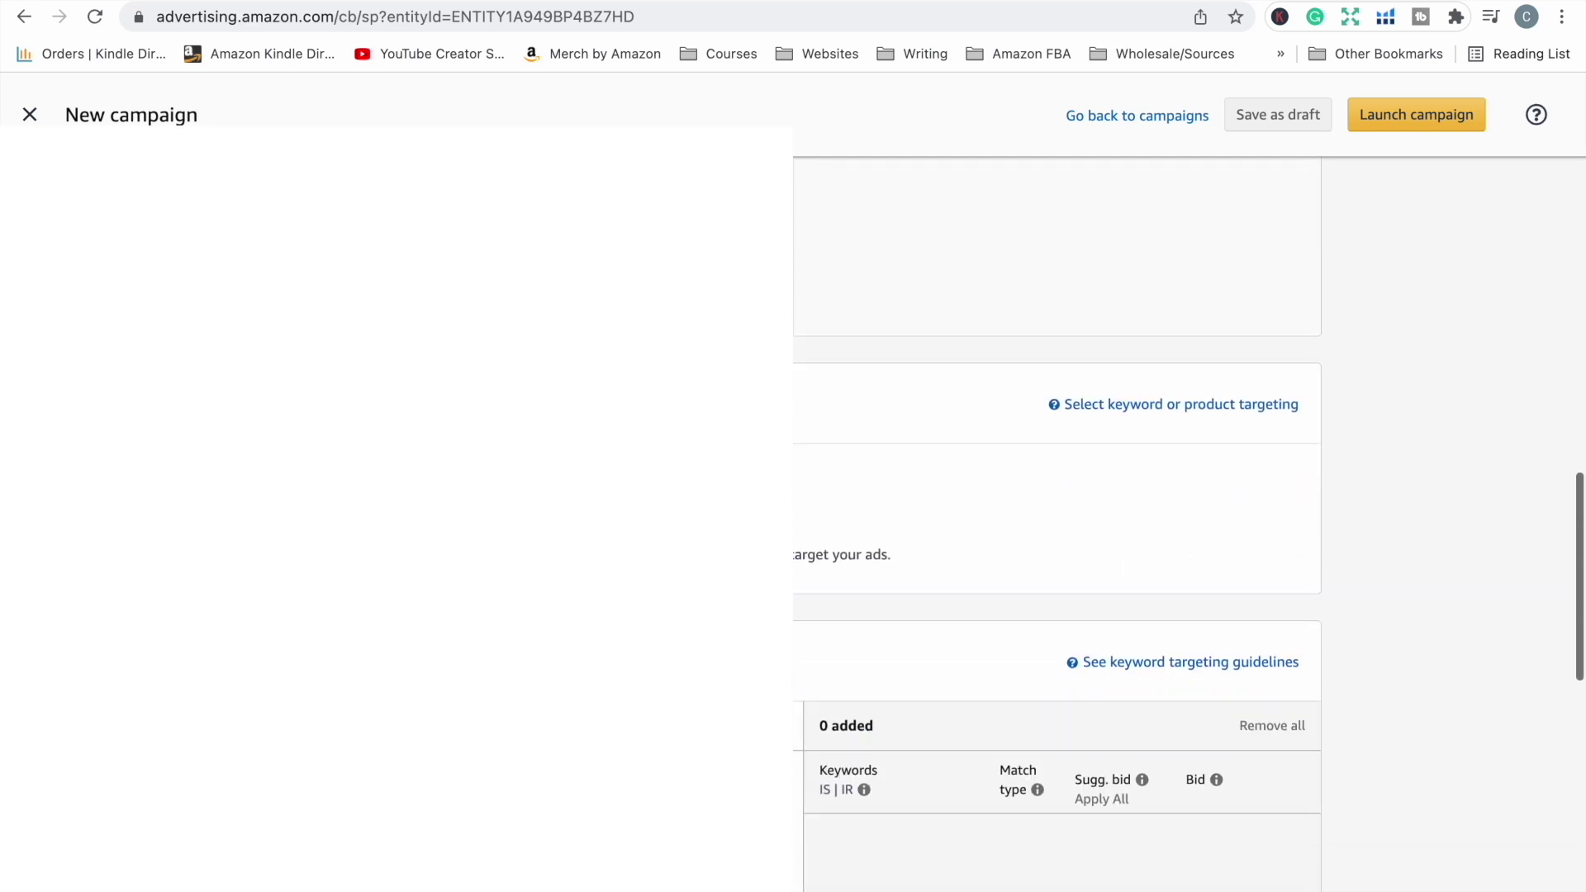
scroll(162, 630, "down", 1)
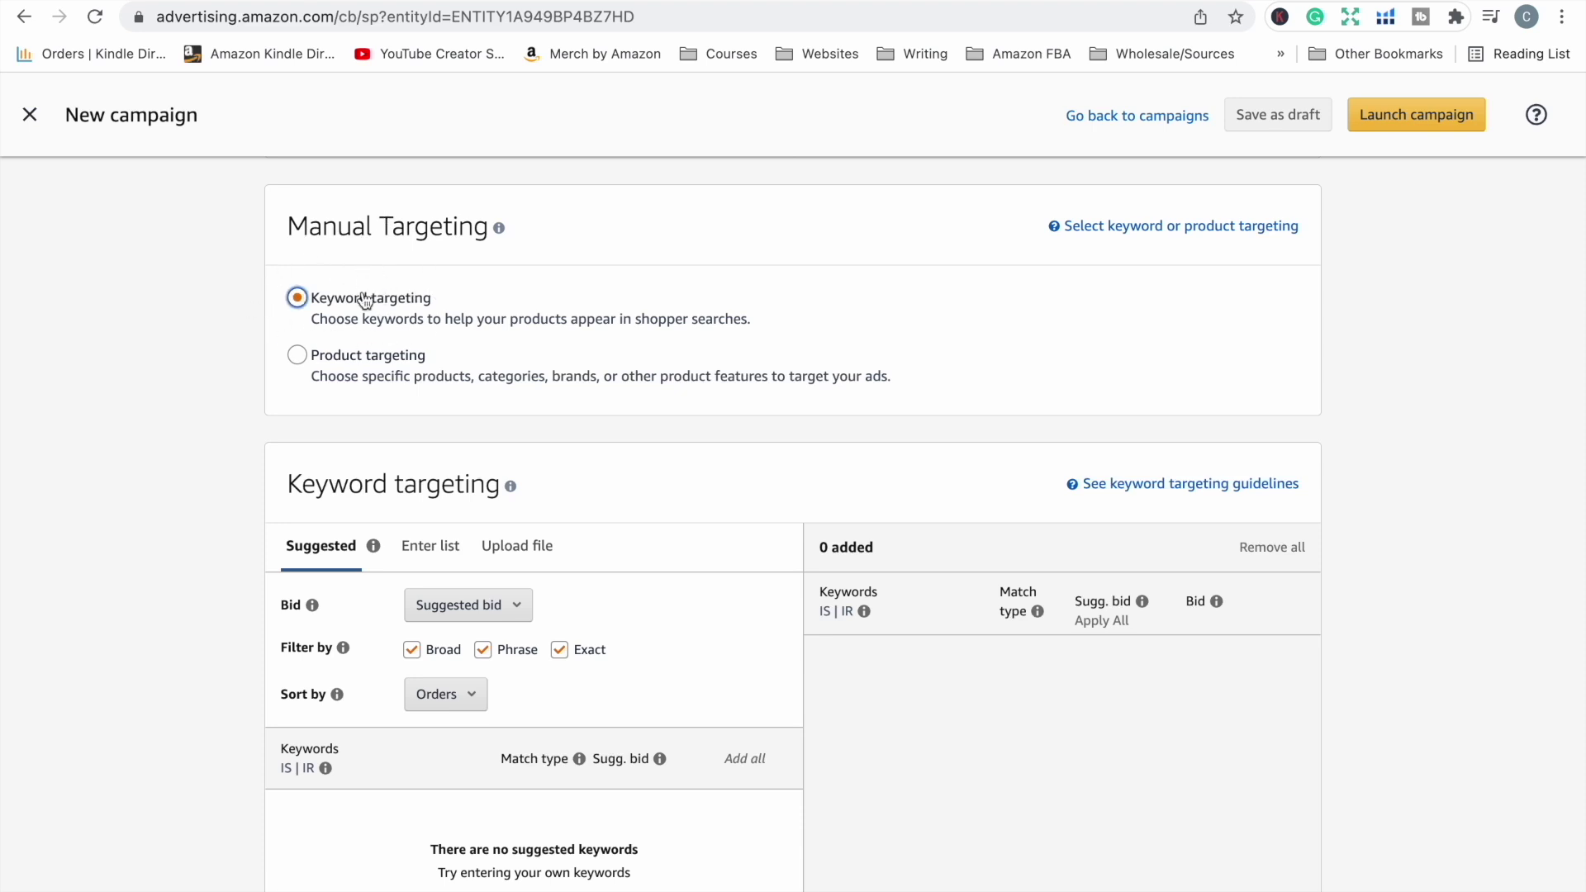
scroll(153, 537, "down", 3)
scroll(154, 544, "down", 3)
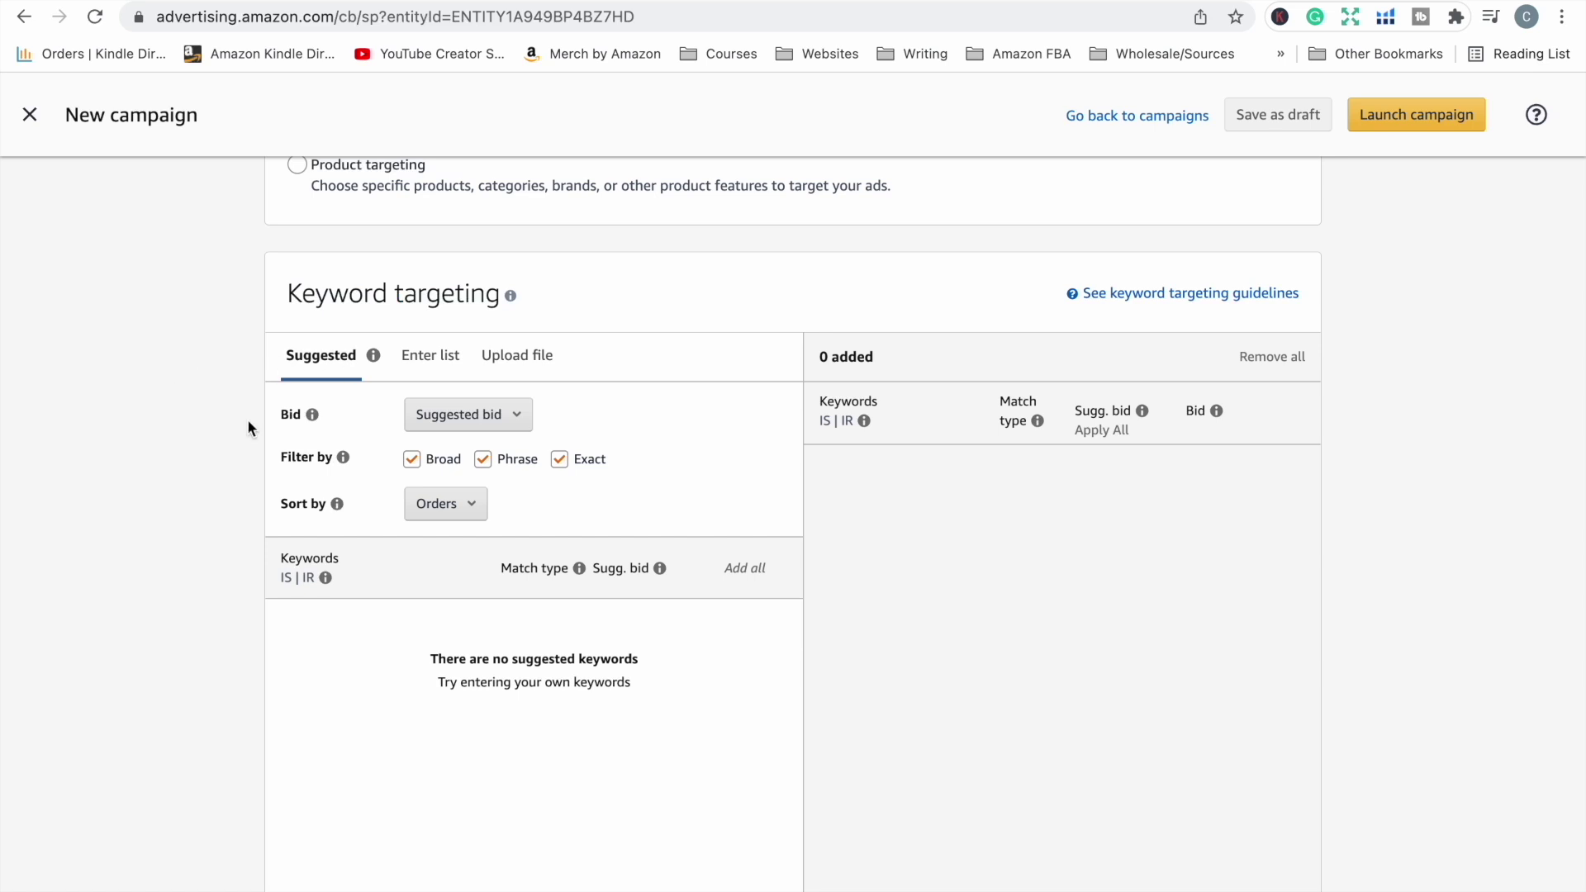
scroll(249, 427, "up", 2)
scroll(248, 422, "up", 10)
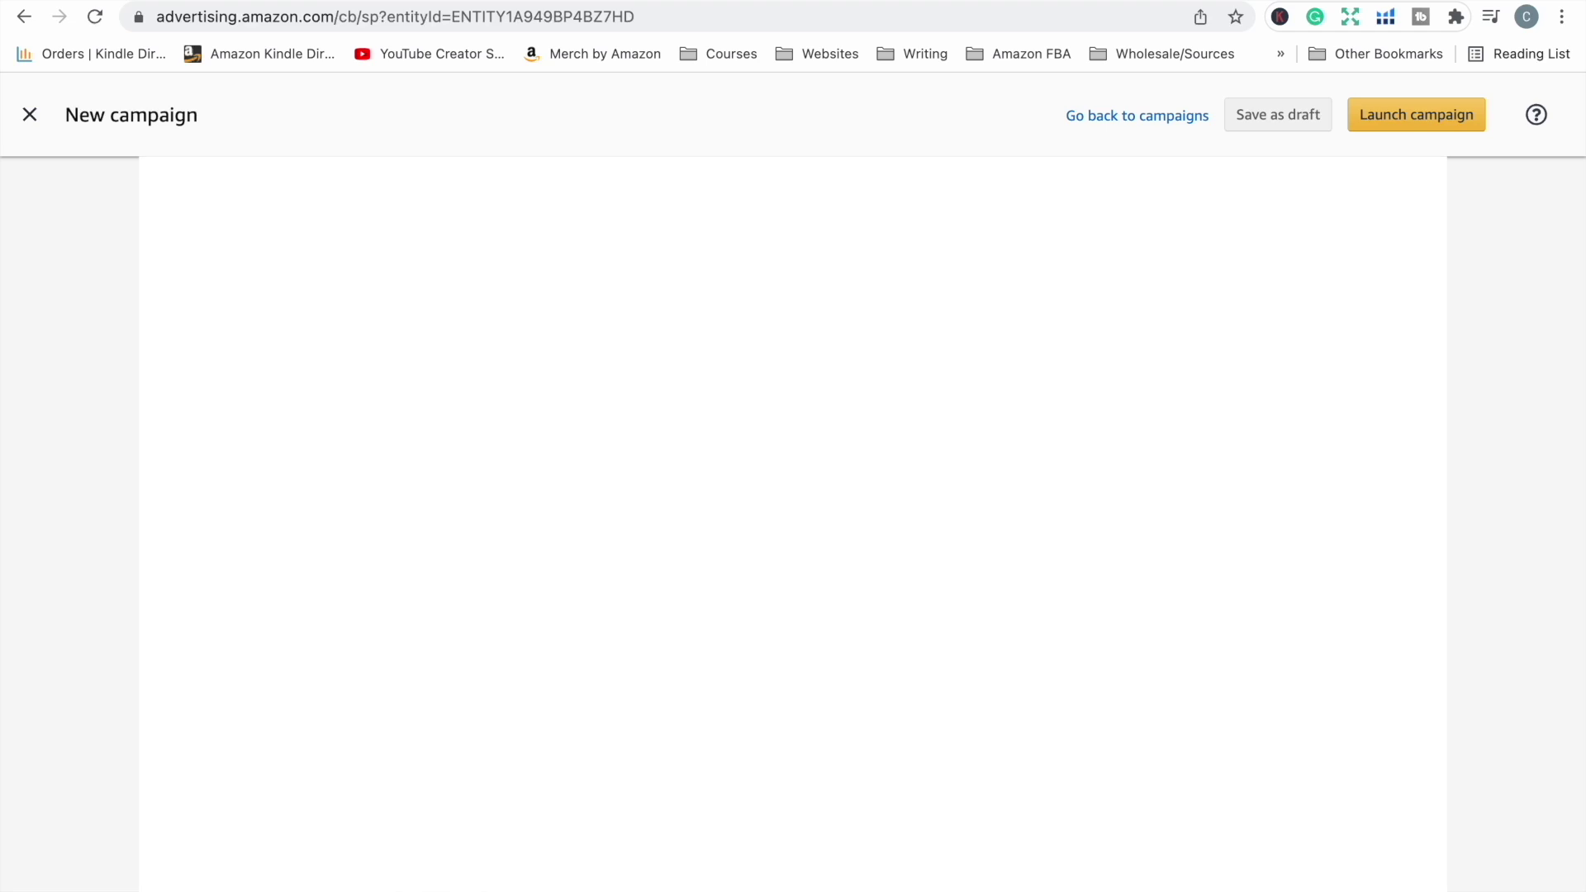
Examine the suggested keywords, their match types and suggested bids for terms relevant to the advertised coloring book
scroll(111, 683, "down", 5)
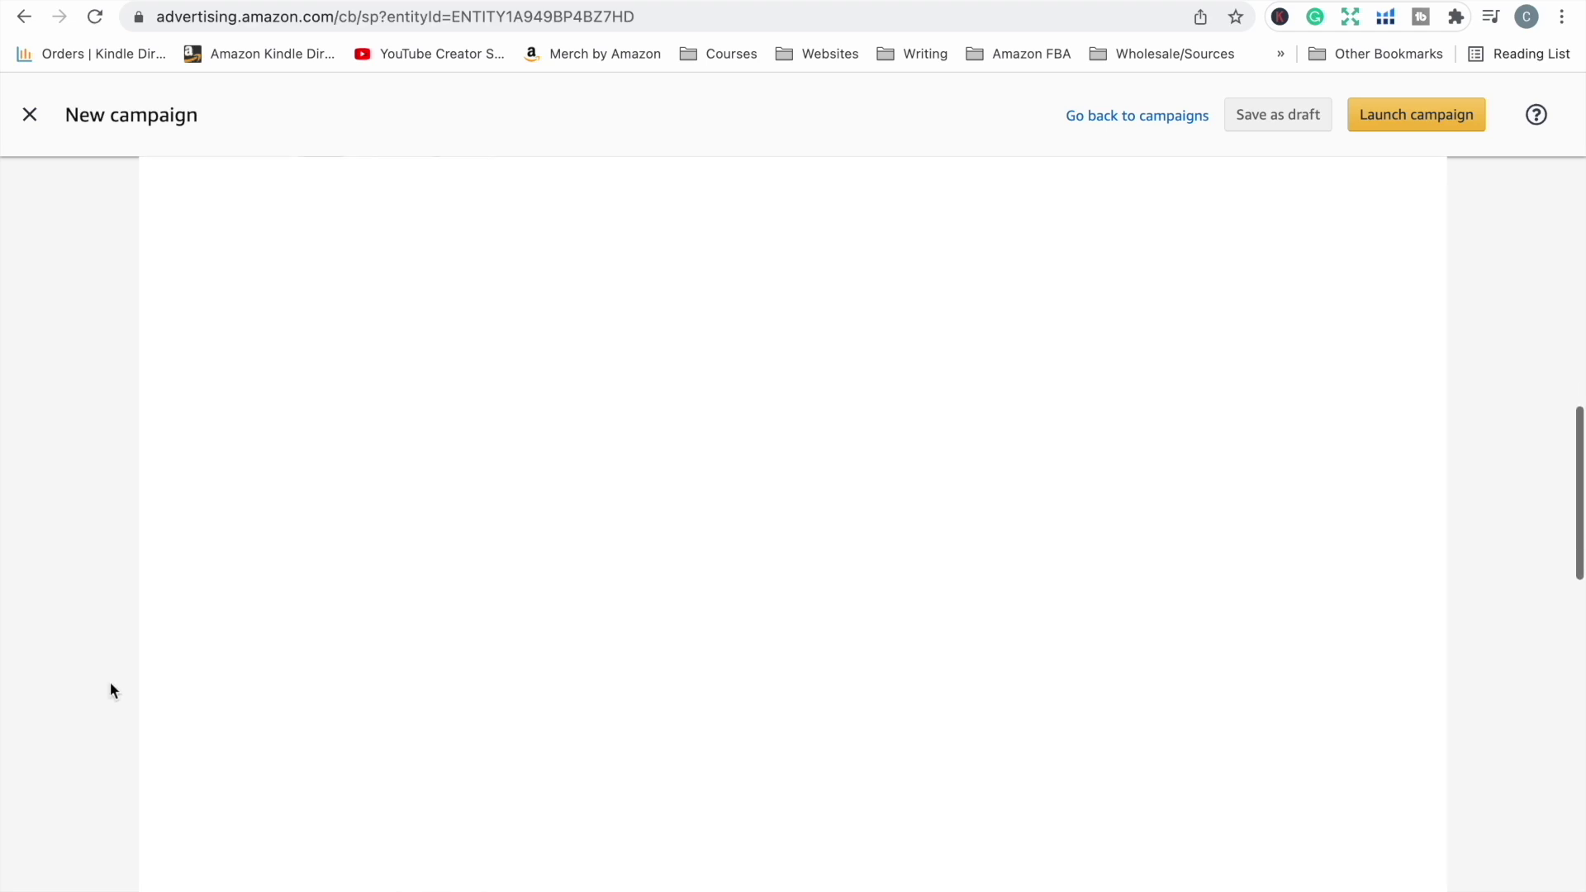
scroll(109, 661, "down", 5)
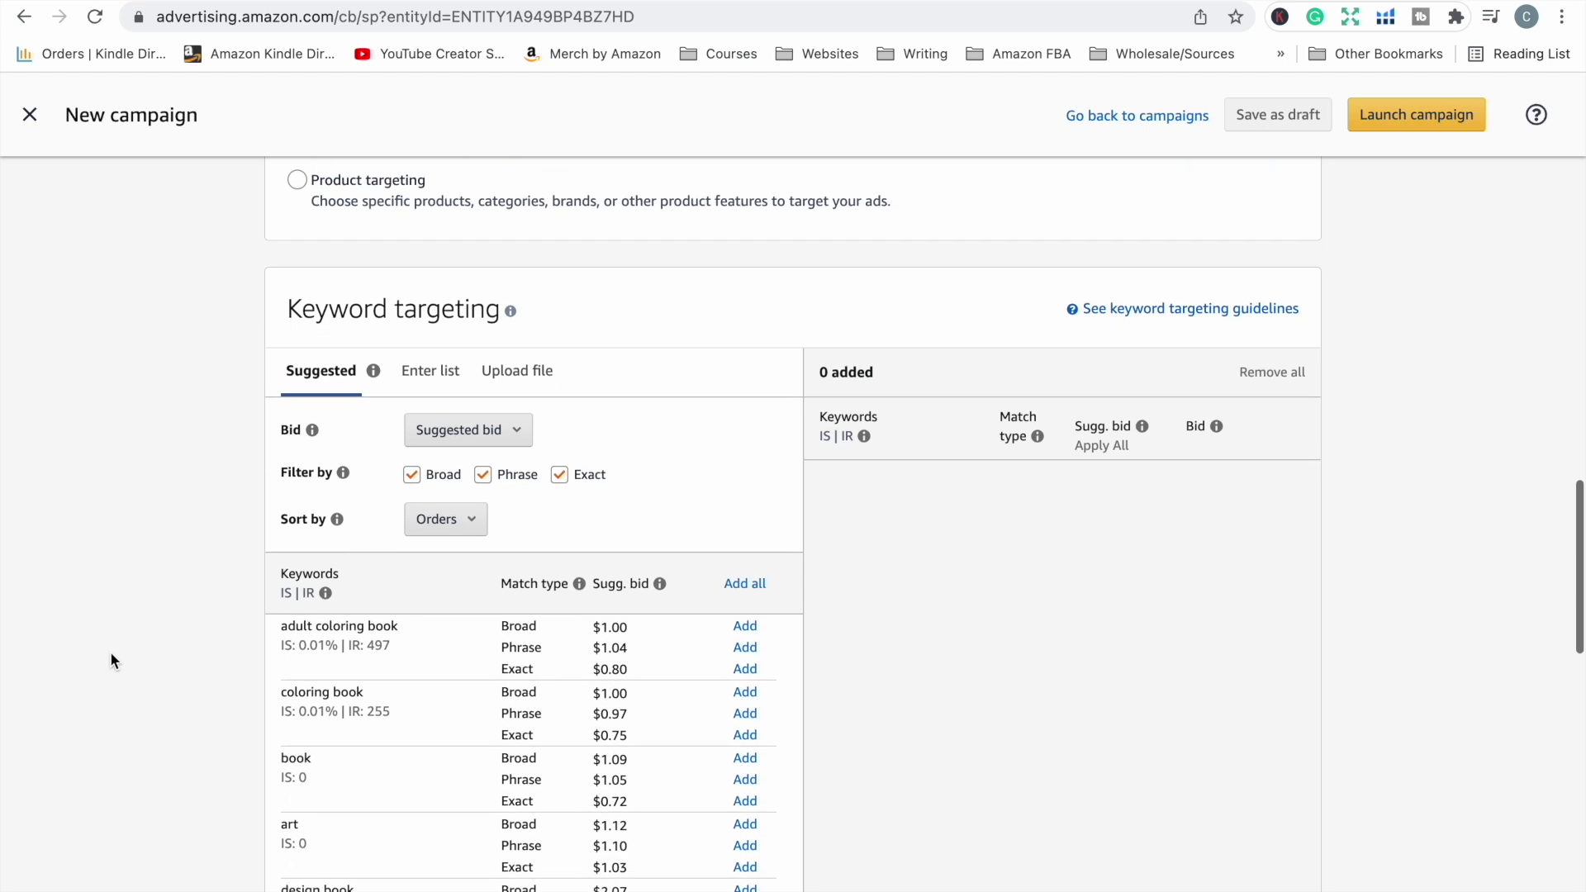
scroll(111, 651, "down", 2)
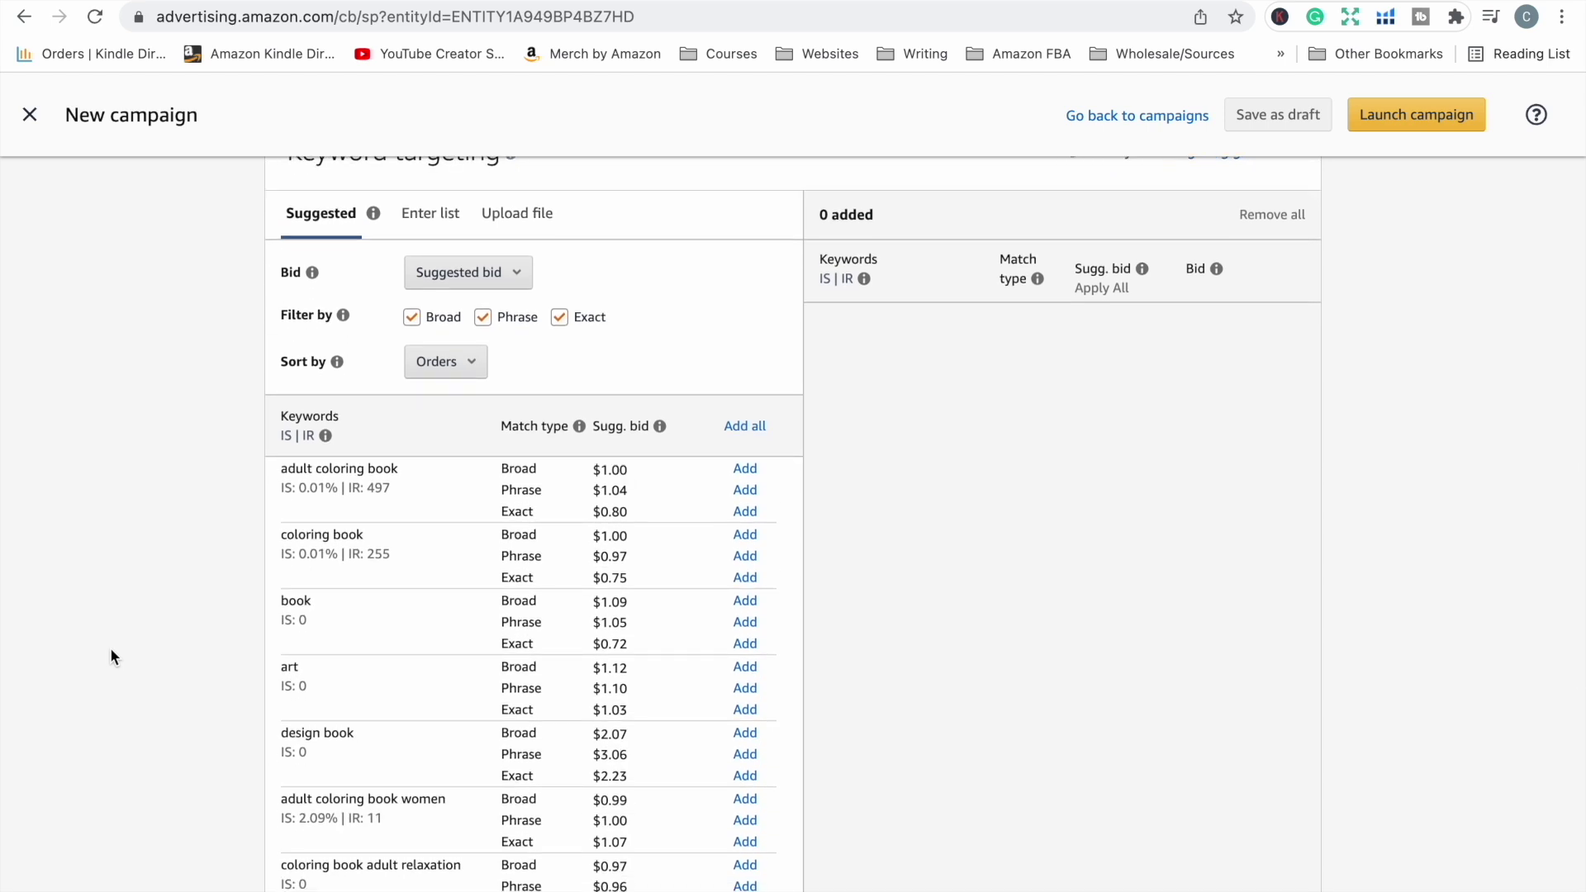
scroll(112, 650, "down", 1)
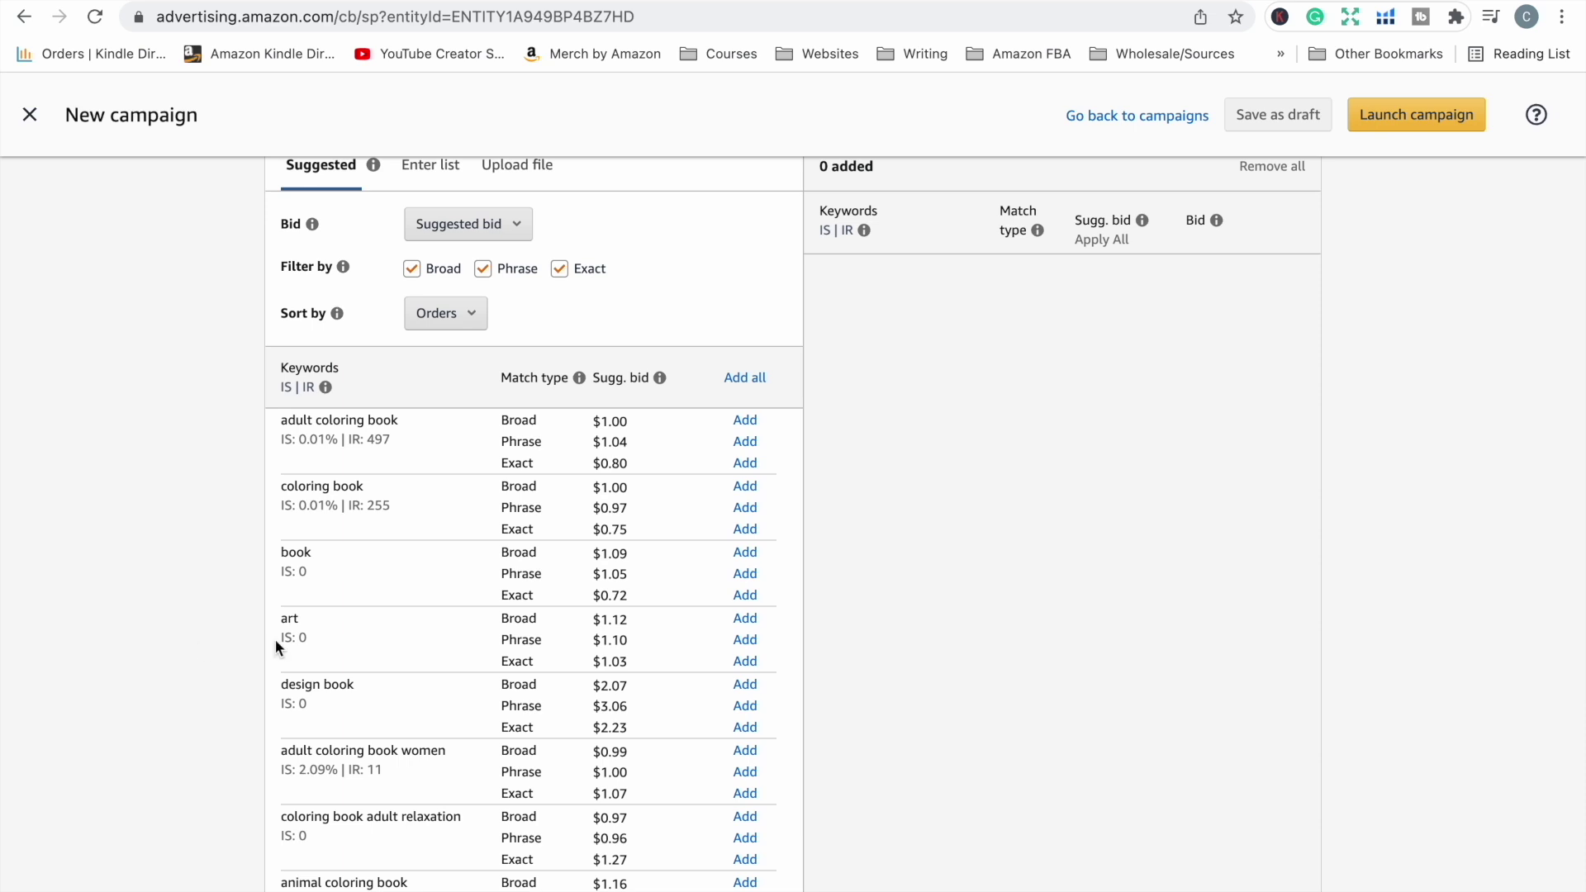
scroll(275, 638, "down", 10)
scroll(275, 637, "down", 15)
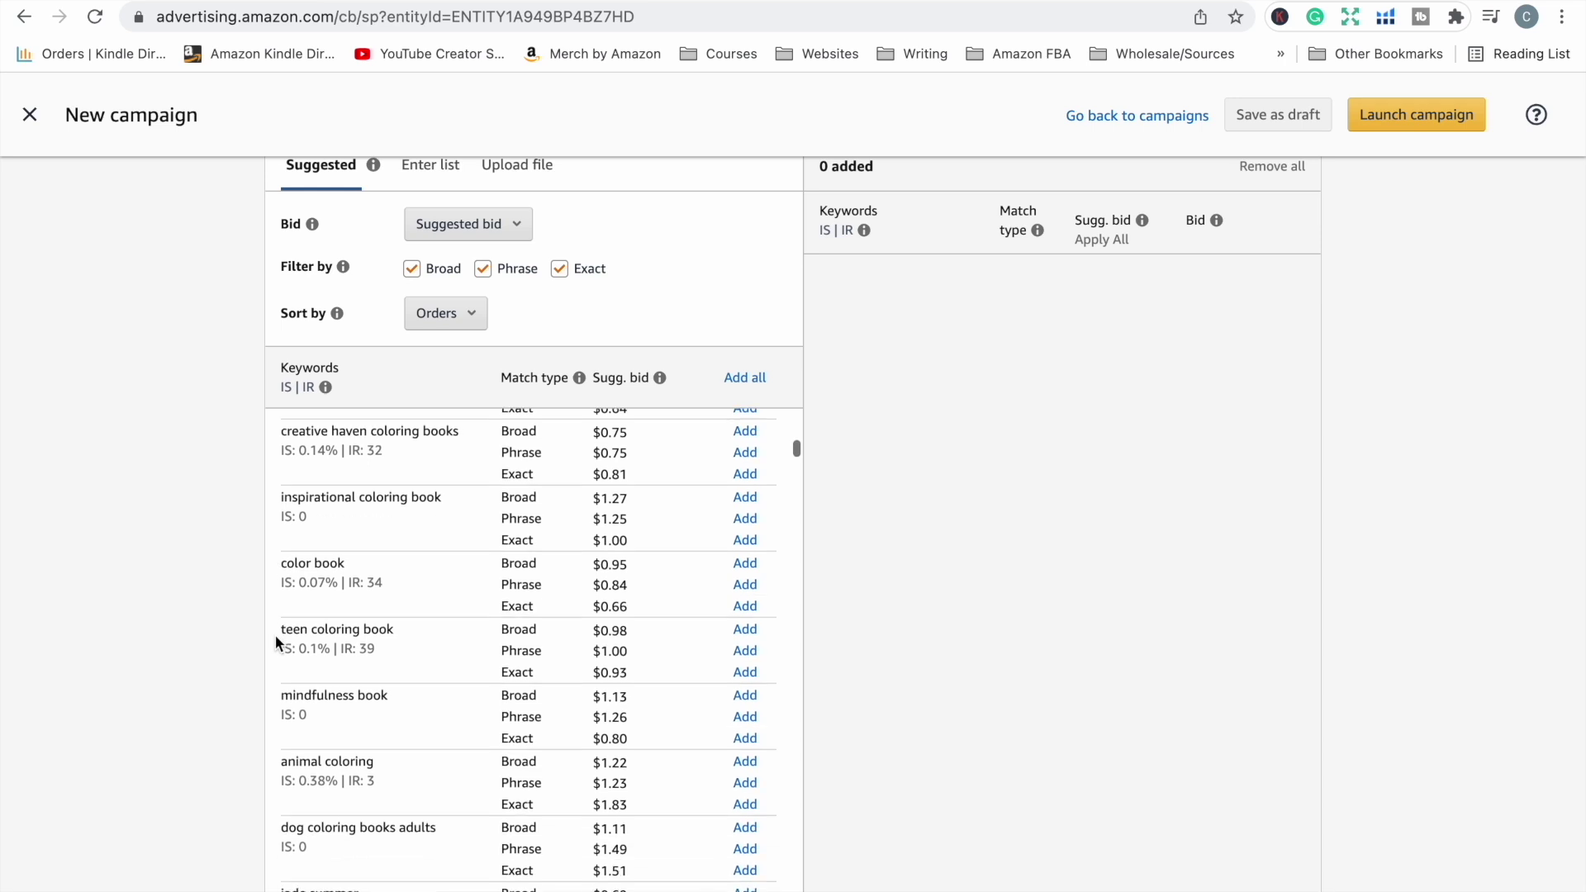
scroll(273, 599, "down", 12)
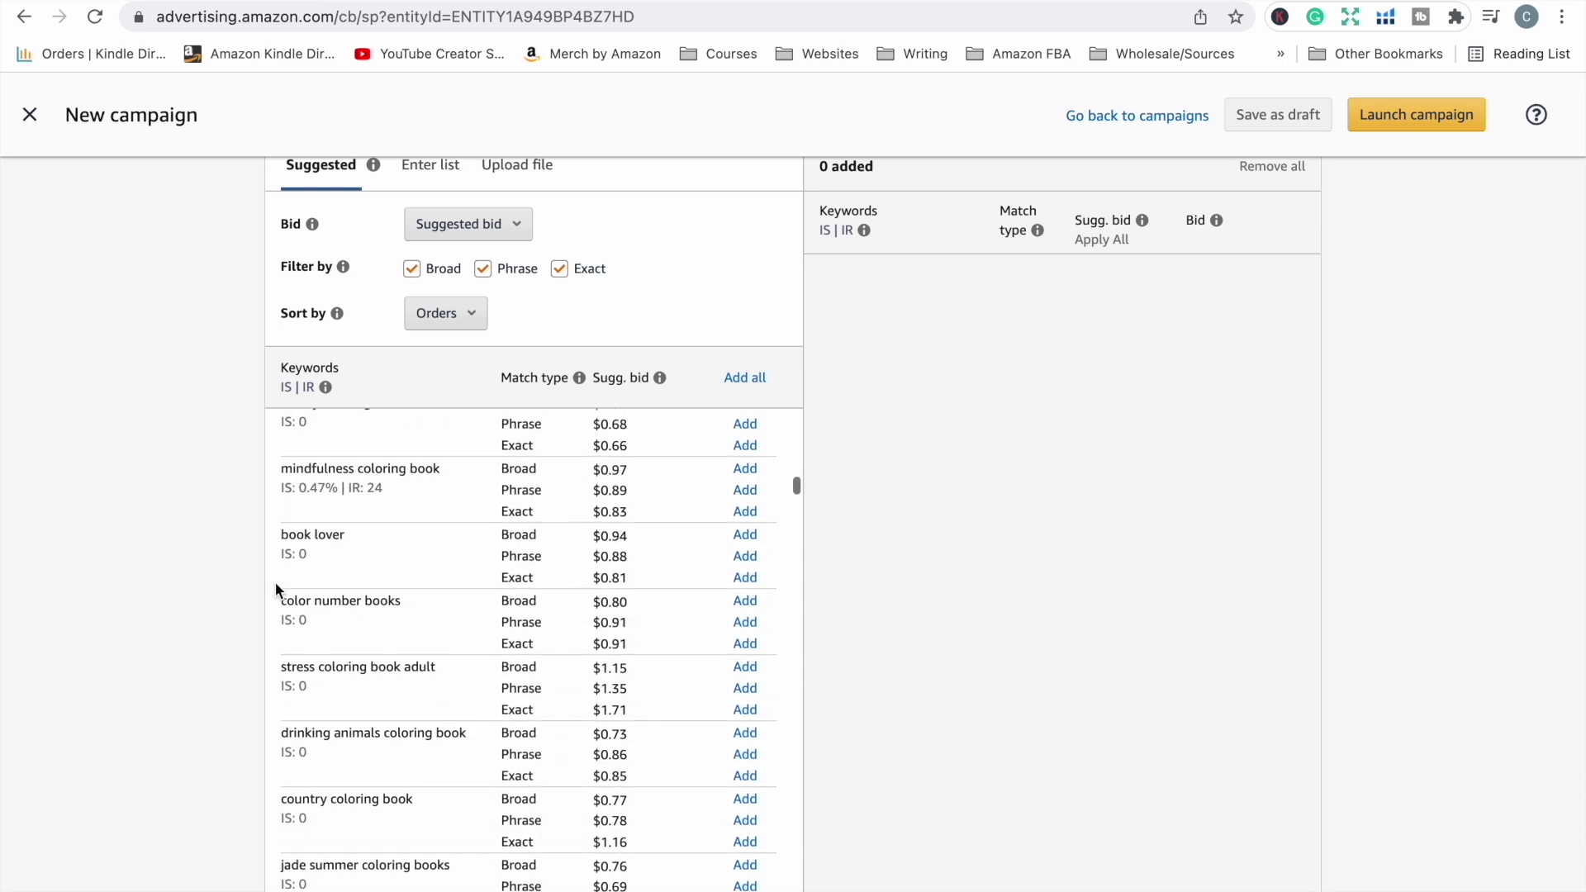
scroll(276, 509, "down", 4)
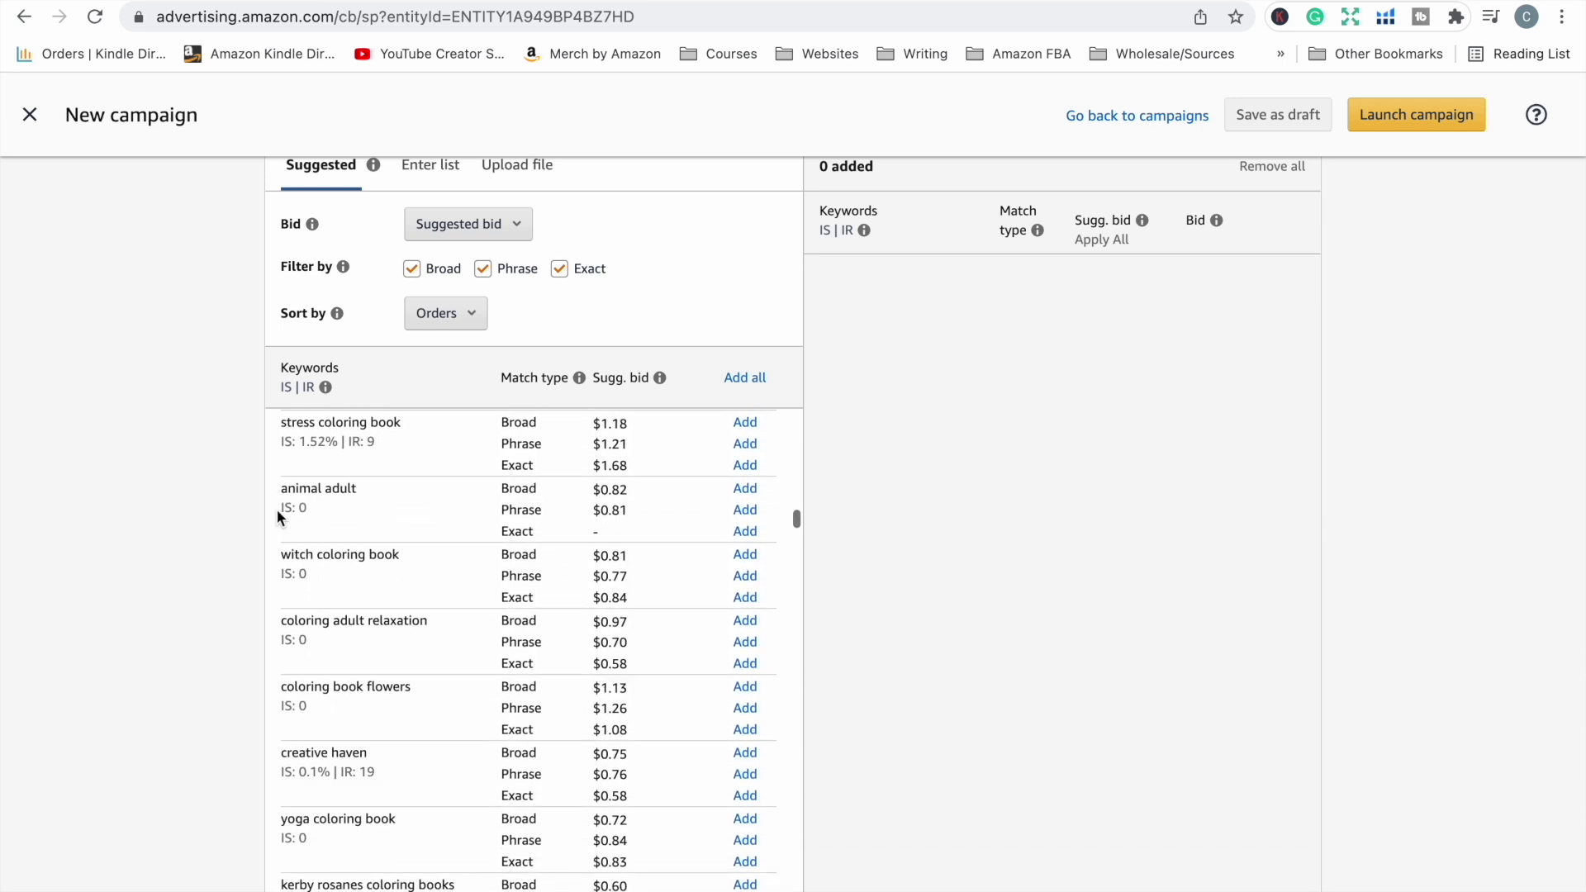
scroll(276, 488, "up", 20)
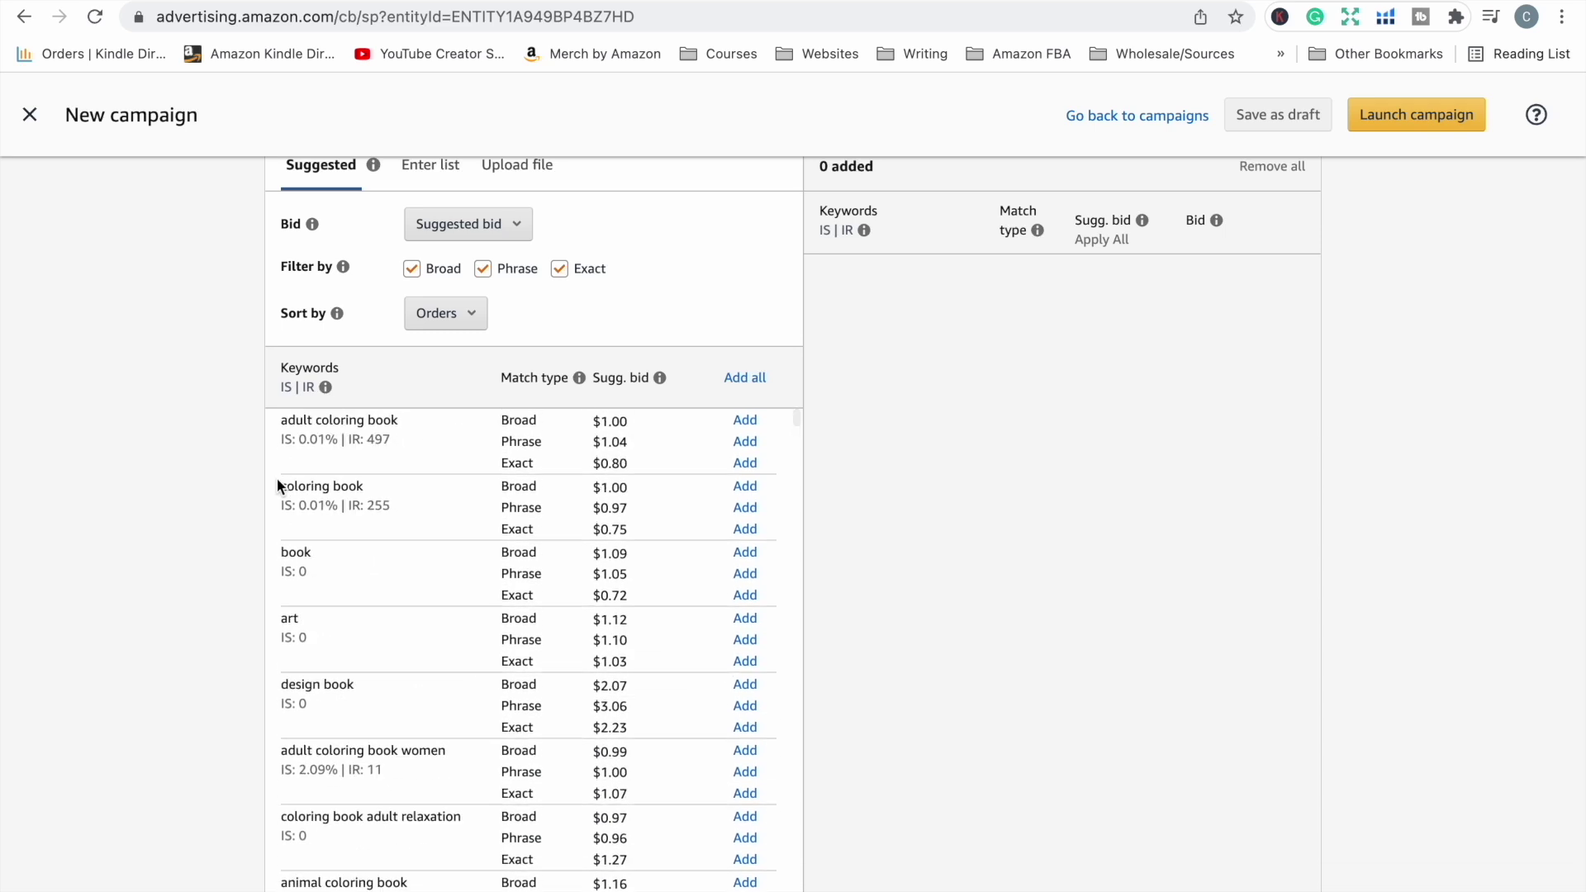
scroll(278, 486, "up", 2)
scroll(177, 562, "down", 5)
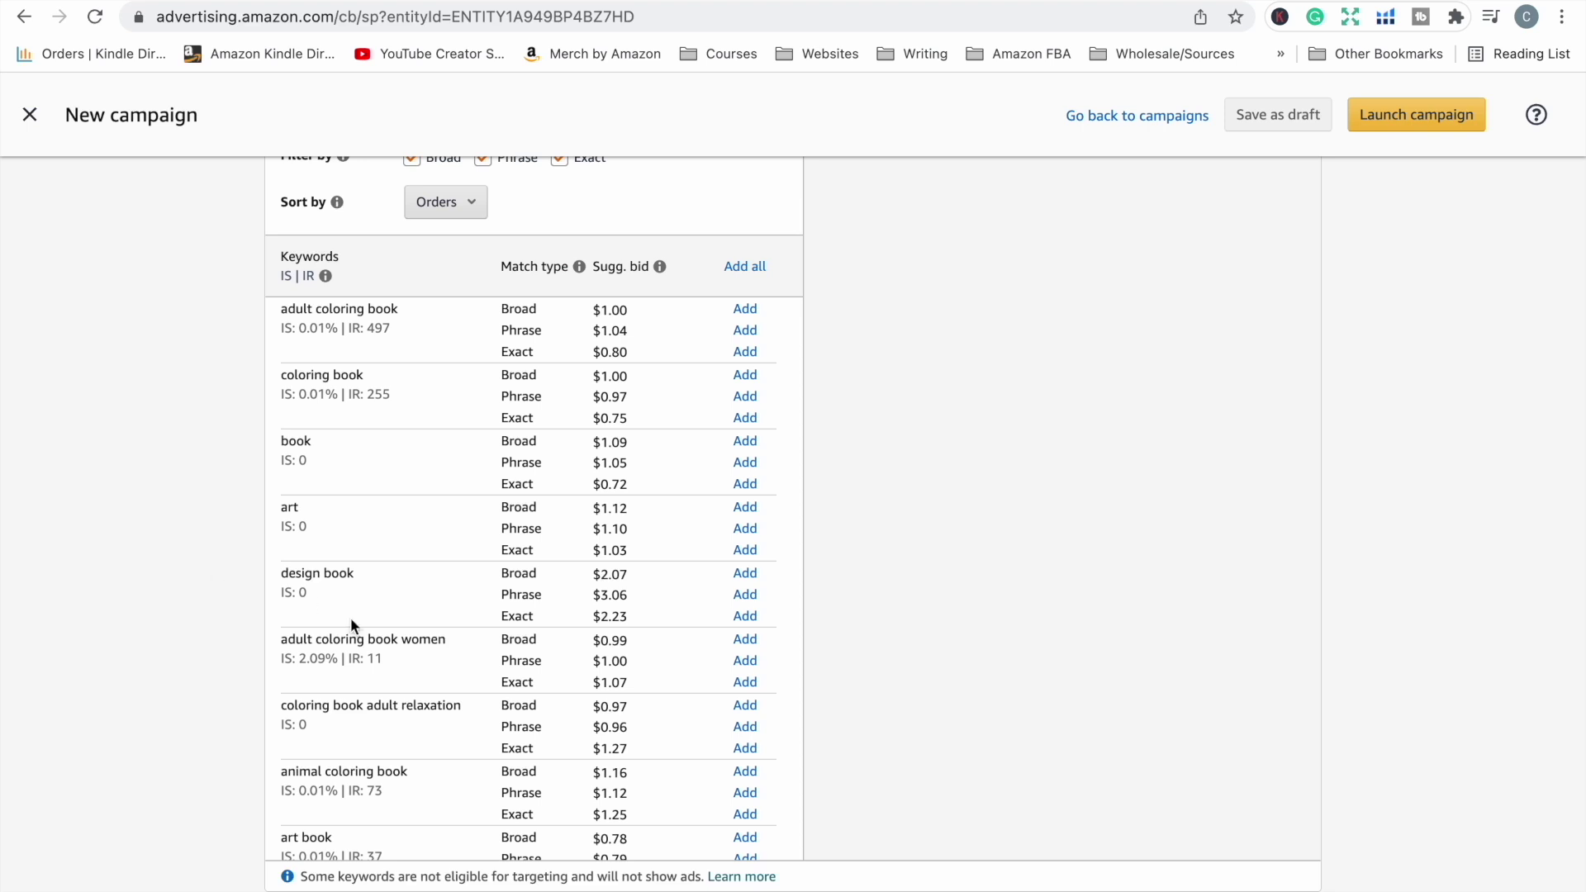
scroll(351, 620, "down", 2)
scroll(351, 620, "up", 4)
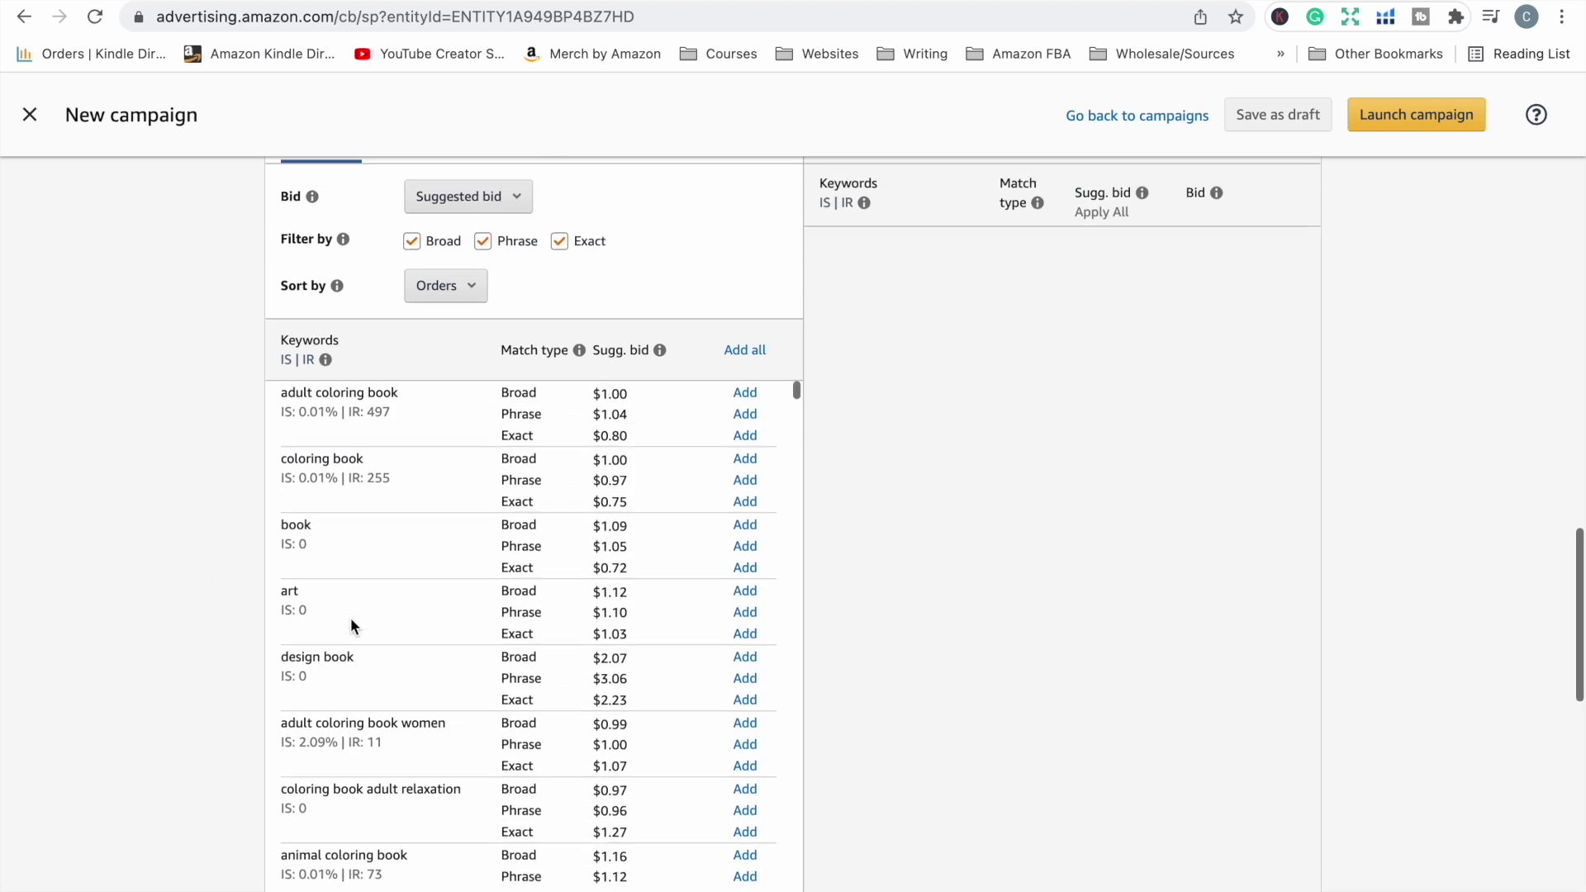
scroll(350, 625, "down", 3)
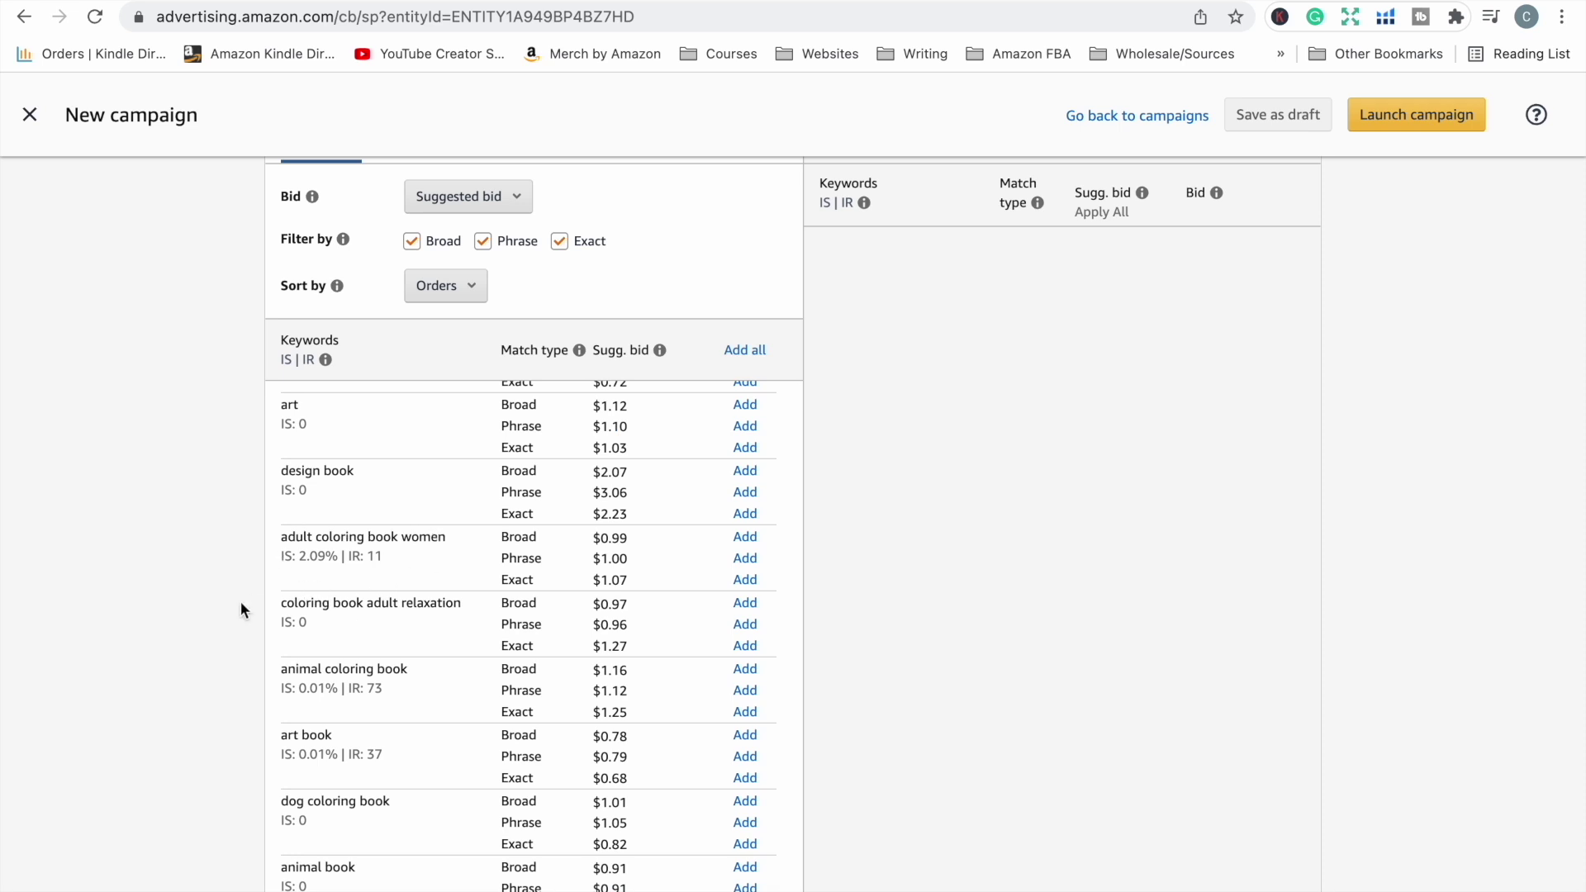
scroll(241, 601, "down", 3)
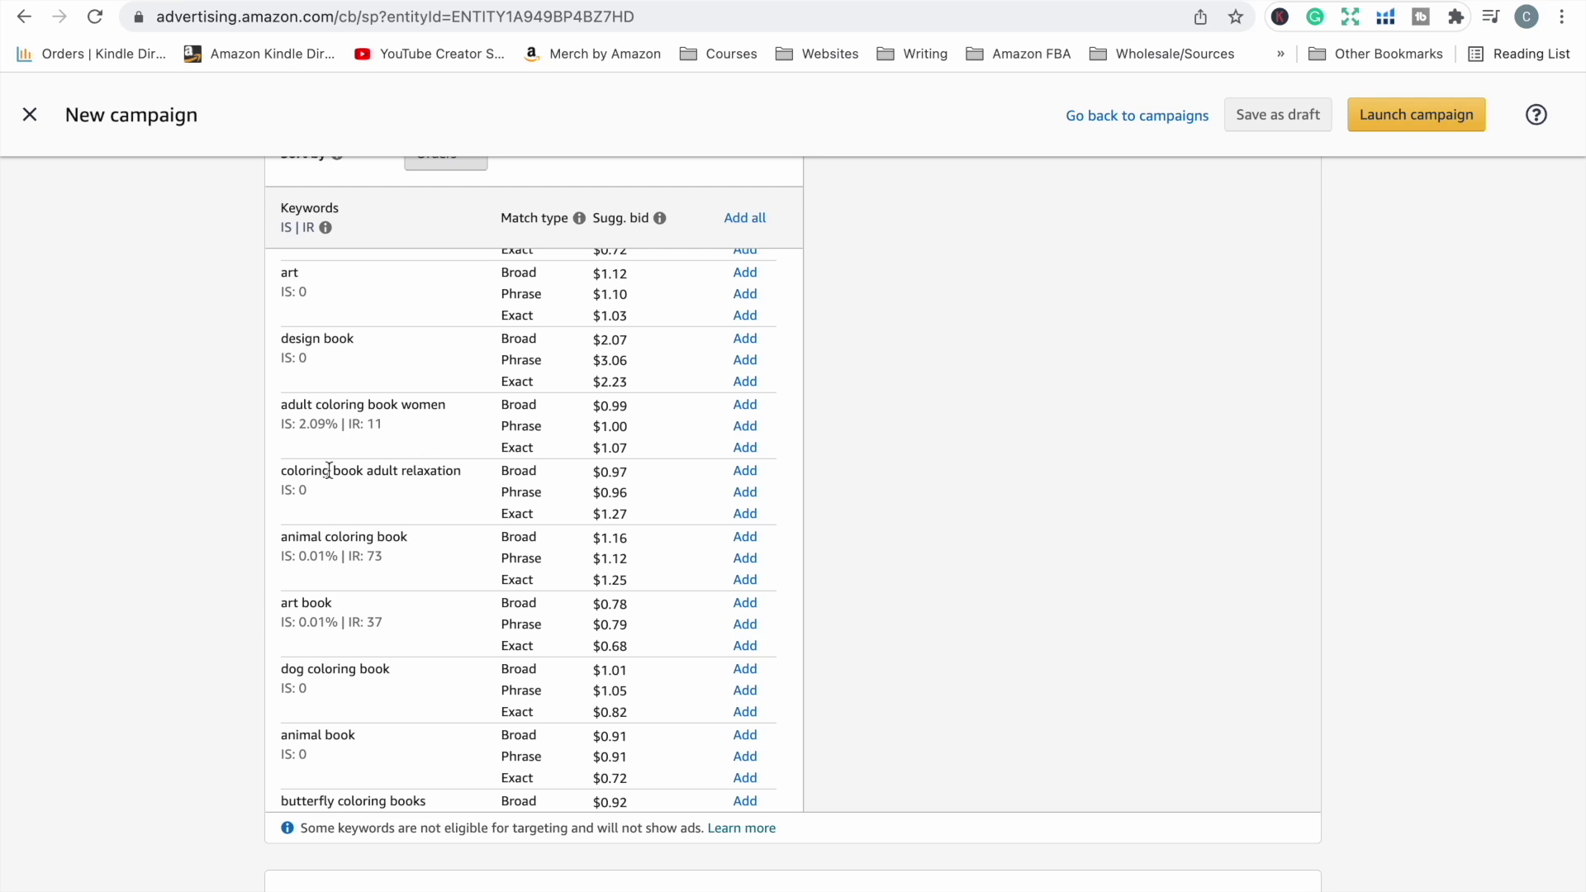
scroll(328, 605, "down", 6)
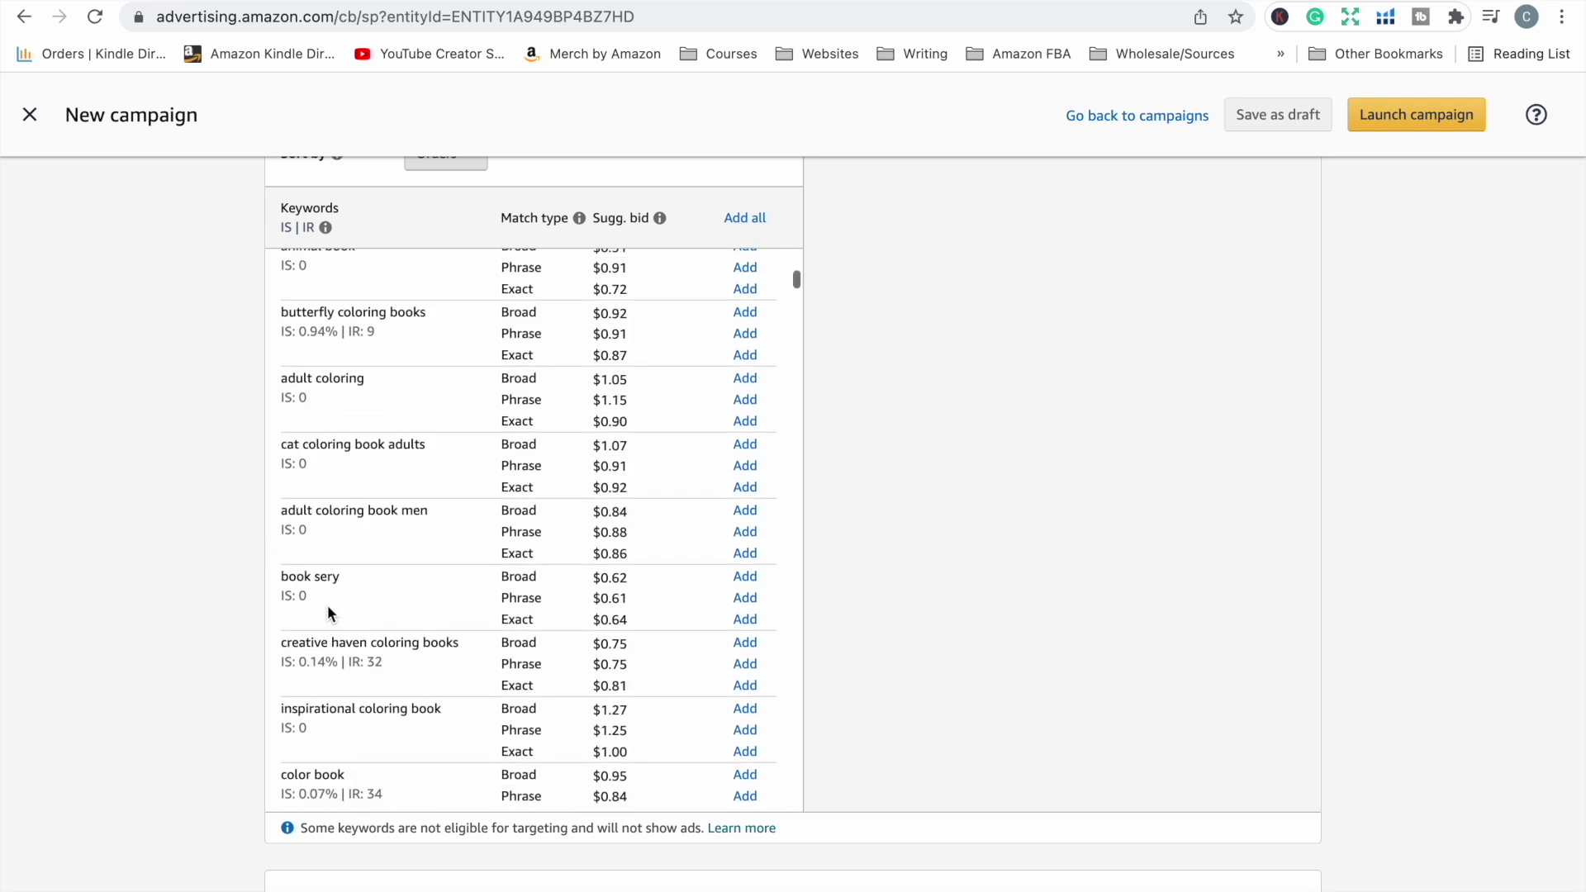
scroll(328, 605, "down", 2)
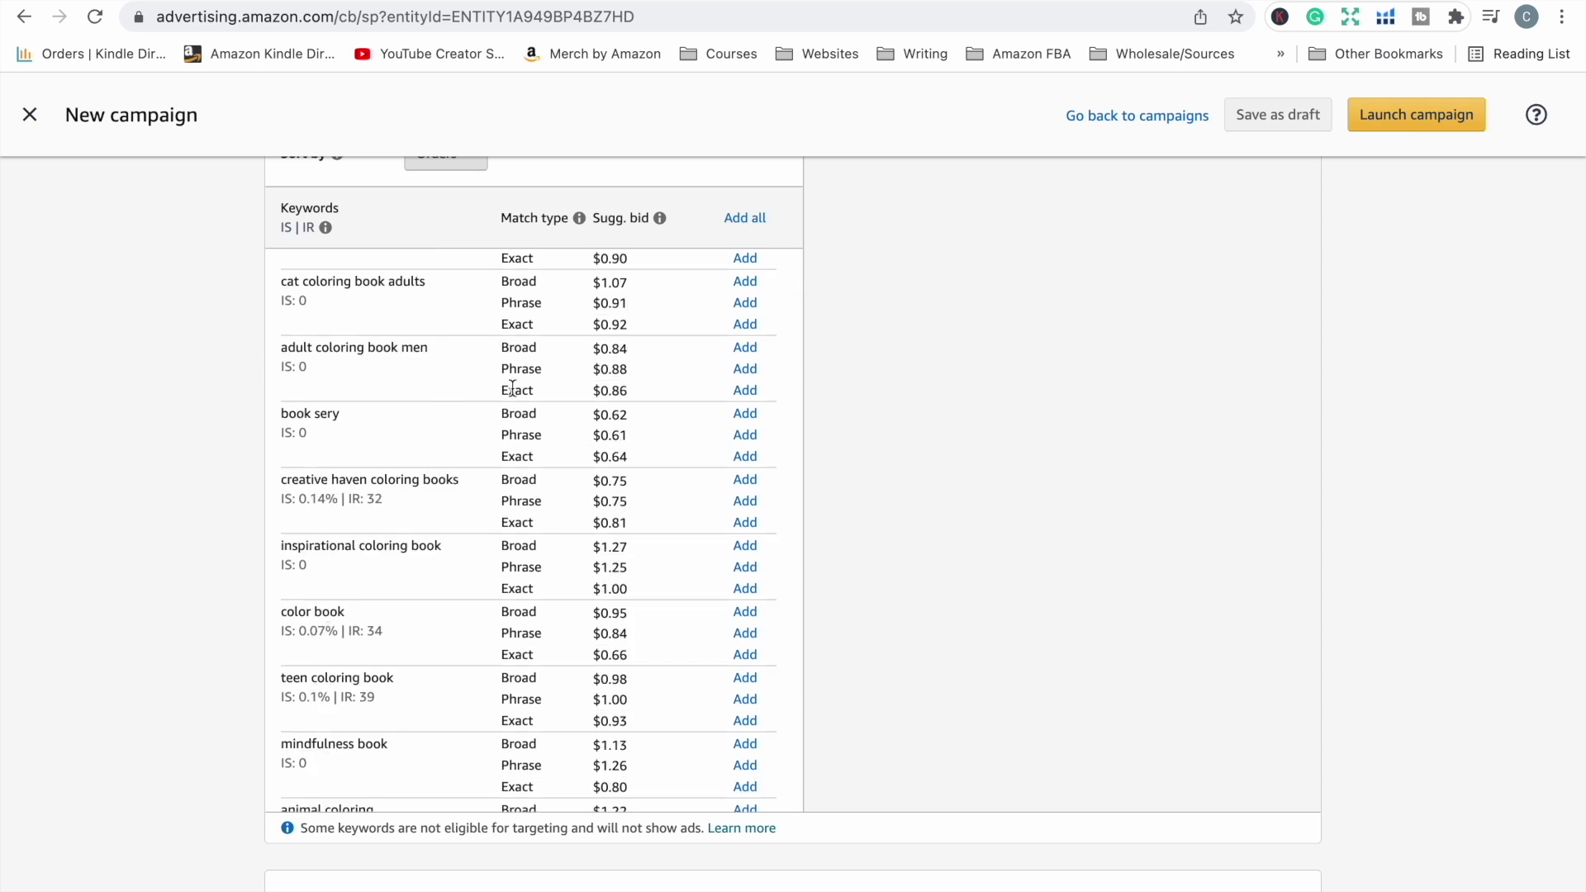
scroll(512, 388, "down", 2)
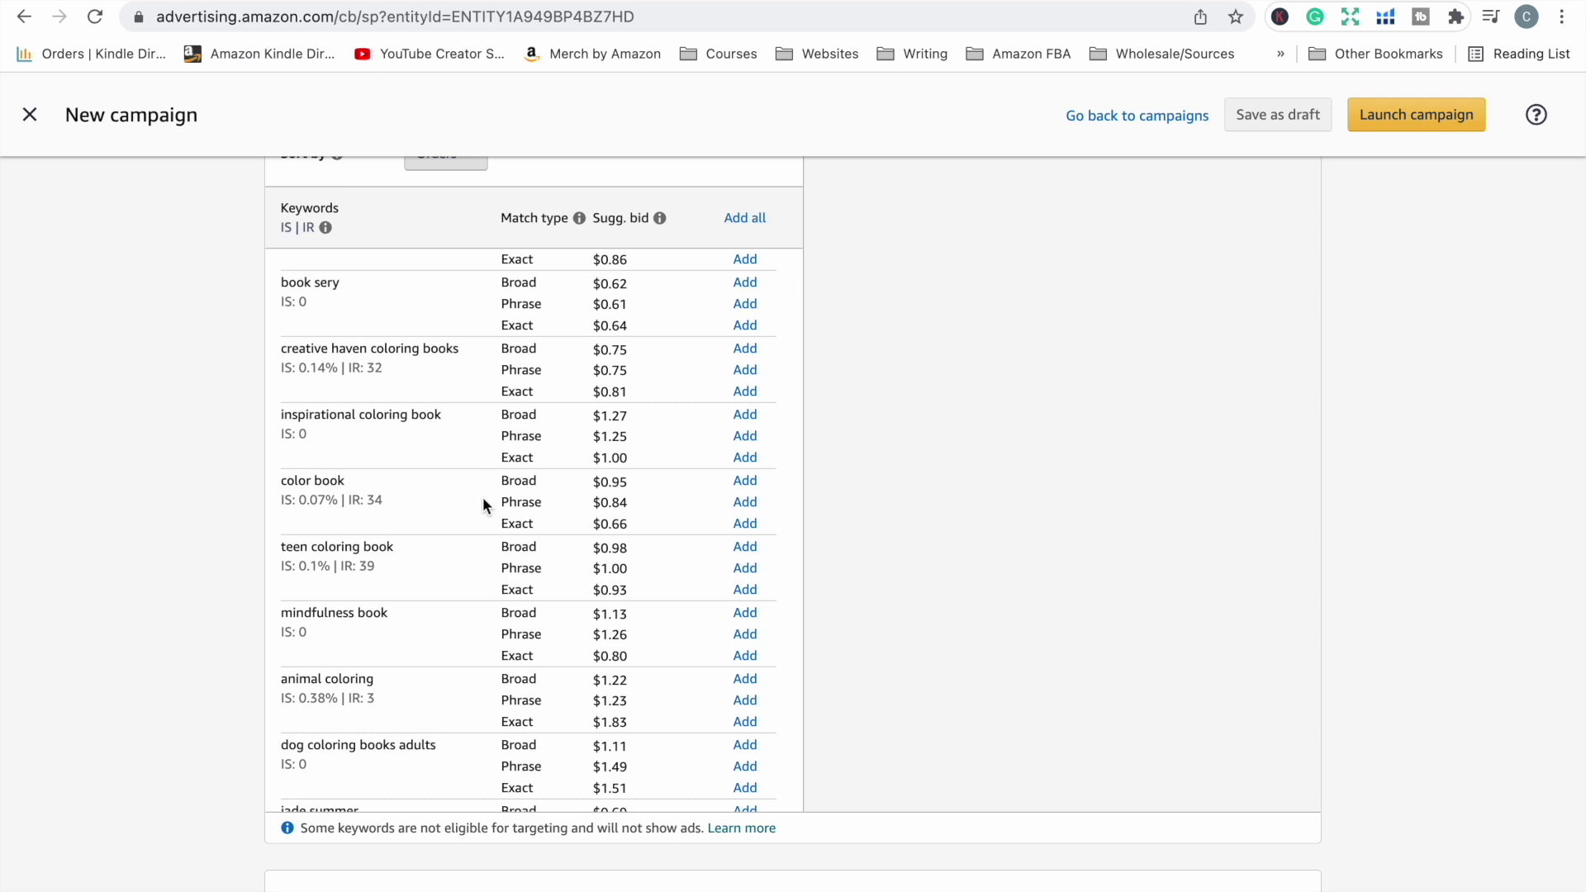
scroll(483, 496, "down", 2)
scroll(483, 493, "down", 1)
scroll(485, 494, "down", 13)
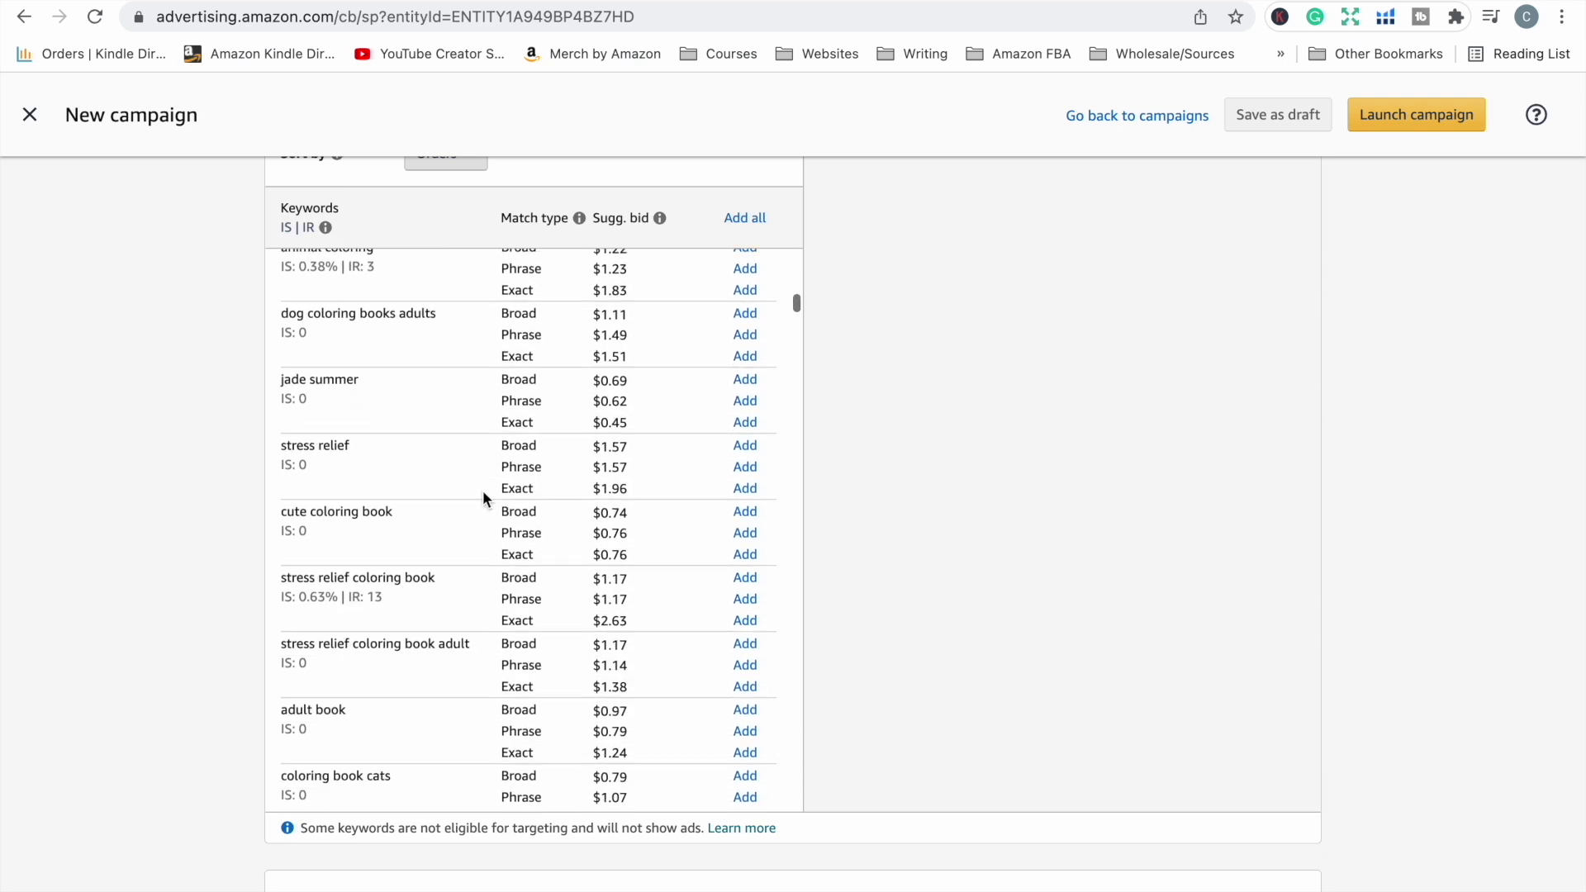
scroll(483, 496, "down", 9)
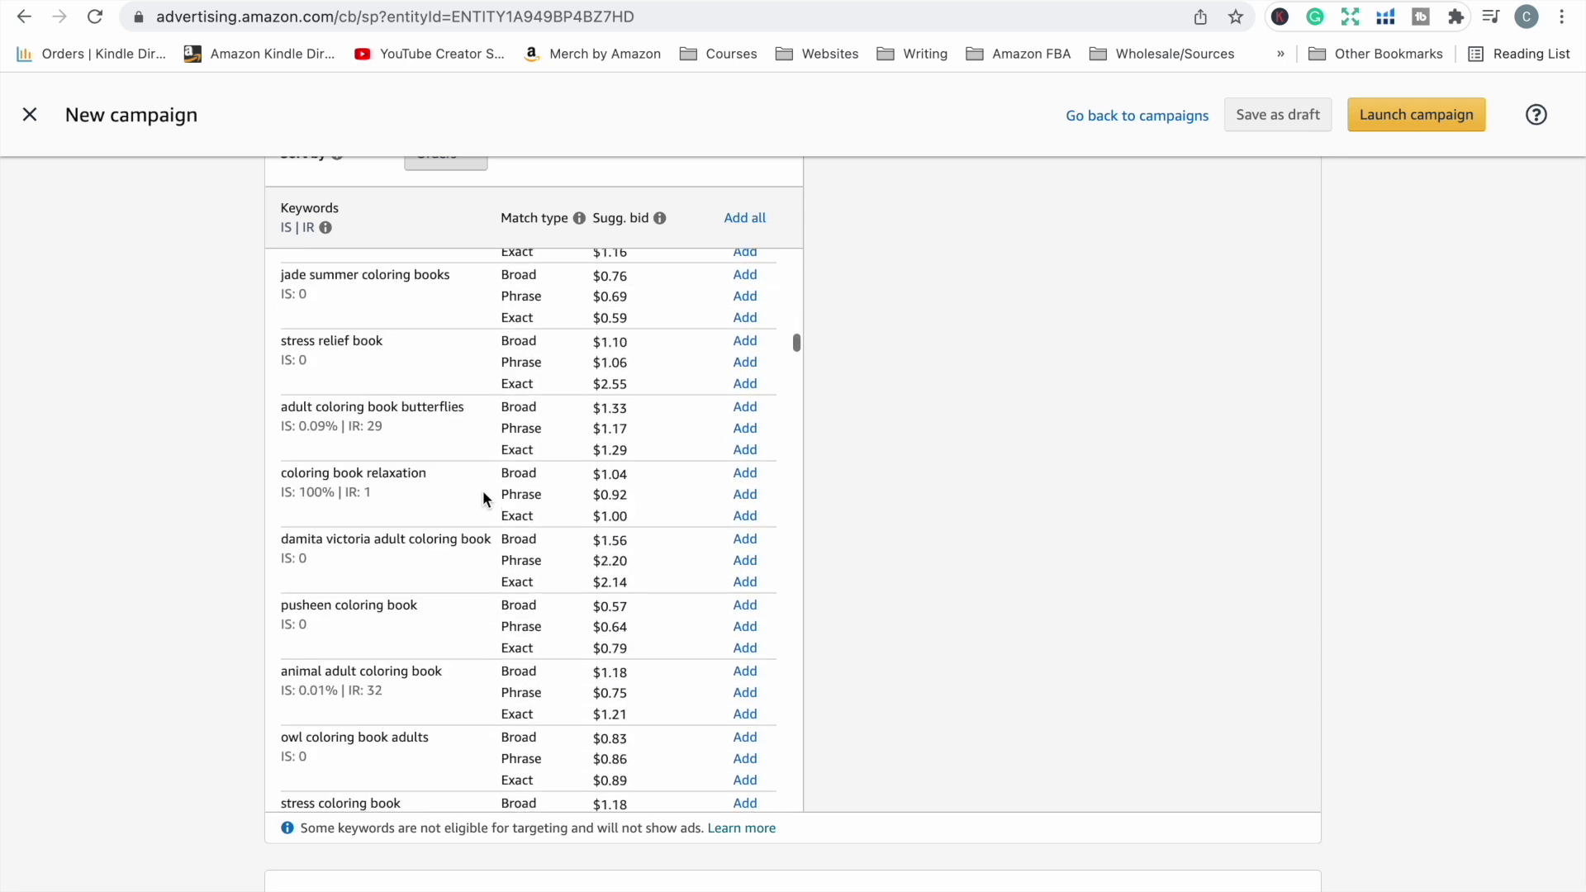
scroll(482, 496, "up", 2)
scroll(485, 496, "up", 5)
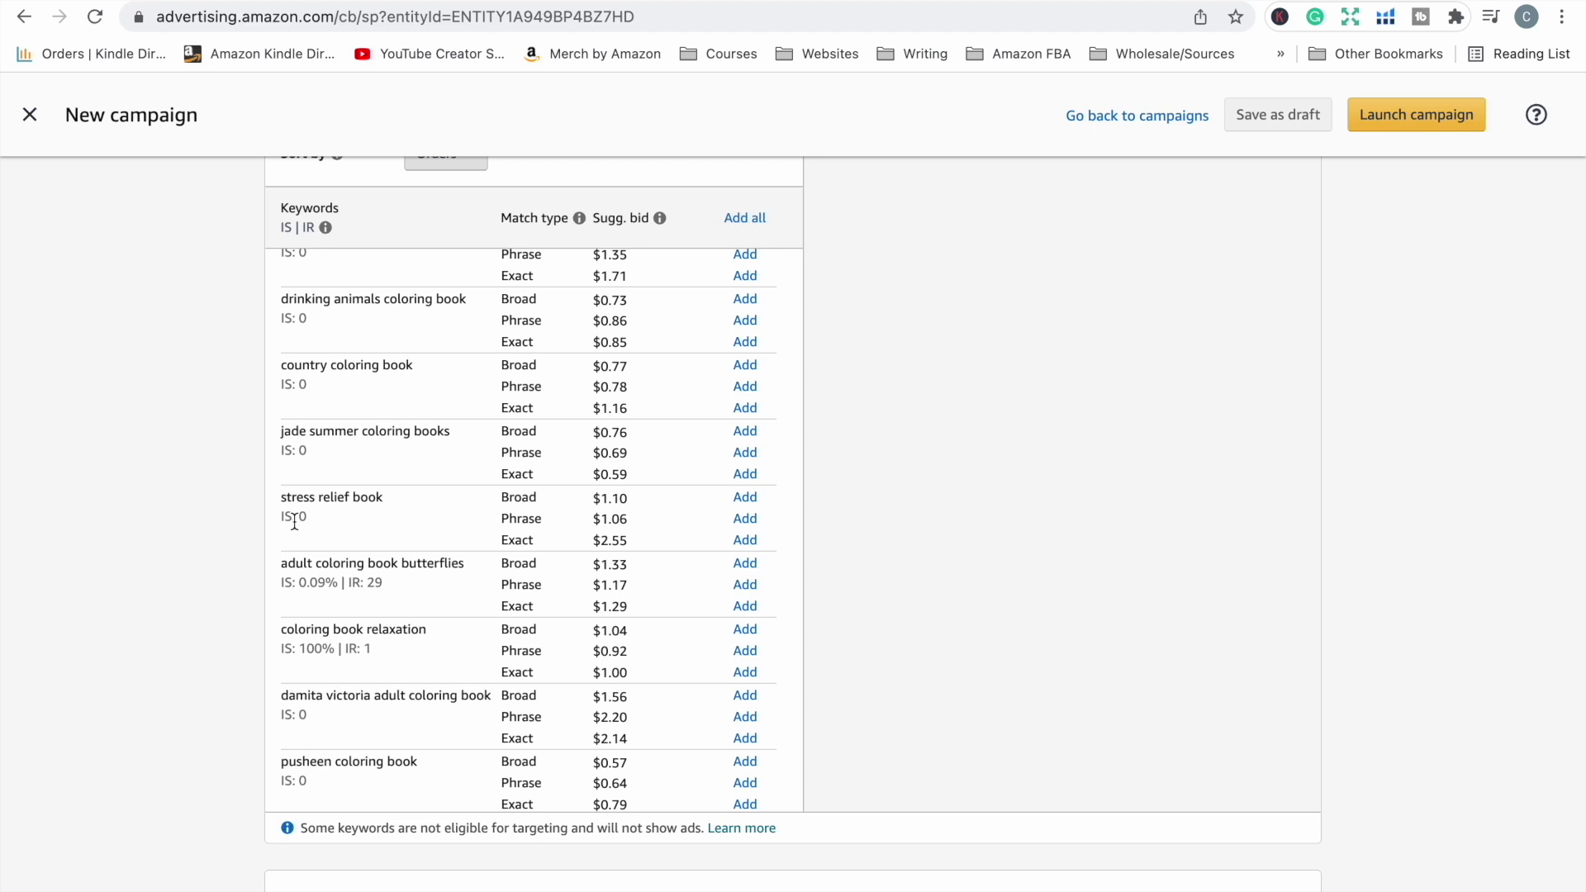
scroll(416, 612, "down", 3)
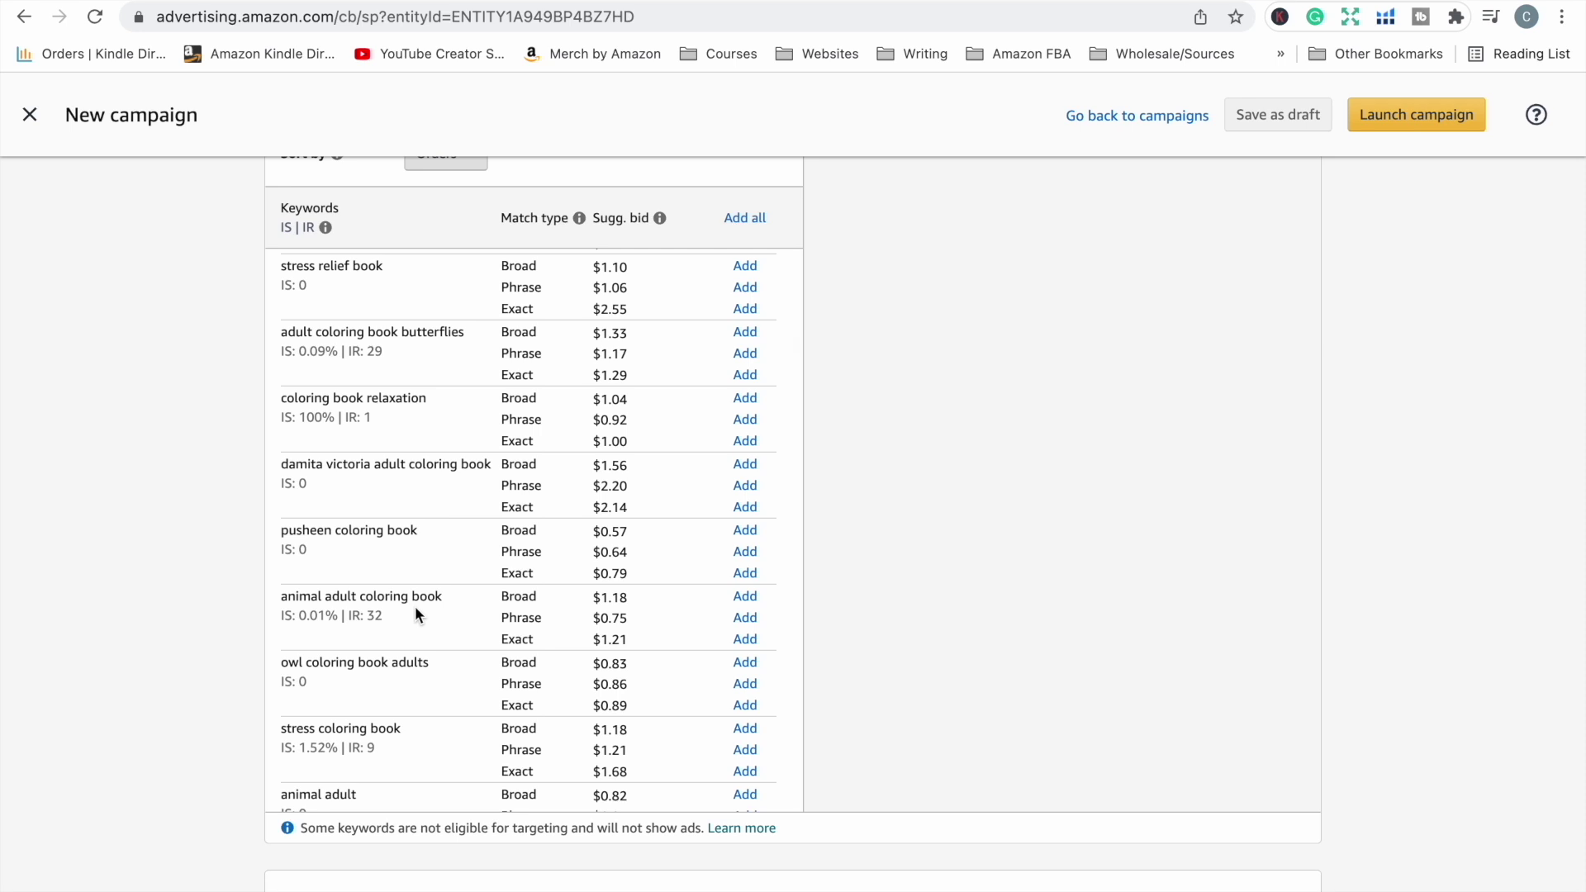
scroll(415, 614, "down", 1)
scroll(415, 615, "down", 2)
scroll(415, 612, "down", 15)
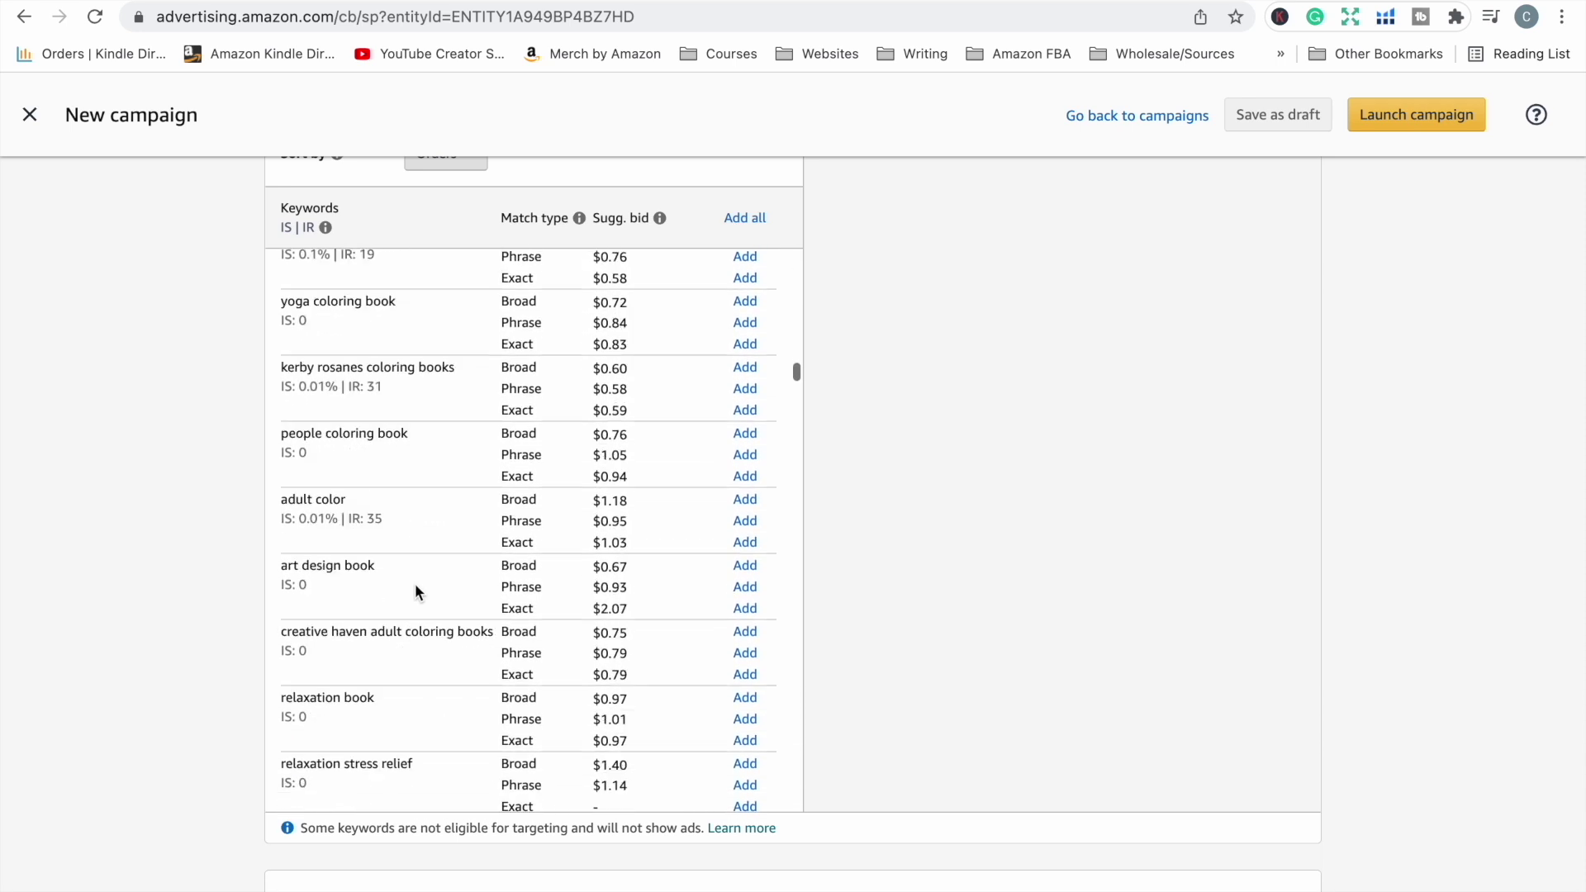
scroll(415, 584, "down", 7)
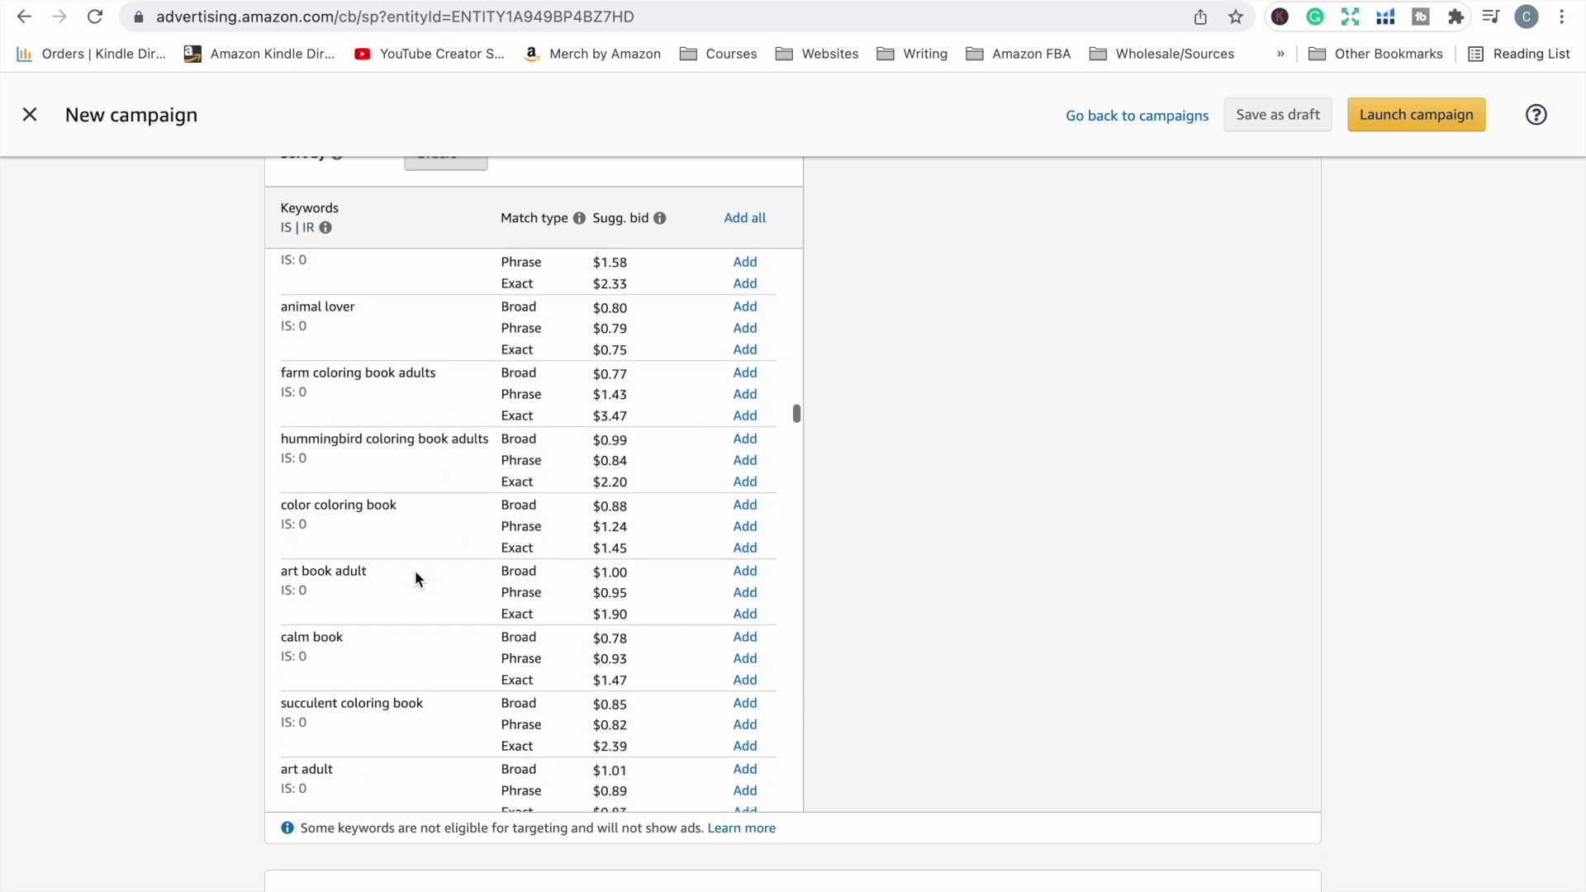
scroll(415, 576, "down", 4)
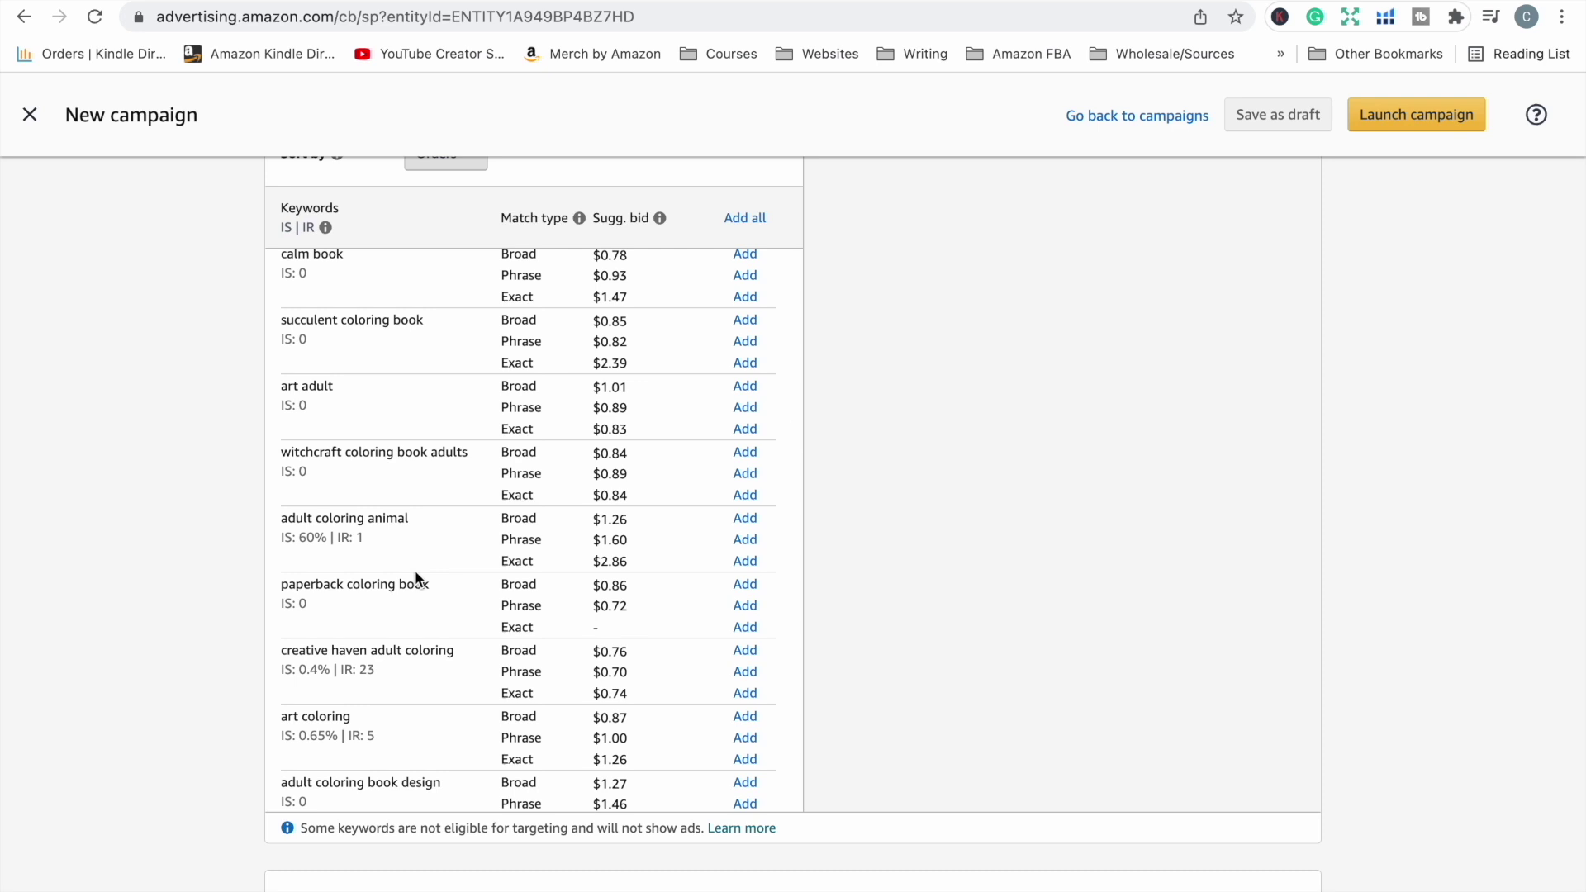
scroll(415, 570, "up", 1)
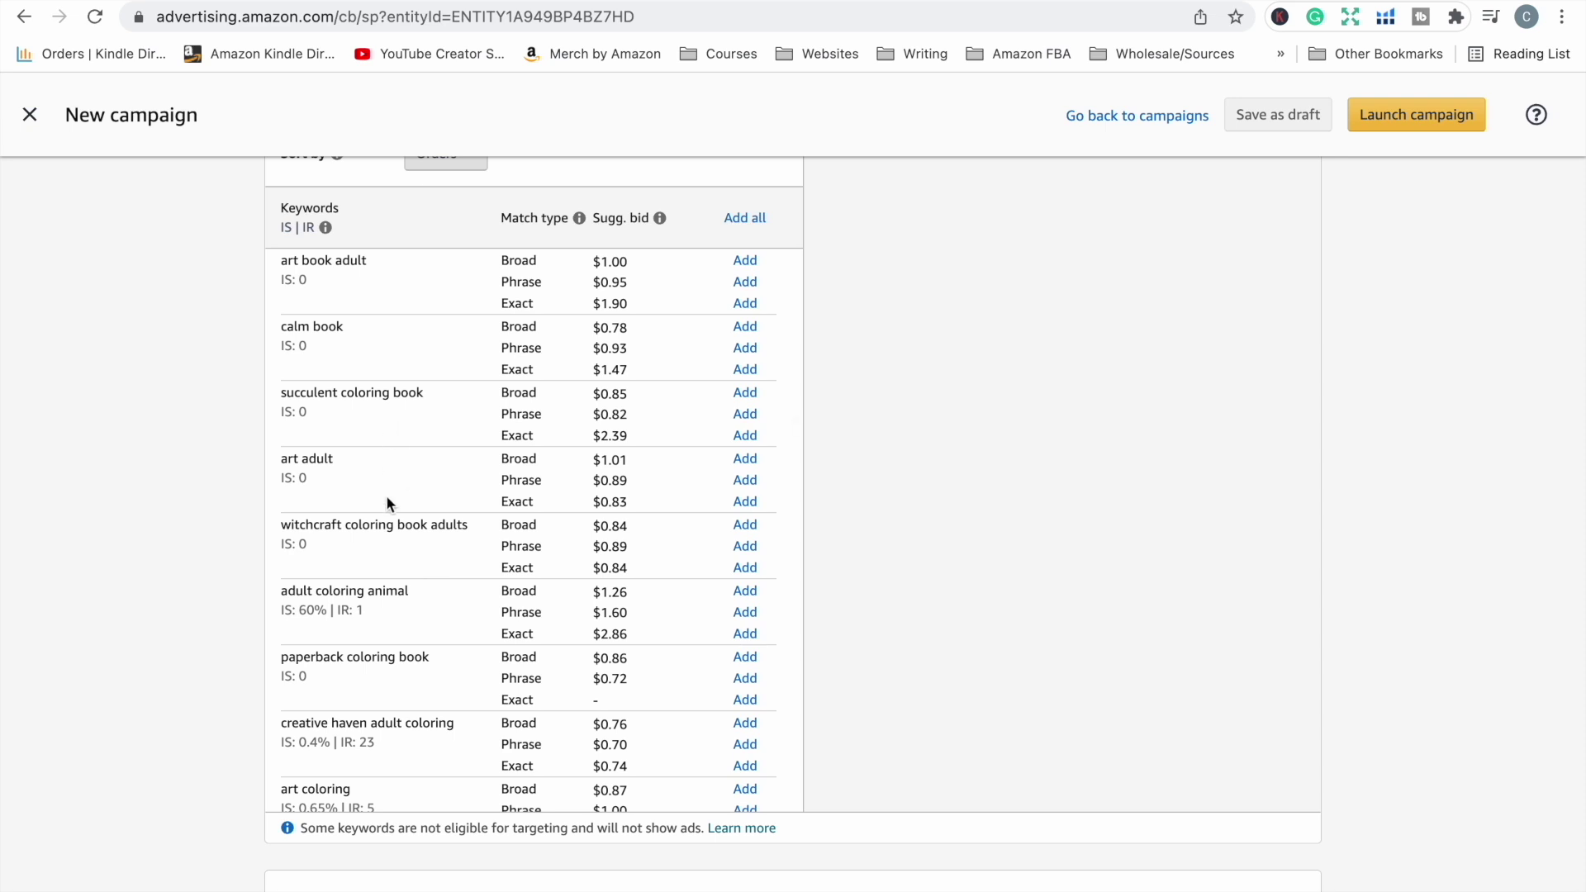
scroll(375, 537, "down", 9)
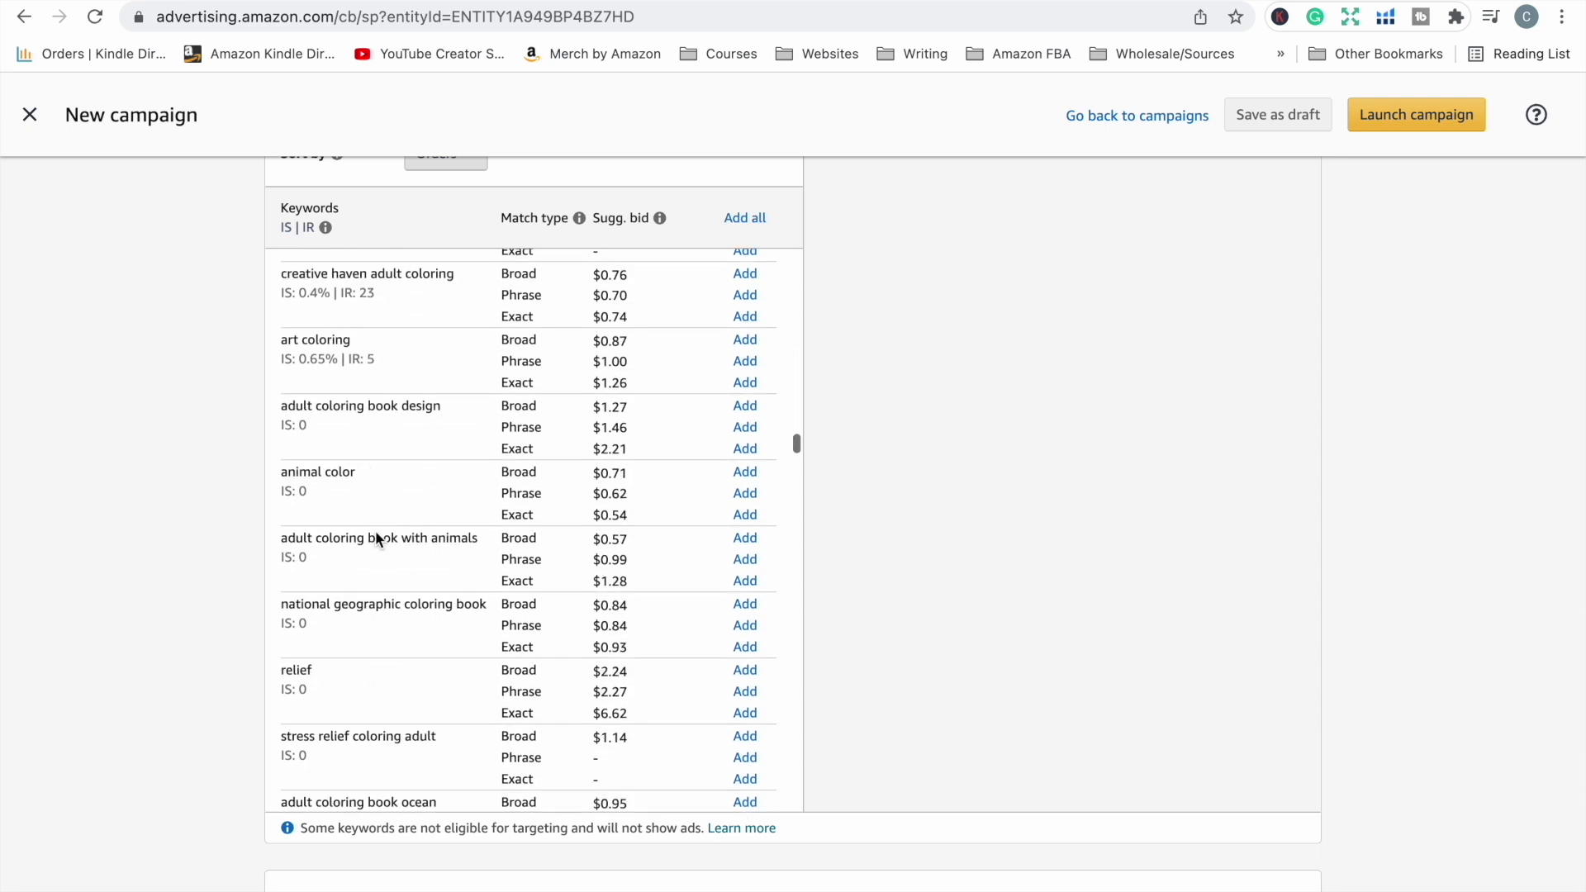
scroll(376, 524, "down", 8)
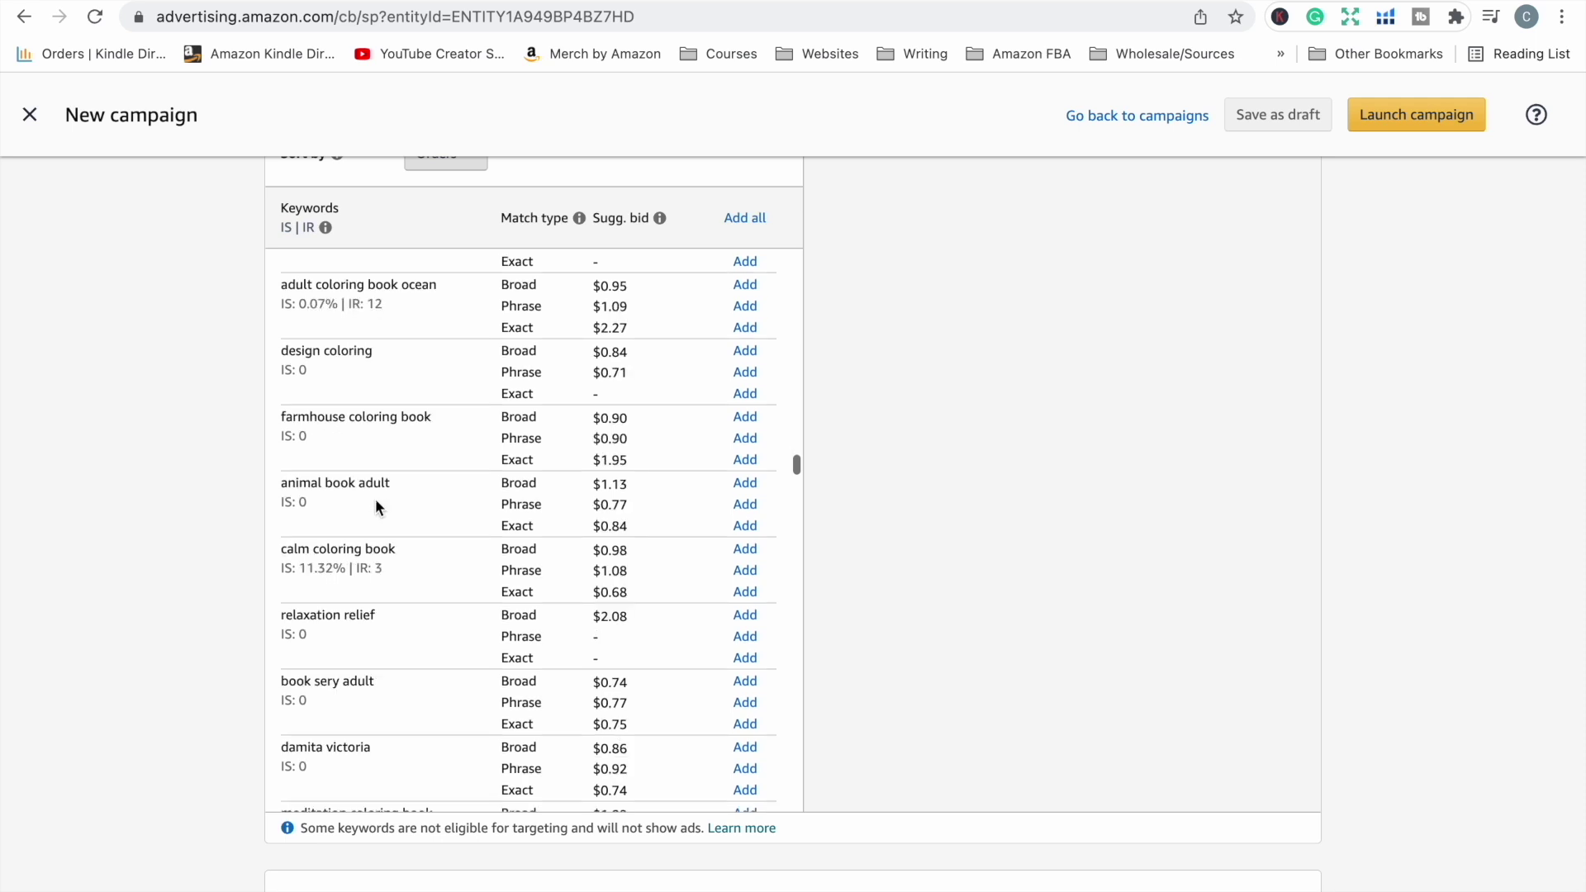
scroll(376, 483, "down", 5)
scroll(379, 475, "down", 3)
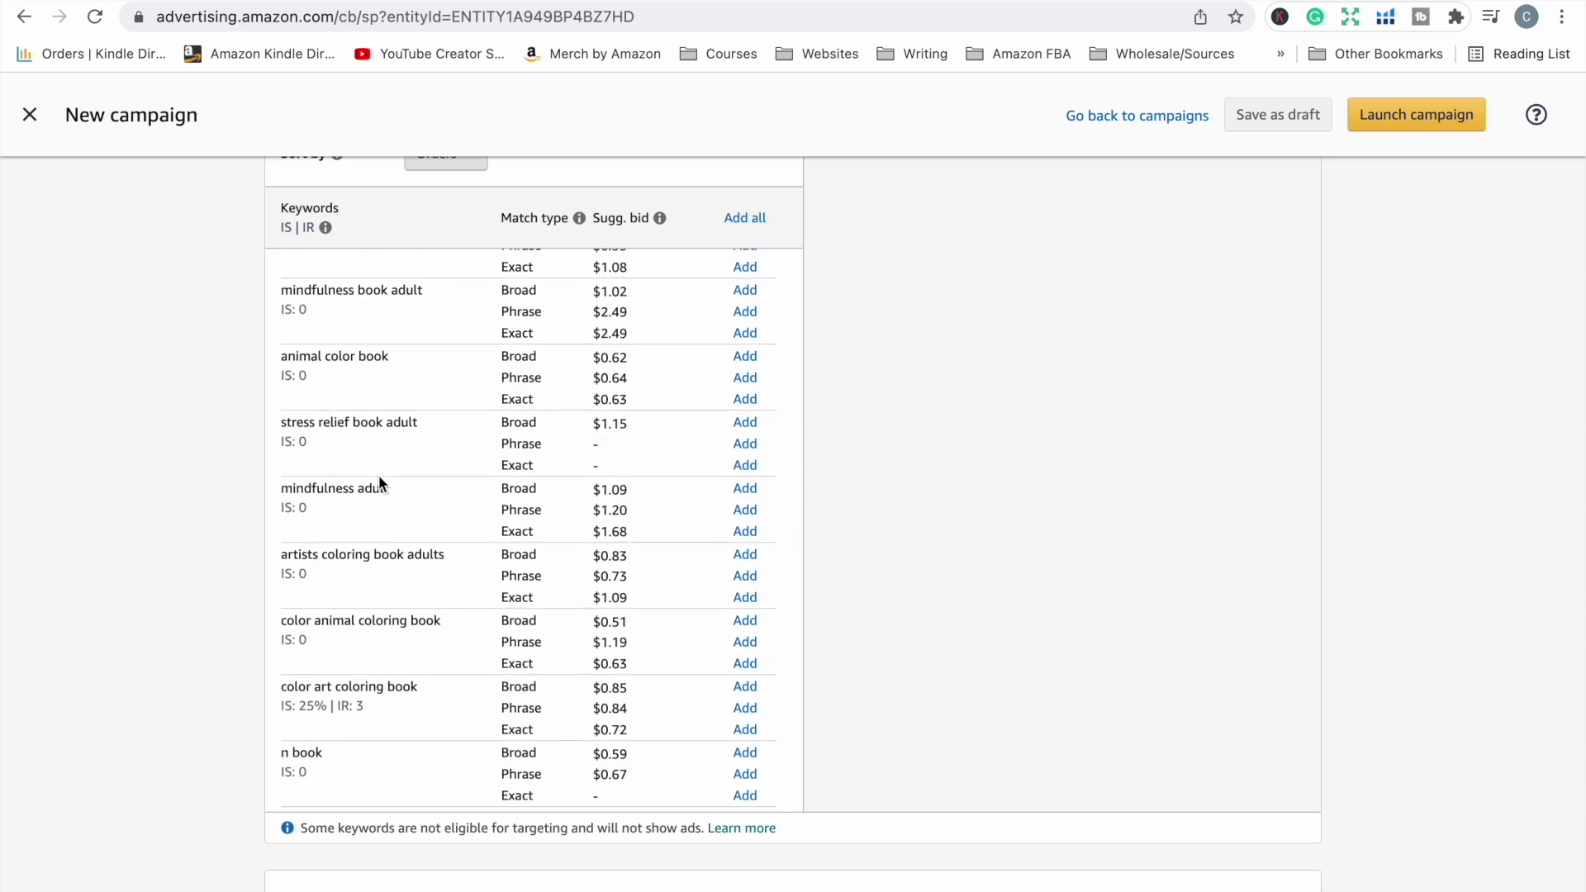
Review the lower part of the coloring book's suggested keyword list, including match types and suggested bids
scroll(388, 550, "down", 12)
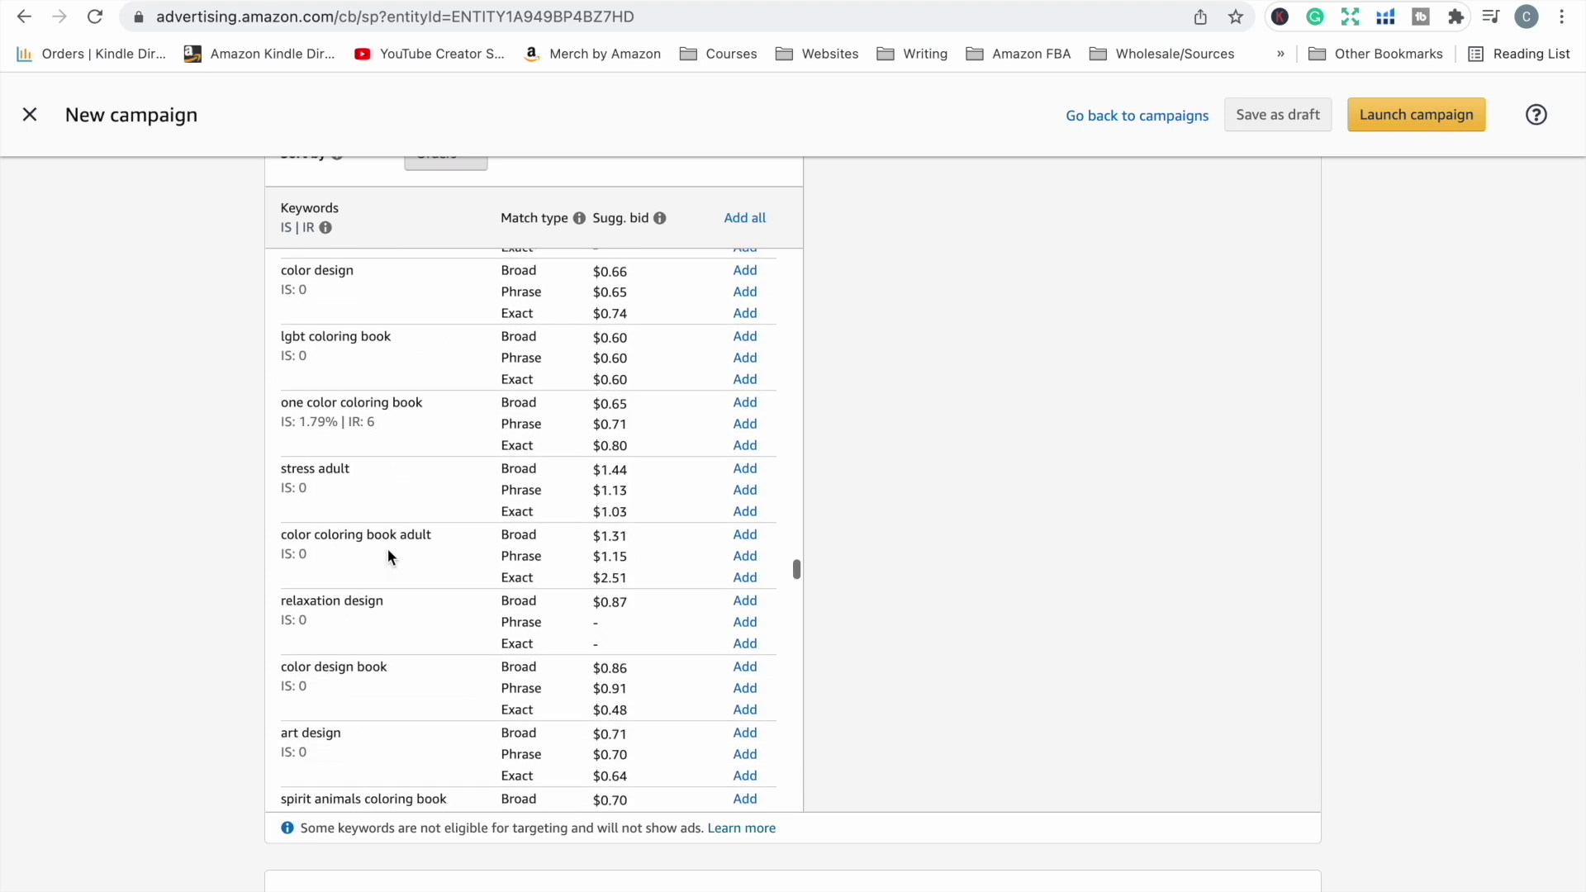
scroll(387, 550, "down", 17)
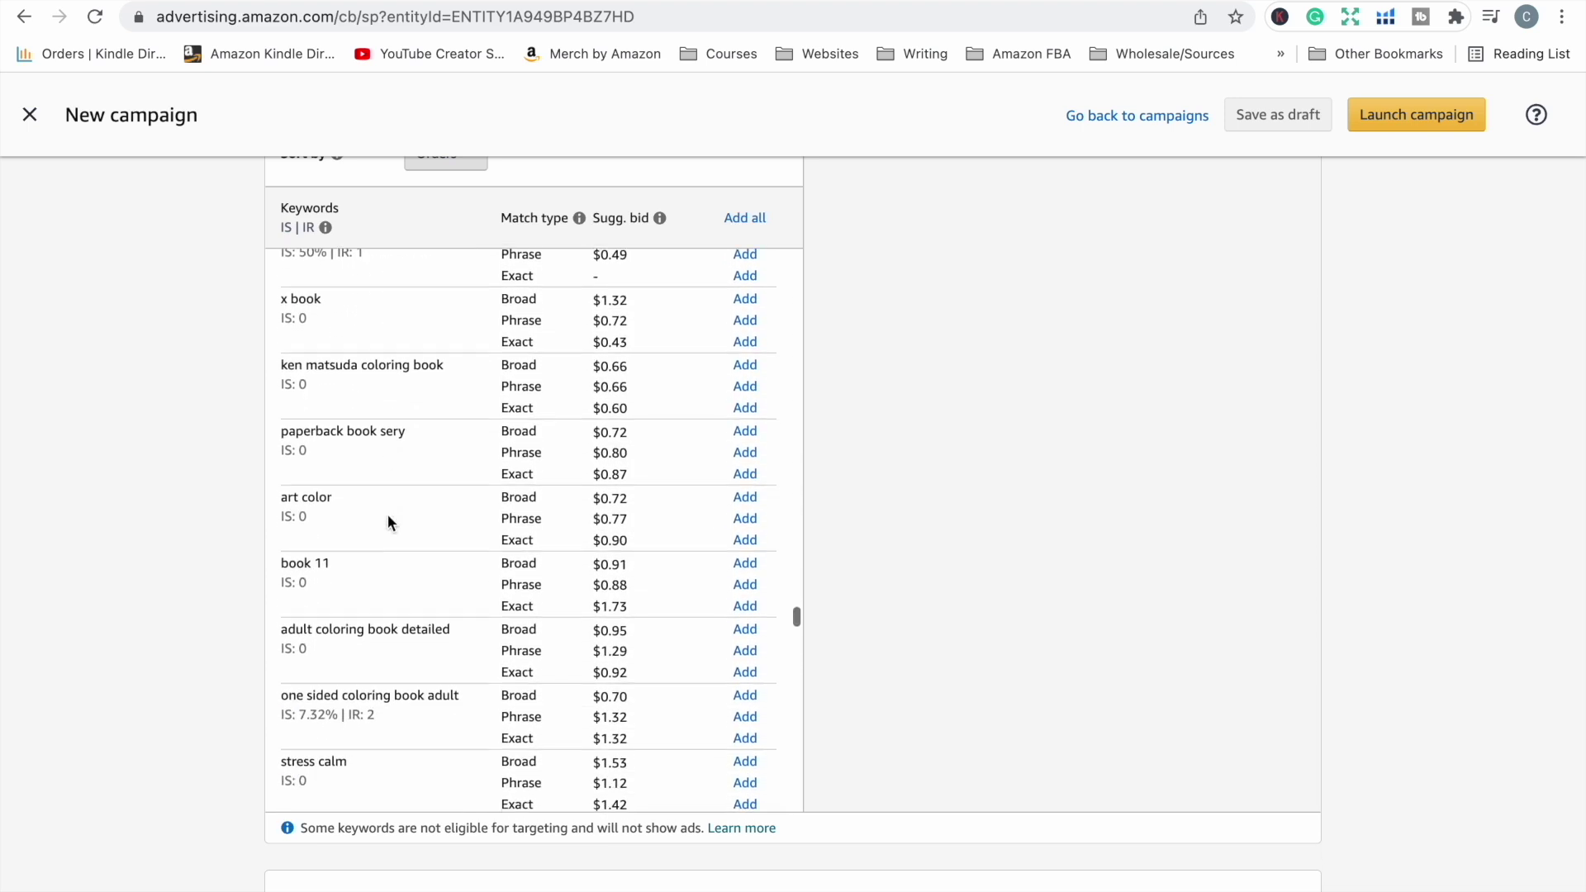
scroll(388, 513, "down", 10)
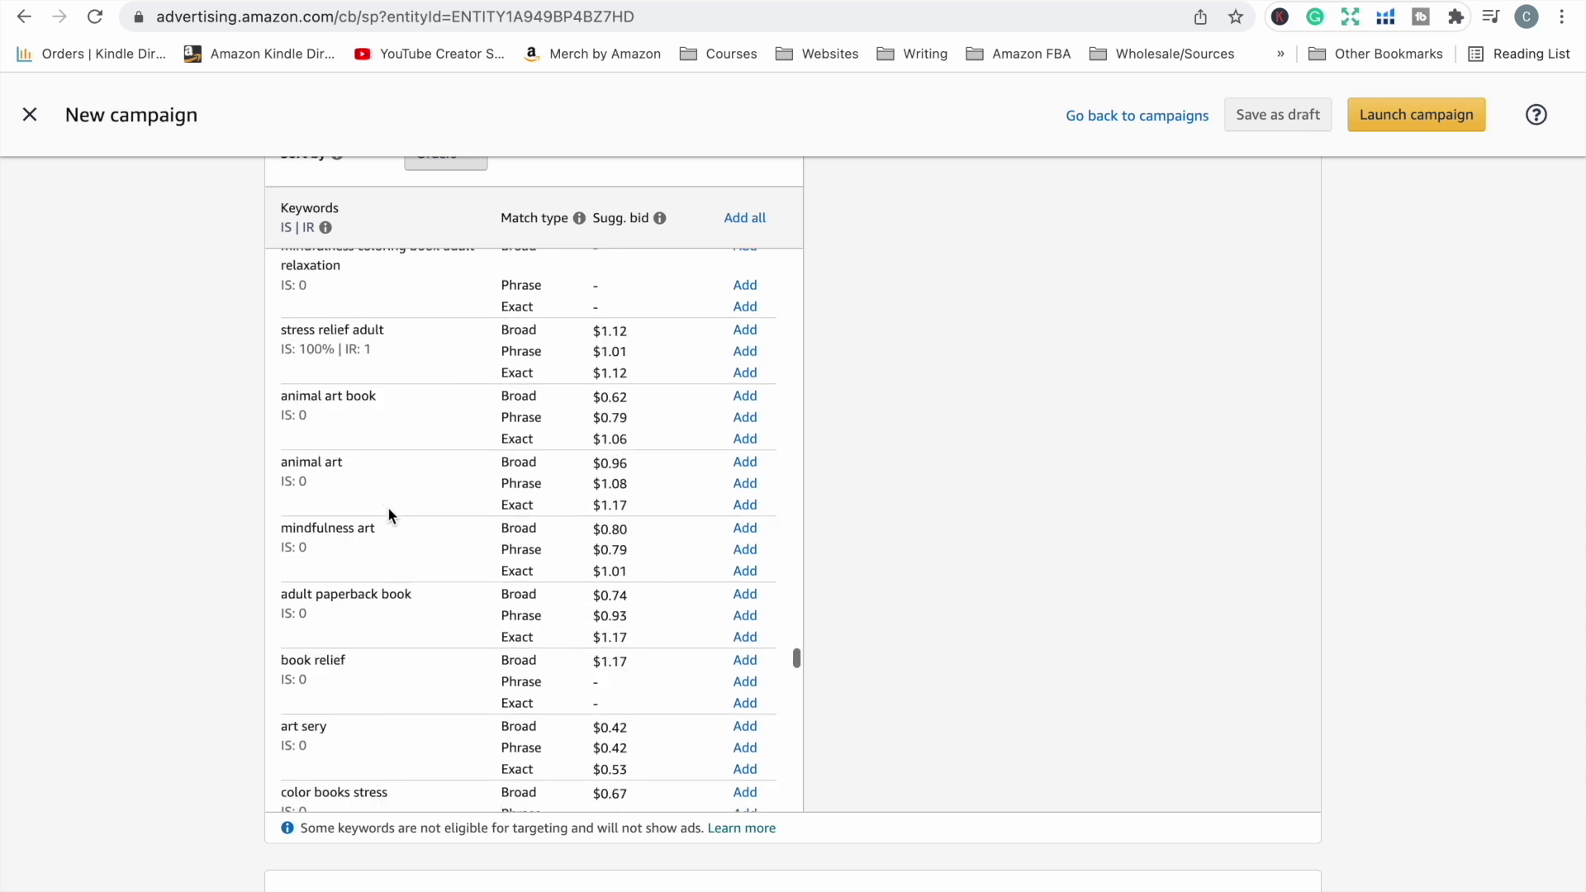
scroll(388, 512, "down", 10)
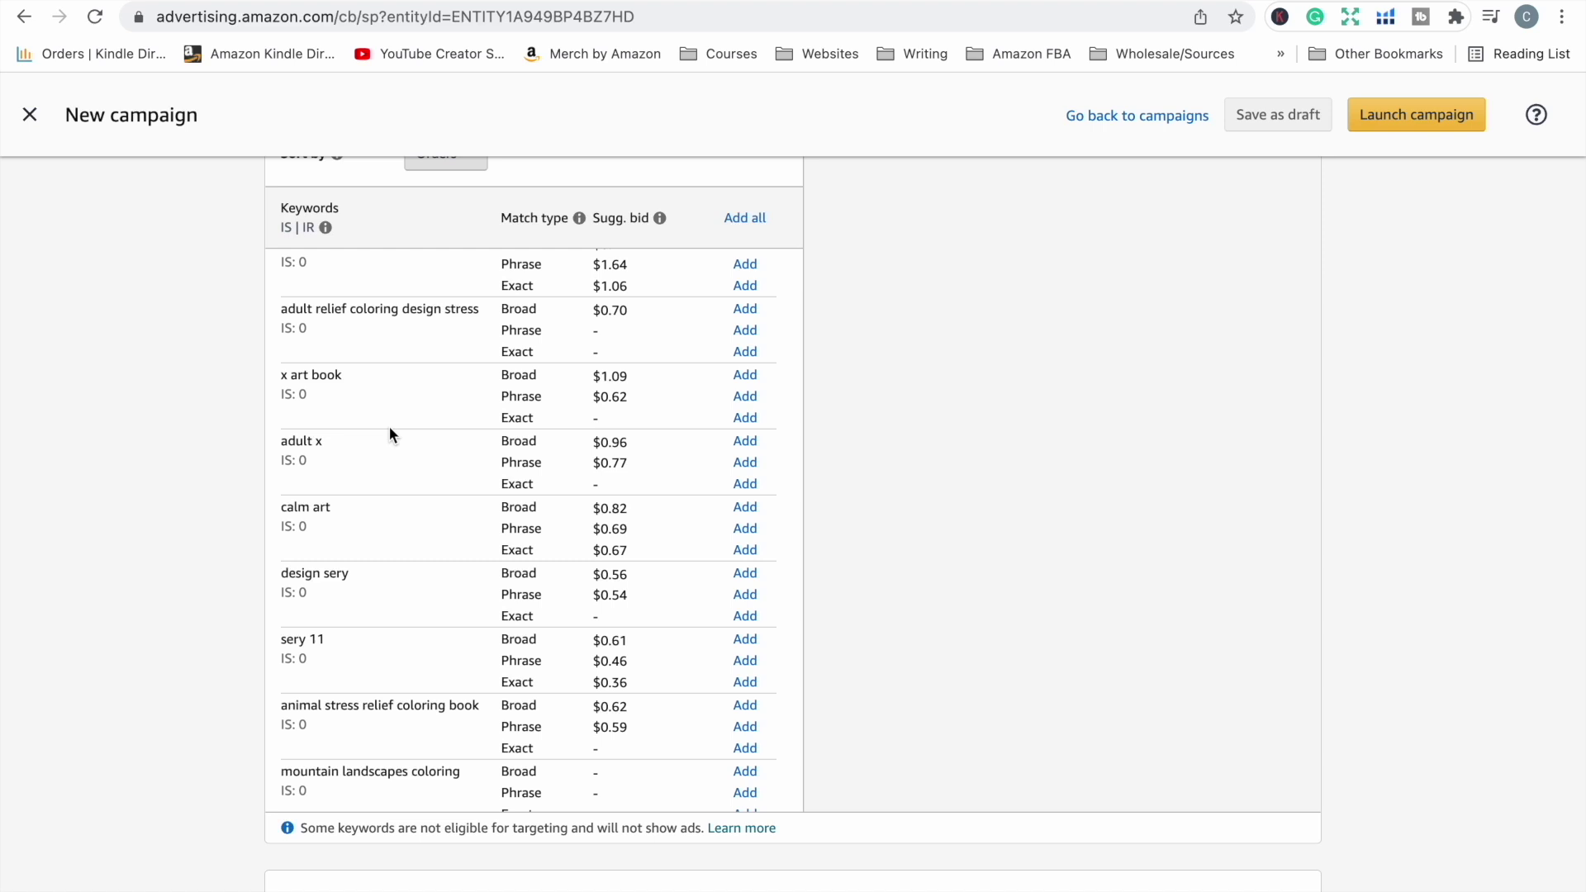
scroll(391, 426, "up", 15)
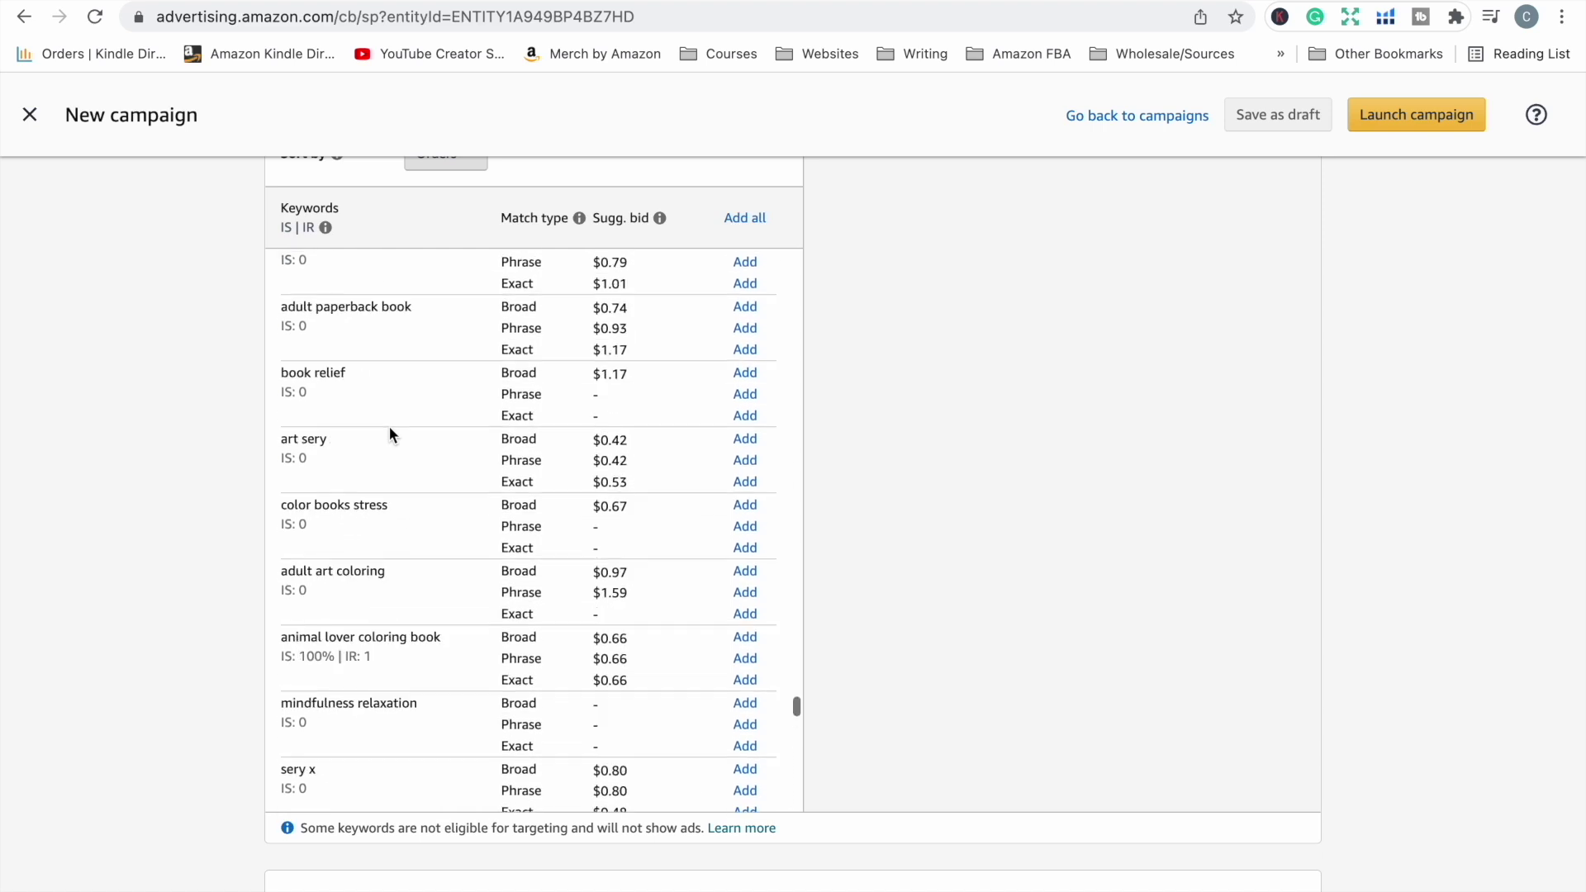
scroll(390, 426, "up", 1)
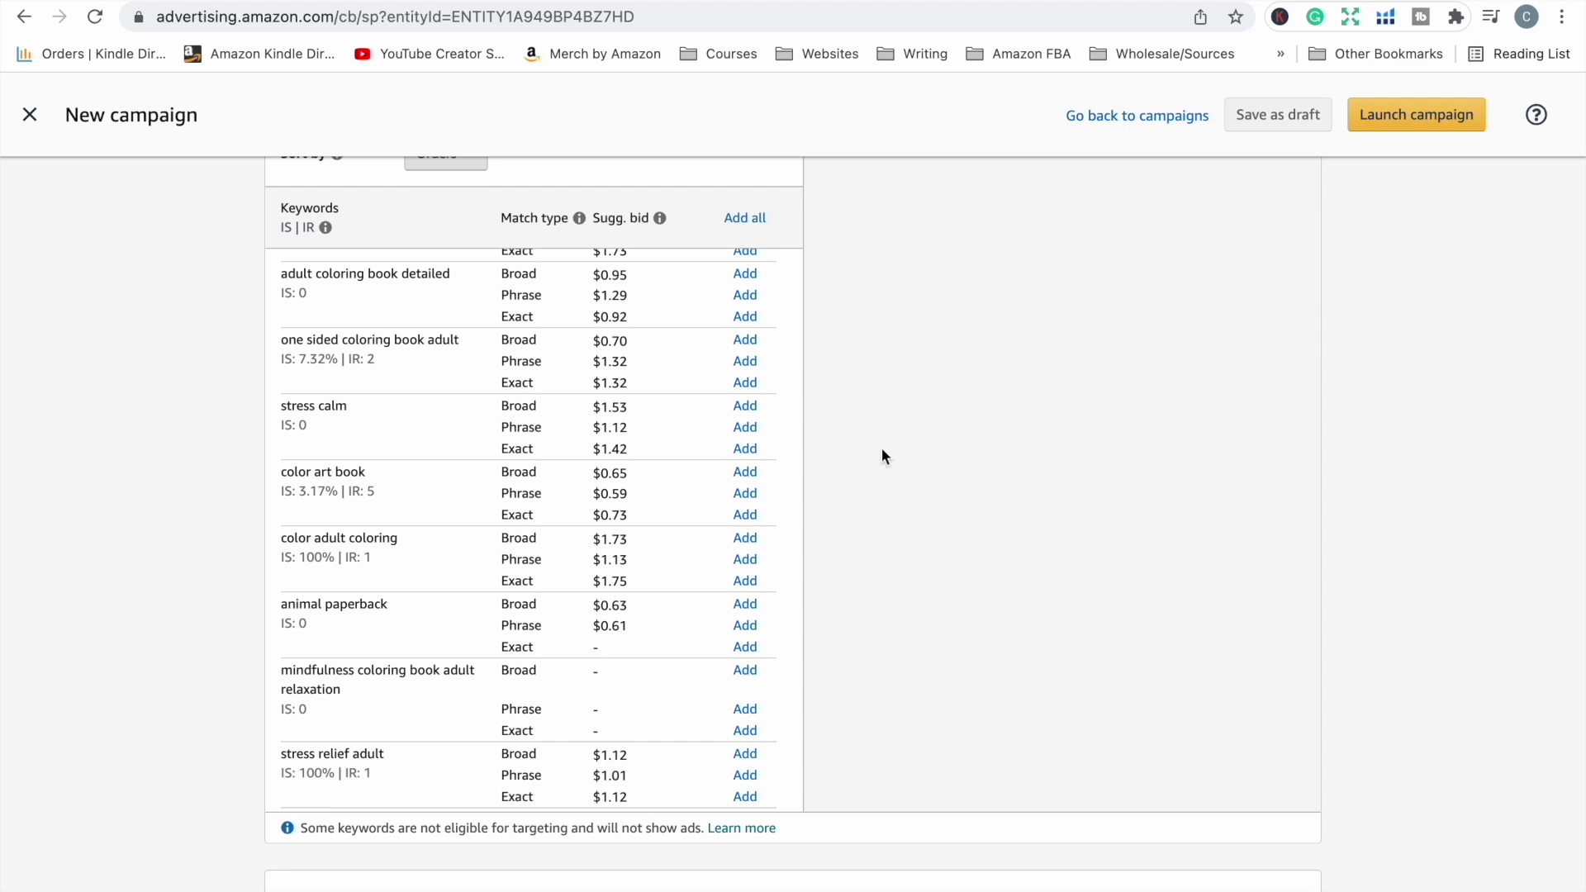
Remove the coloring book from the advertised products and search the book catalog for "notebook"
scroll(882, 447, "up", 3)
scroll(748, 502, "up", 3)
scroll(748, 503, "up", 10)
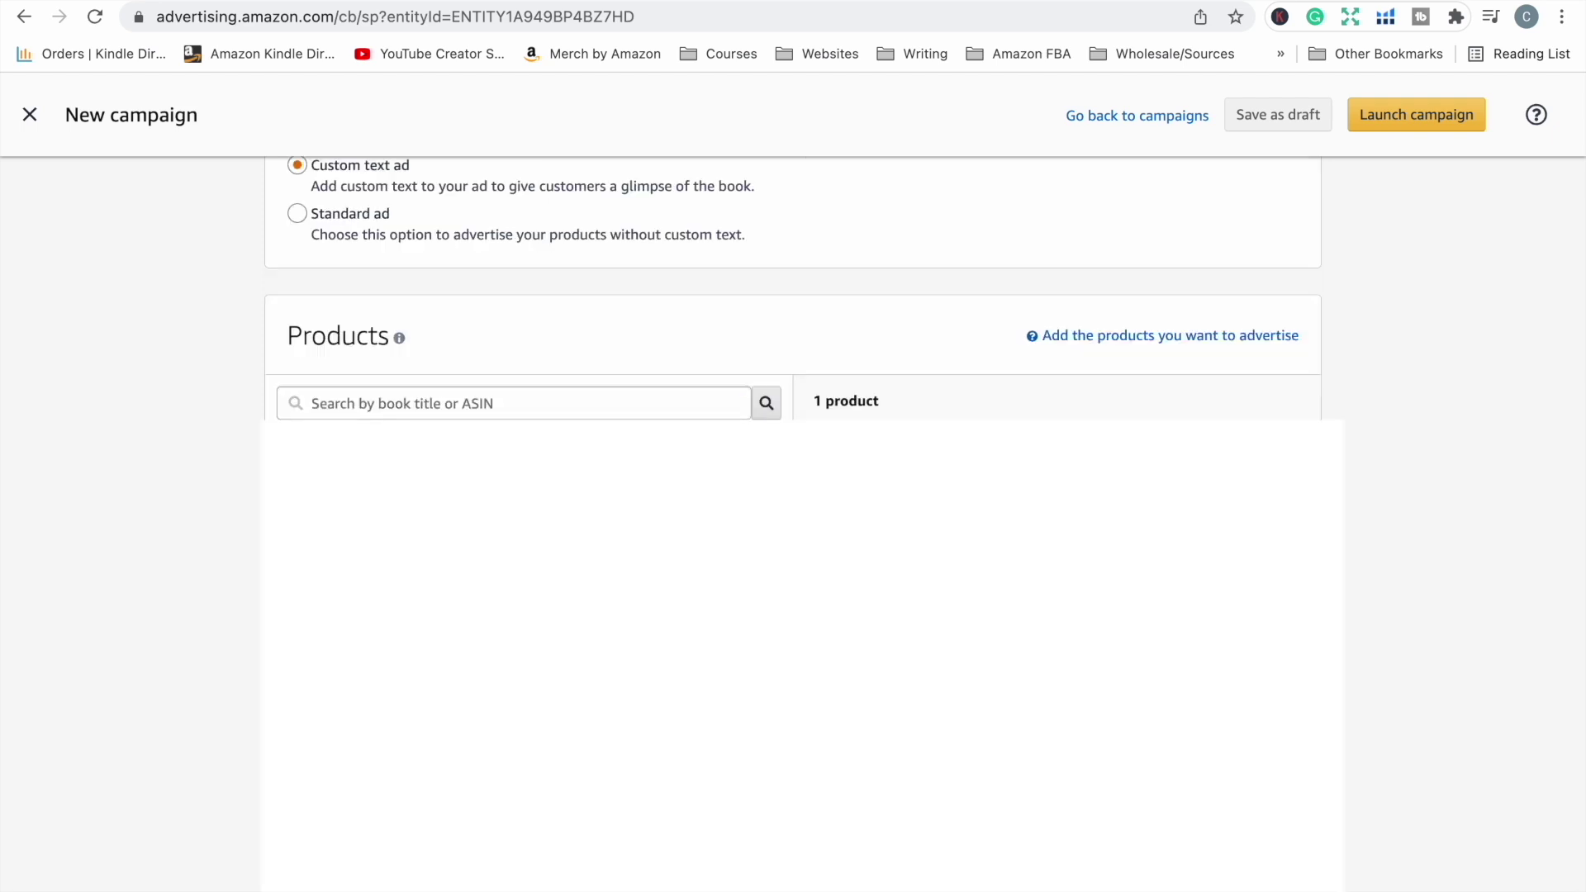
left_click(606, 397)
type("notebook")
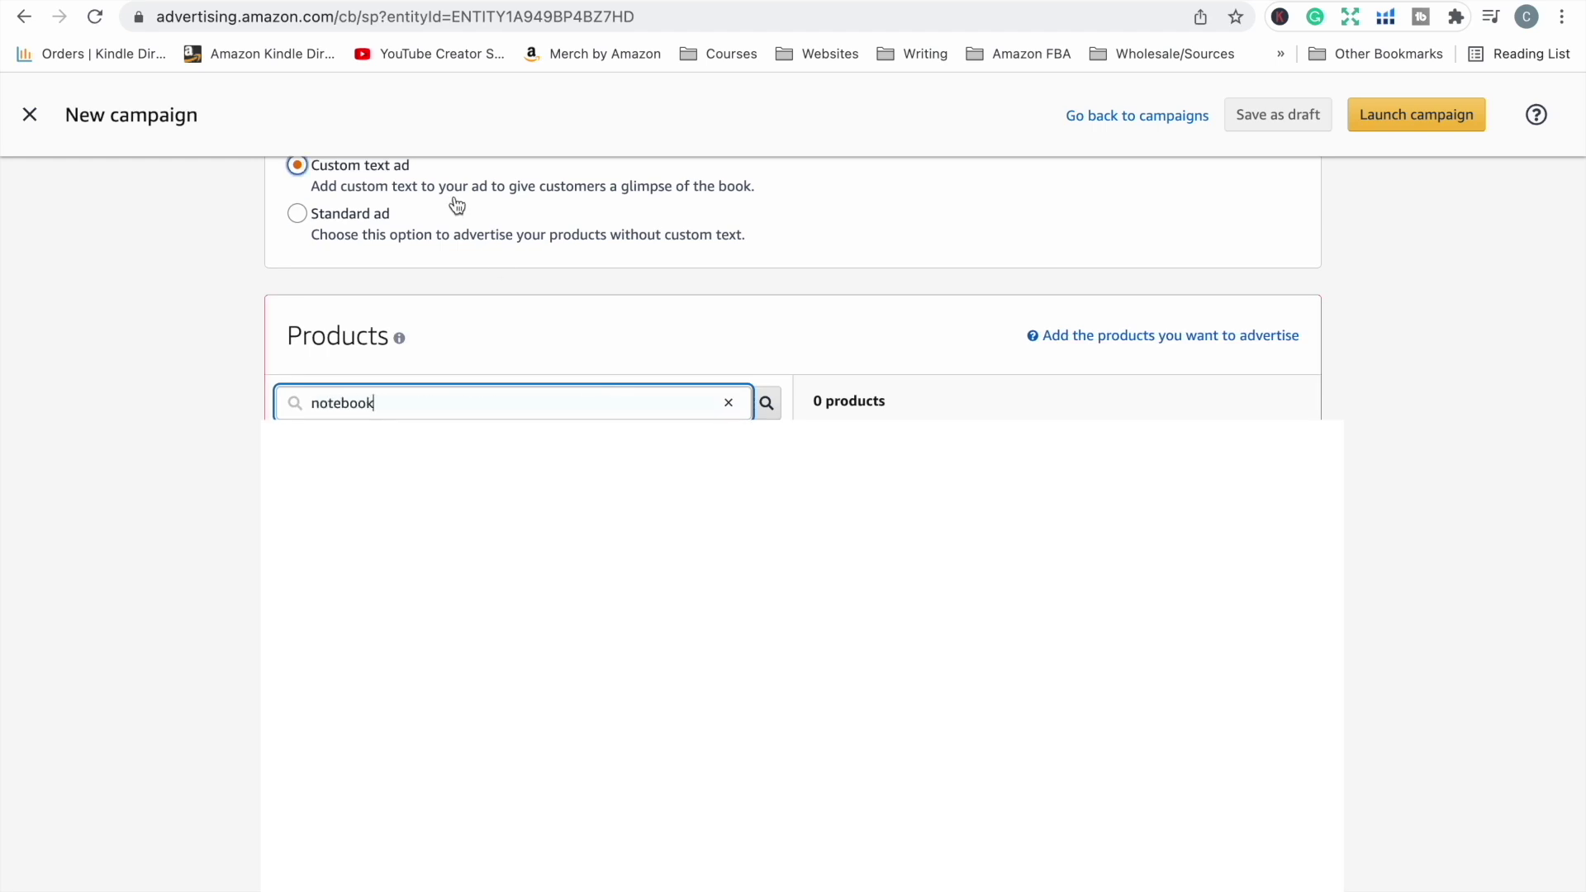
Examine the suggested keywords for the notebook product, checking their relevance and suggested bids throughout the list
scroll(215, 822, "down", 10)
scroll(216, 825, "down", 2)
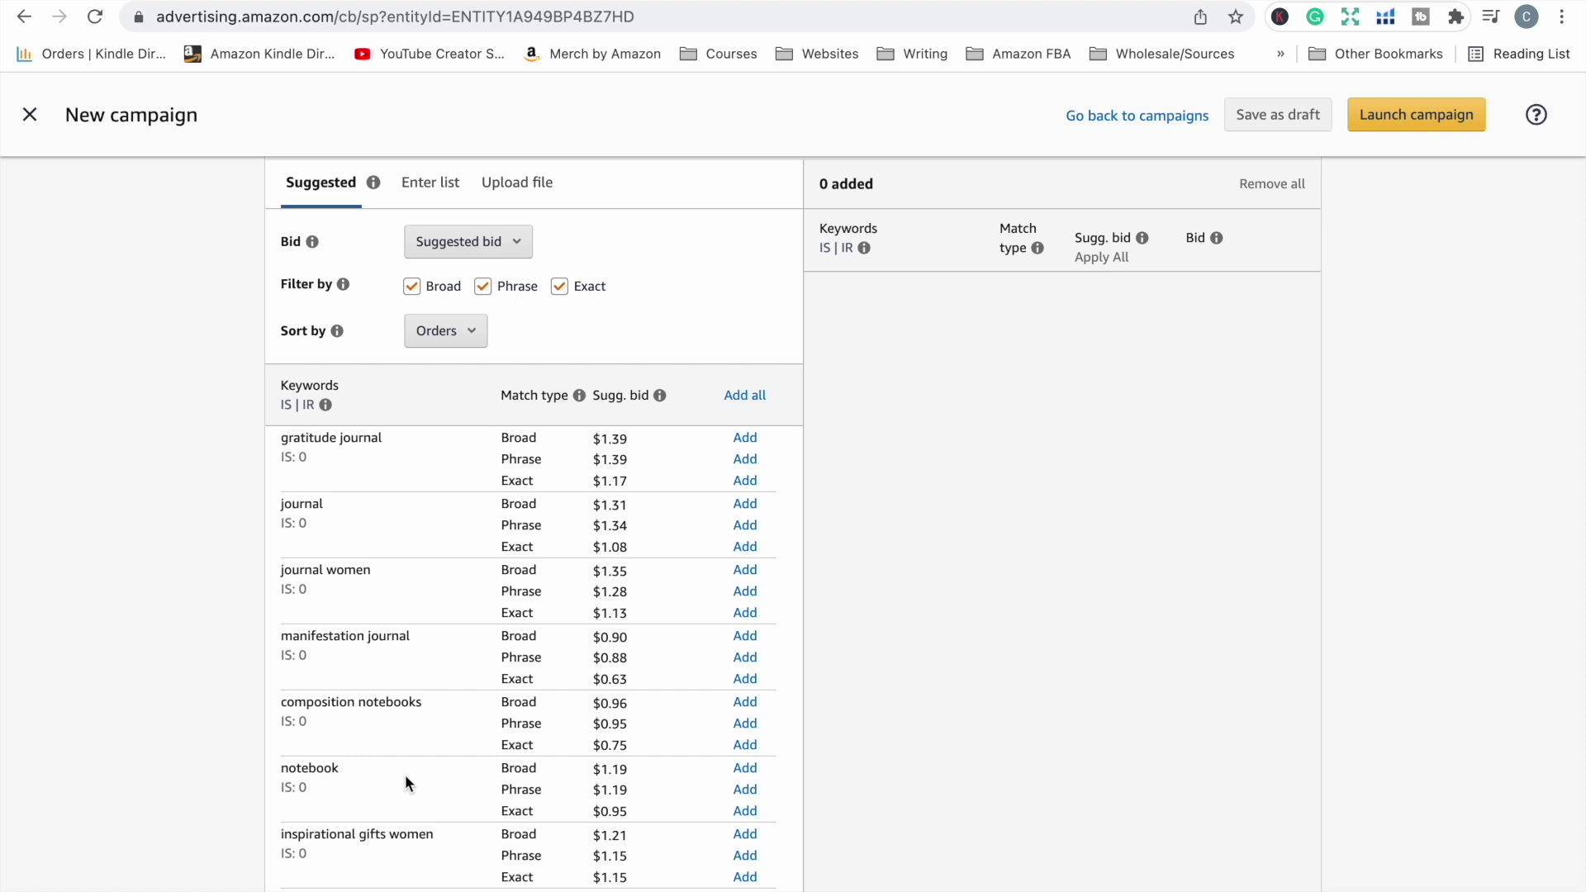
scroll(406, 776, "down", 2)
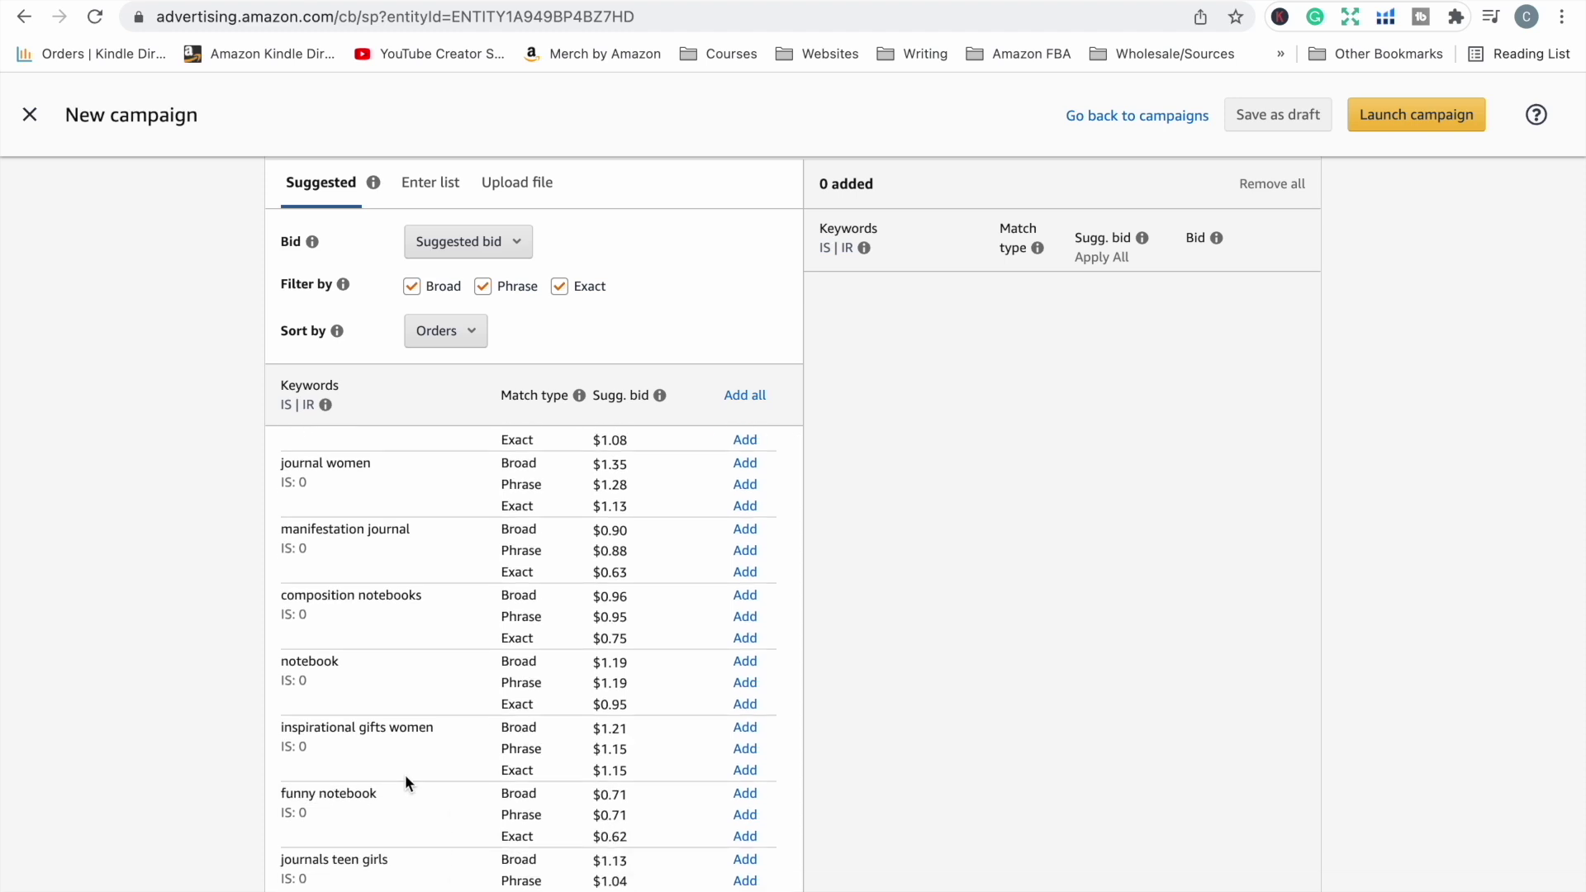
scroll(406, 778, "down", 3)
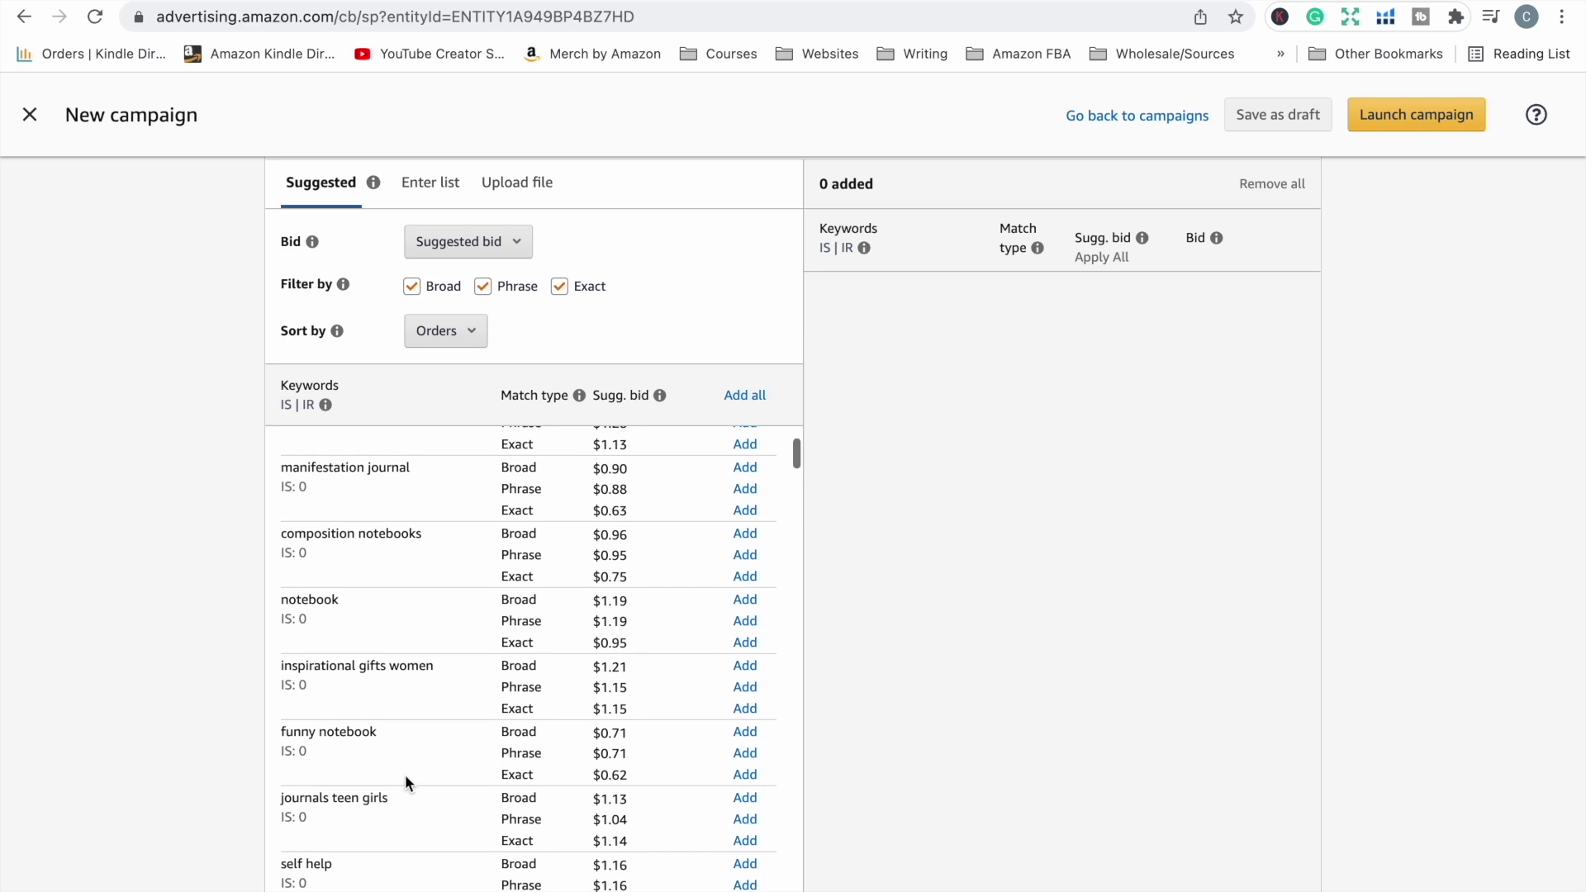
scroll(406, 773, "down", 3)
scroll(405, 760, "down", 6)
scroll(405, 732, "down", 20)
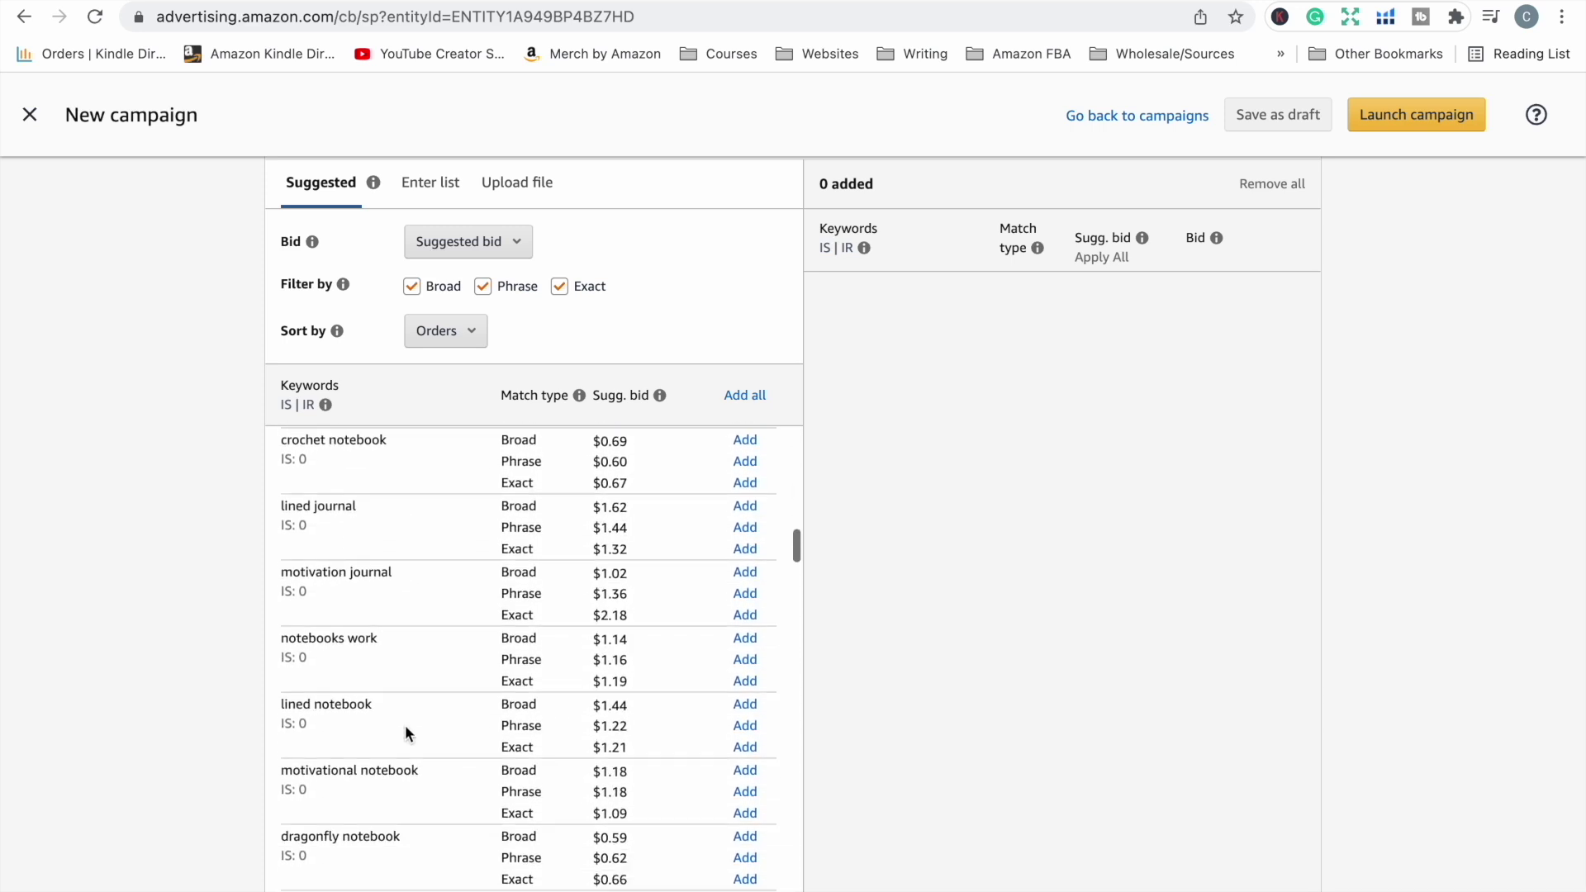
scroll(405, 720, "up", 1)
scroll(405, 694, "down", 12)
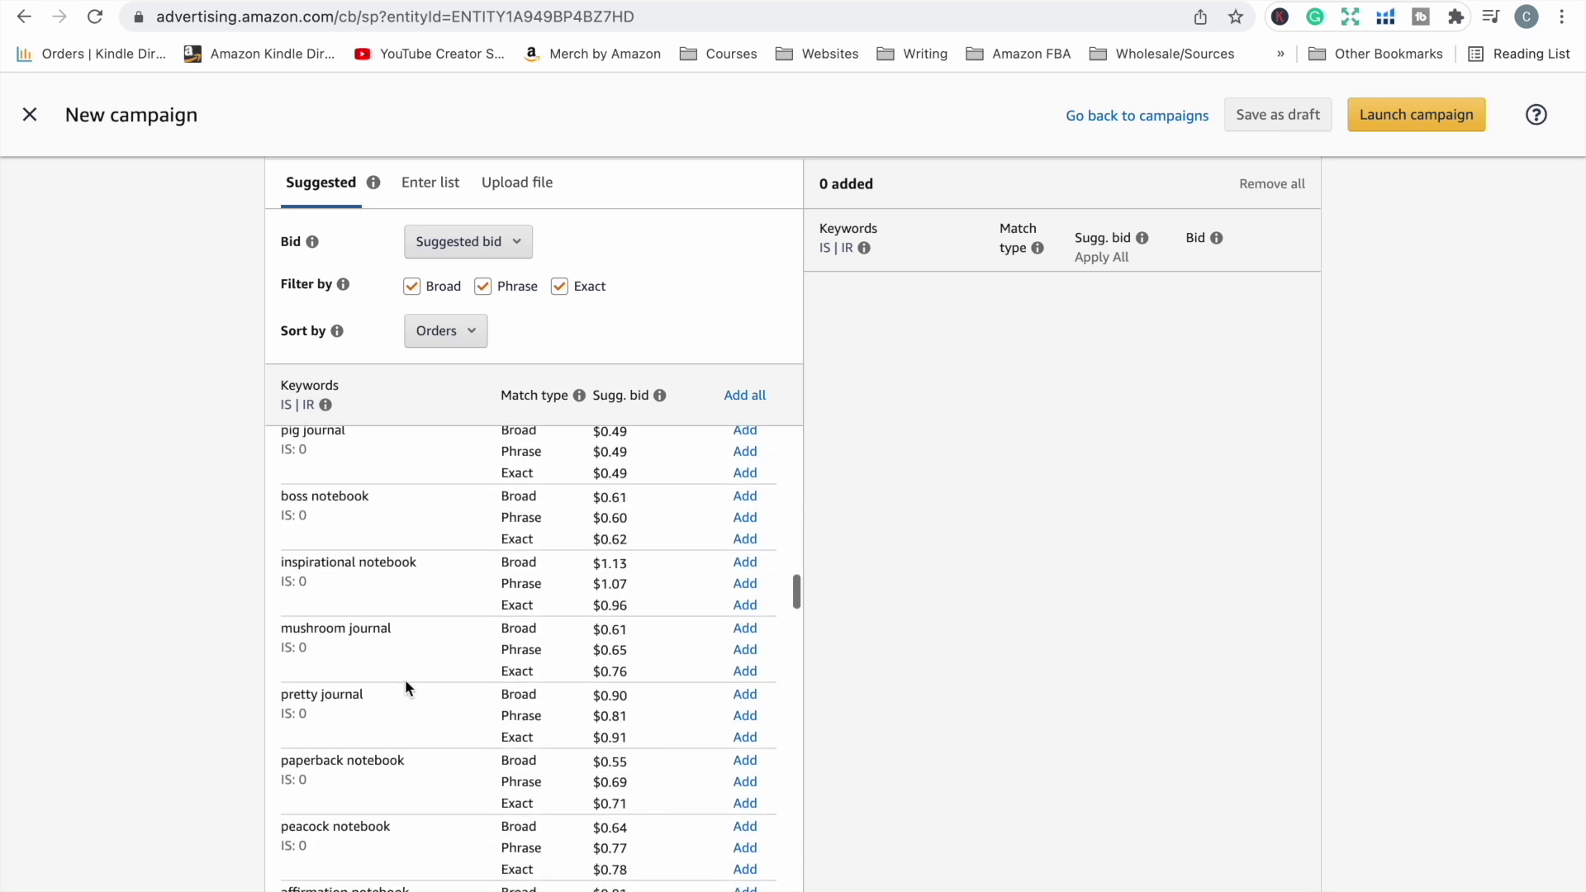
scroll(406, 666, "down", 20)
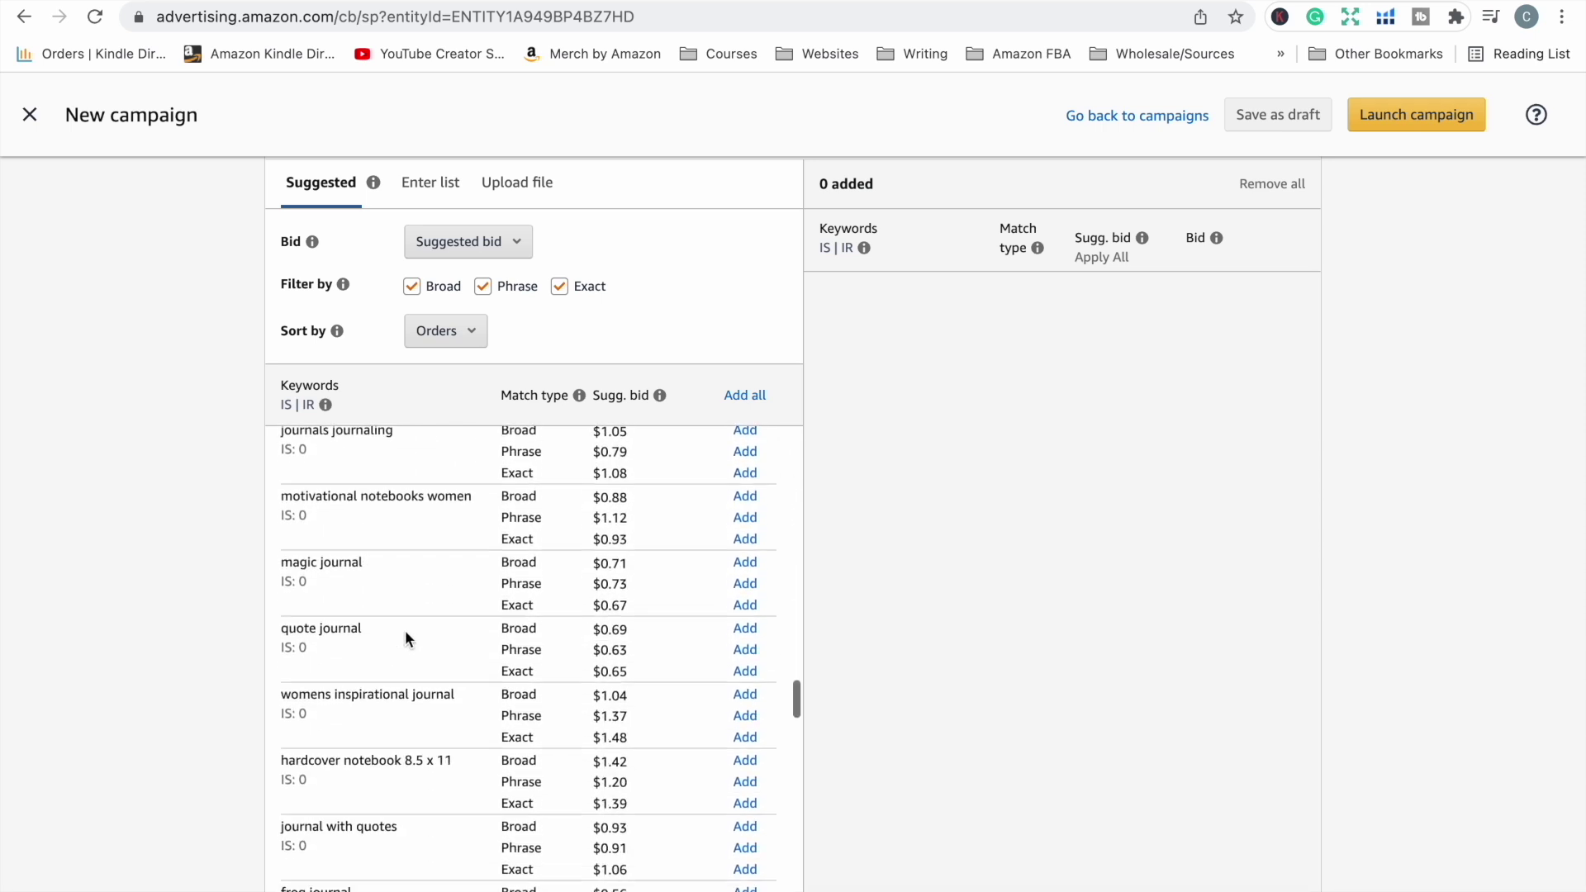
scroll(408, 516, "down", 9)
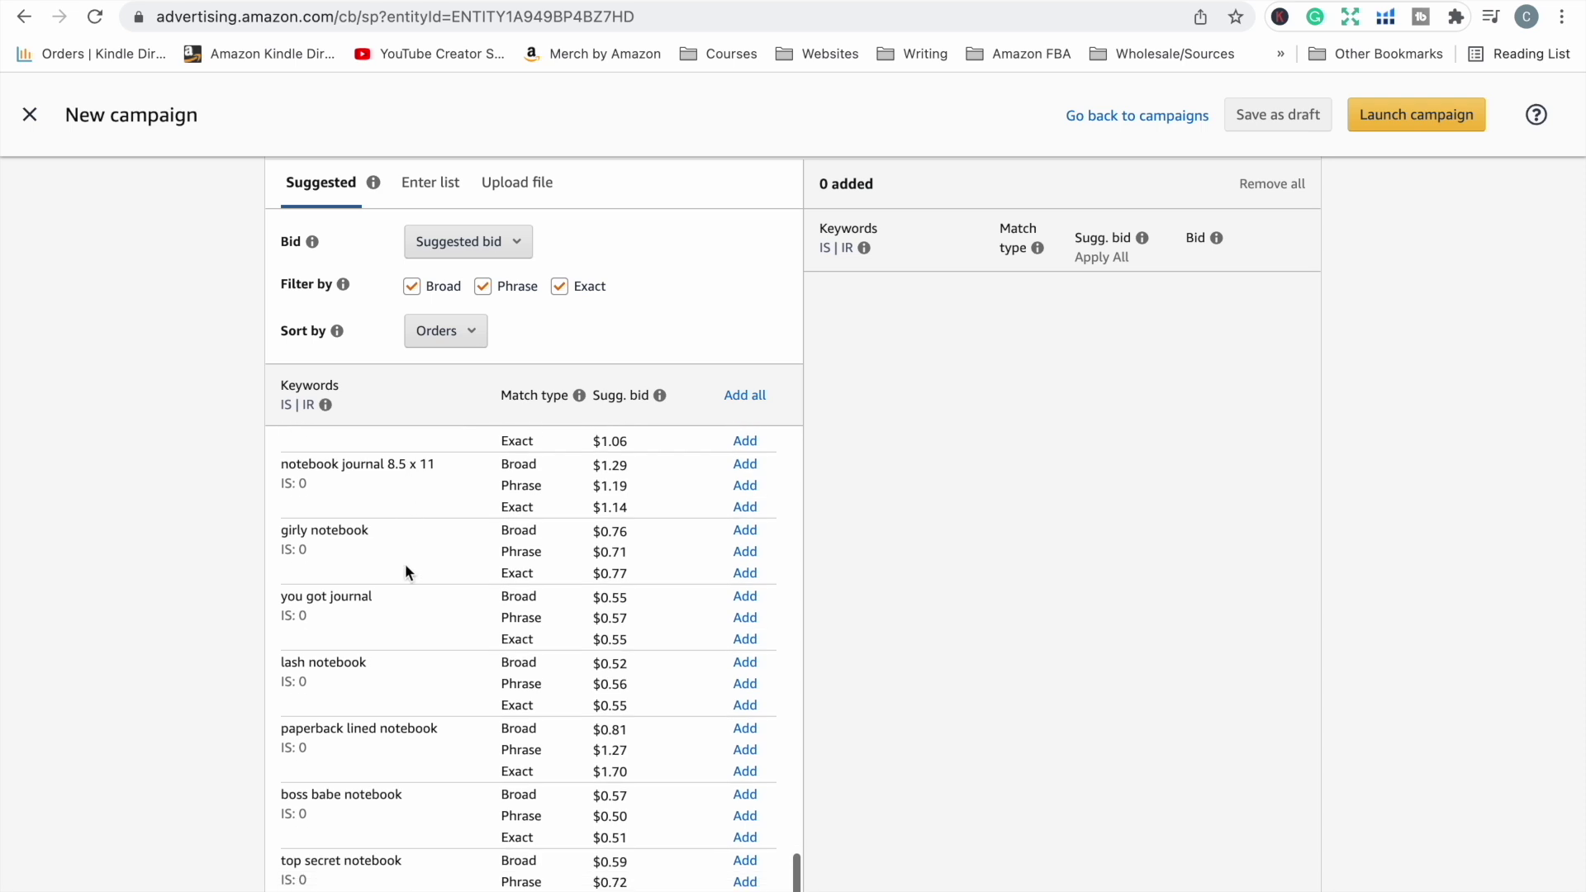
scroll(406, 571, "down", 7)
scroll(363, 716, "up", 3)
scroll(365, 719, "up", 5)
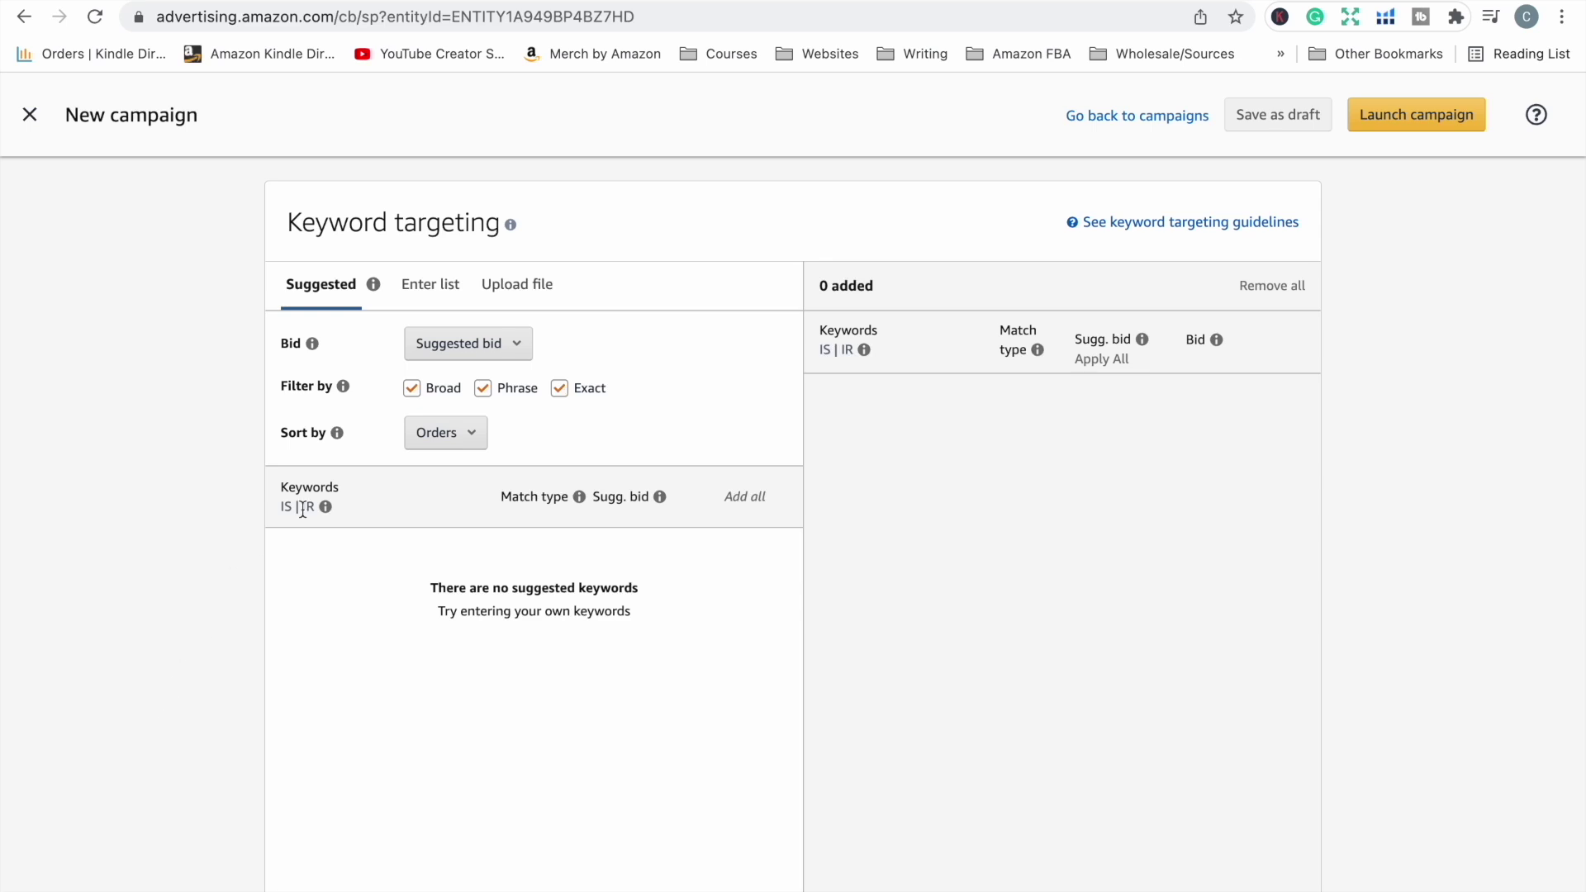
Switch keyword targeting to a manually entered list and look up shopper queries for "coloring"
left_click(437, 299)
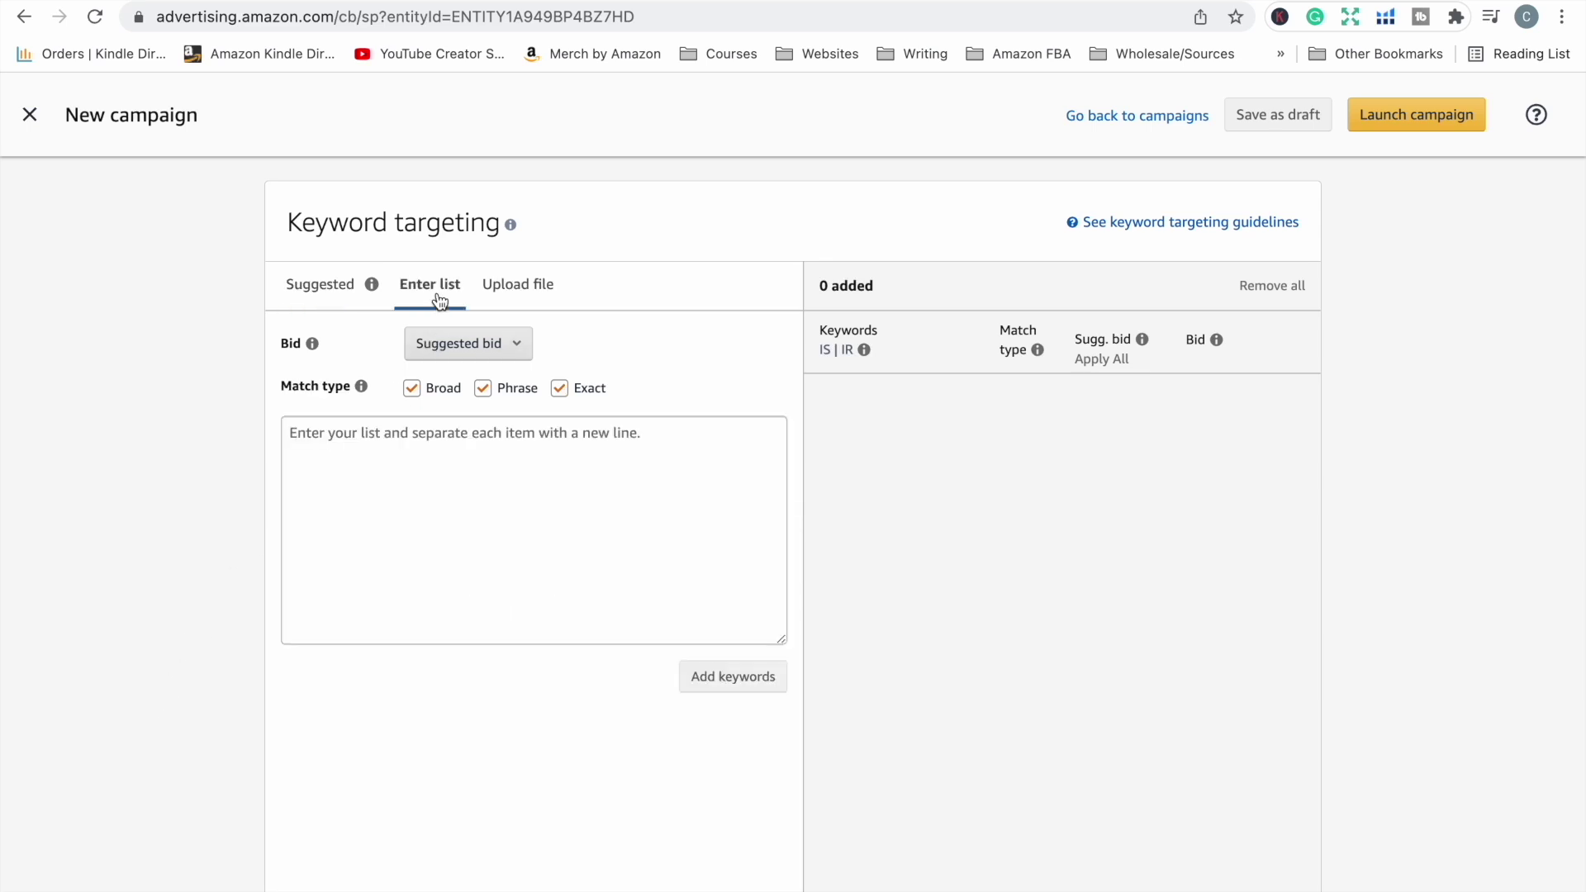
left_click(436, 462)
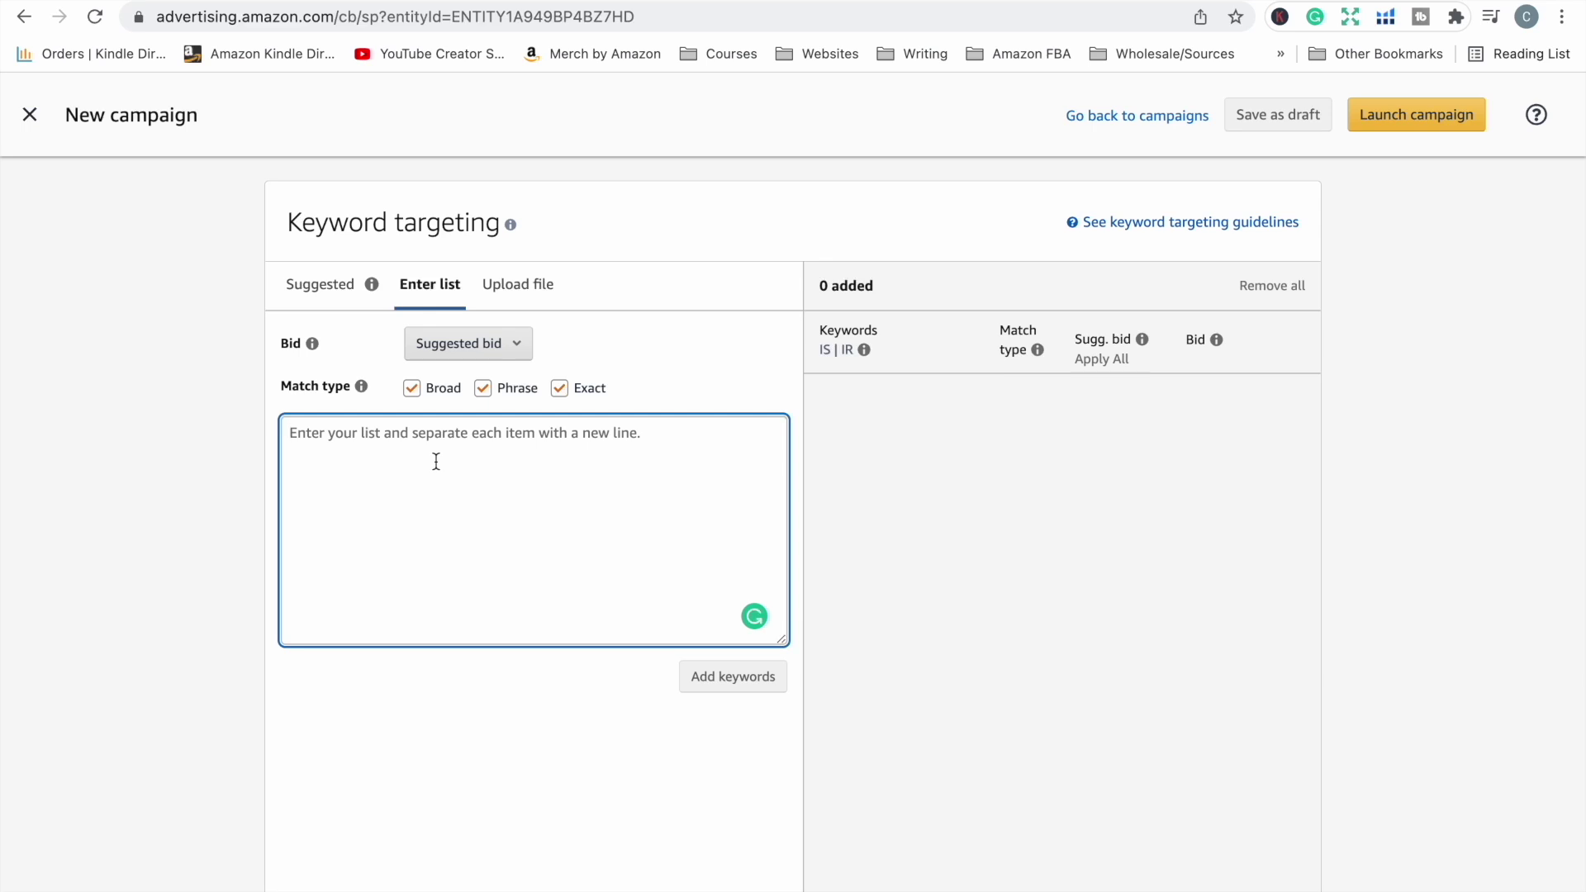
type("coloring")
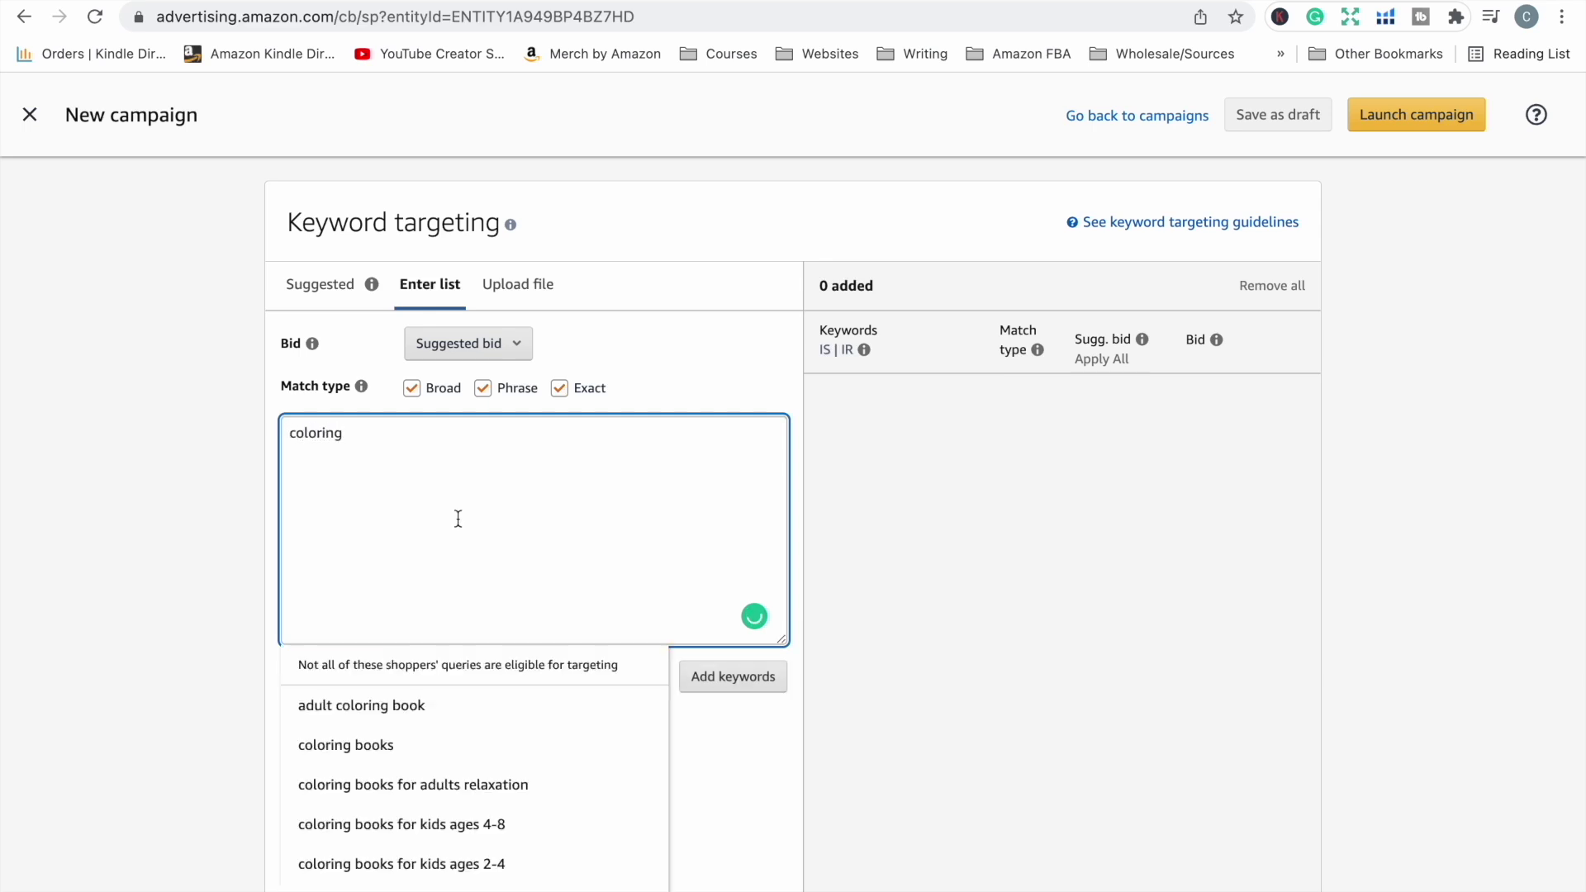
scroll(496, 706, "down", 3)
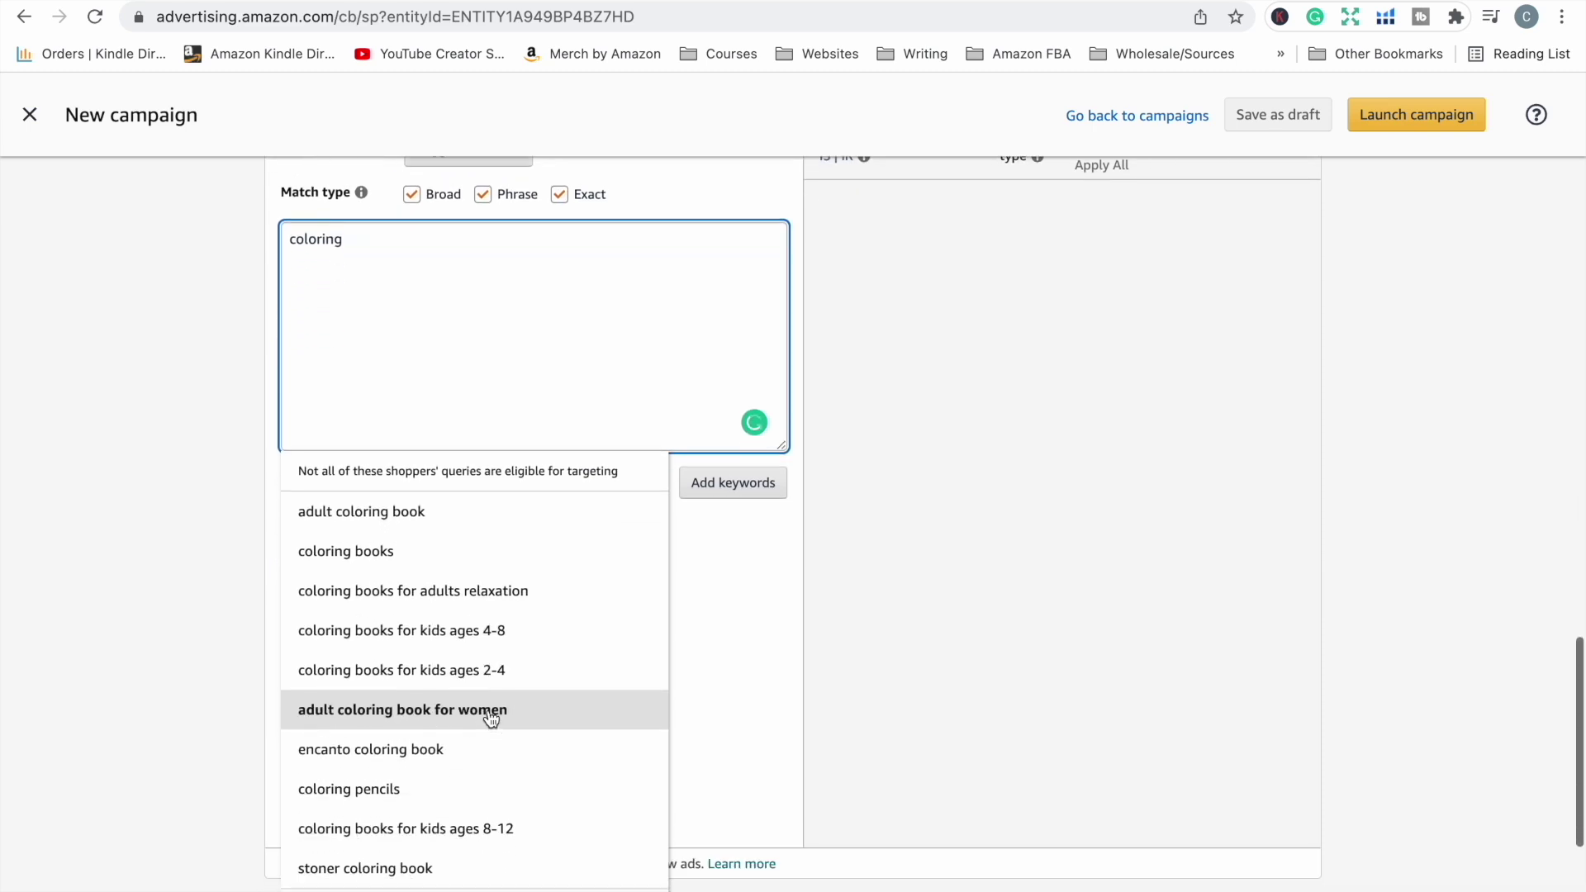
scroll(492, 718, "down", 1)
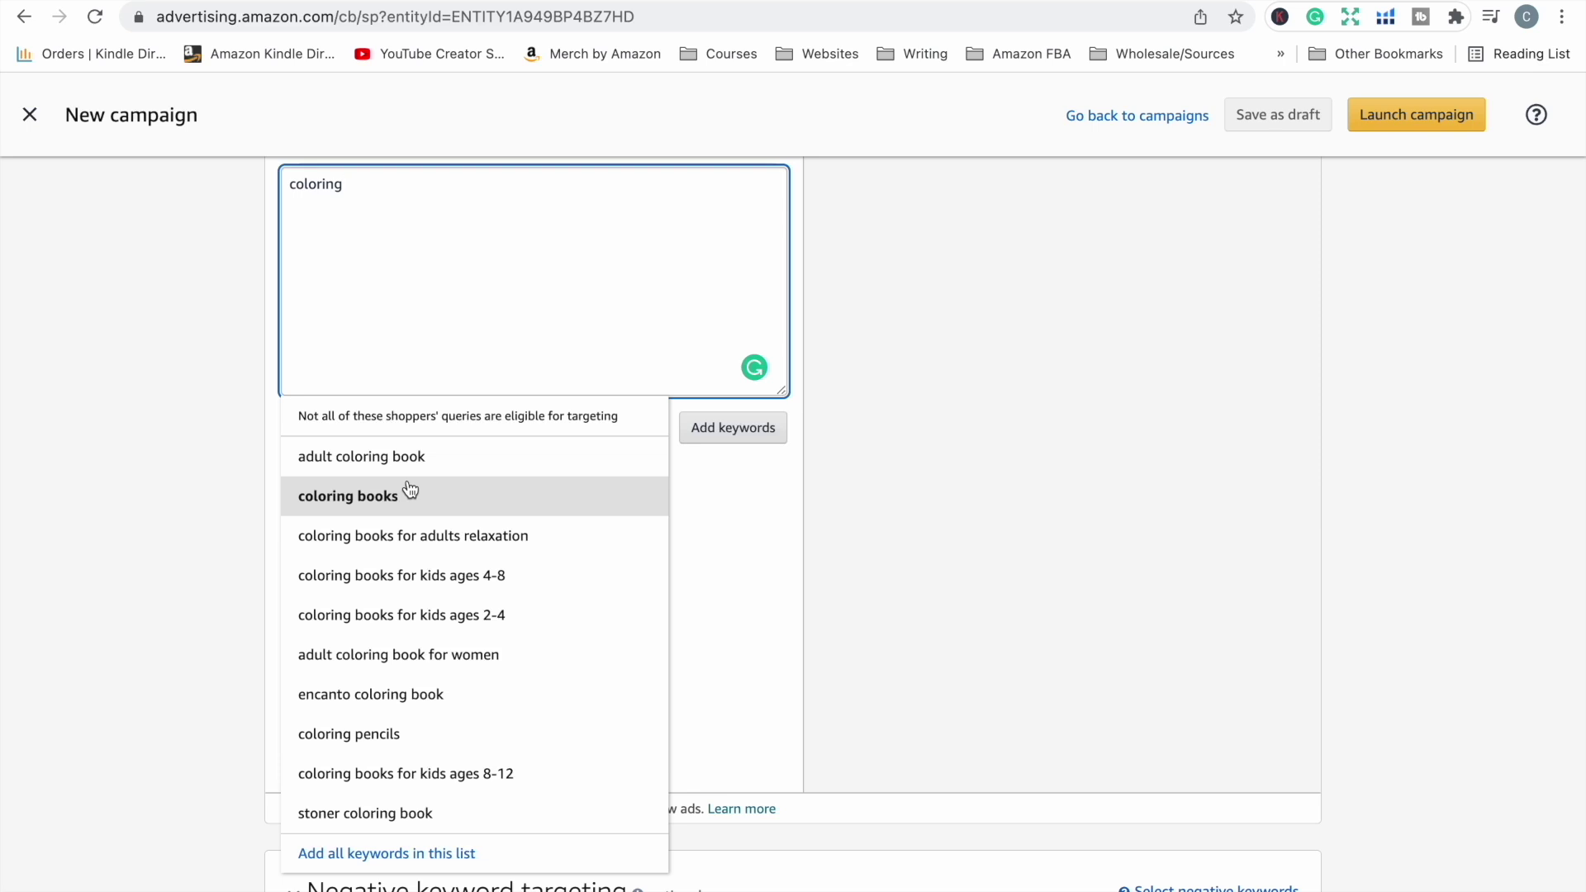
Extend the keyword to "coloring book" and examine the queries suggested with the letters "a", "b" and "c" appended in turn
type("boo")
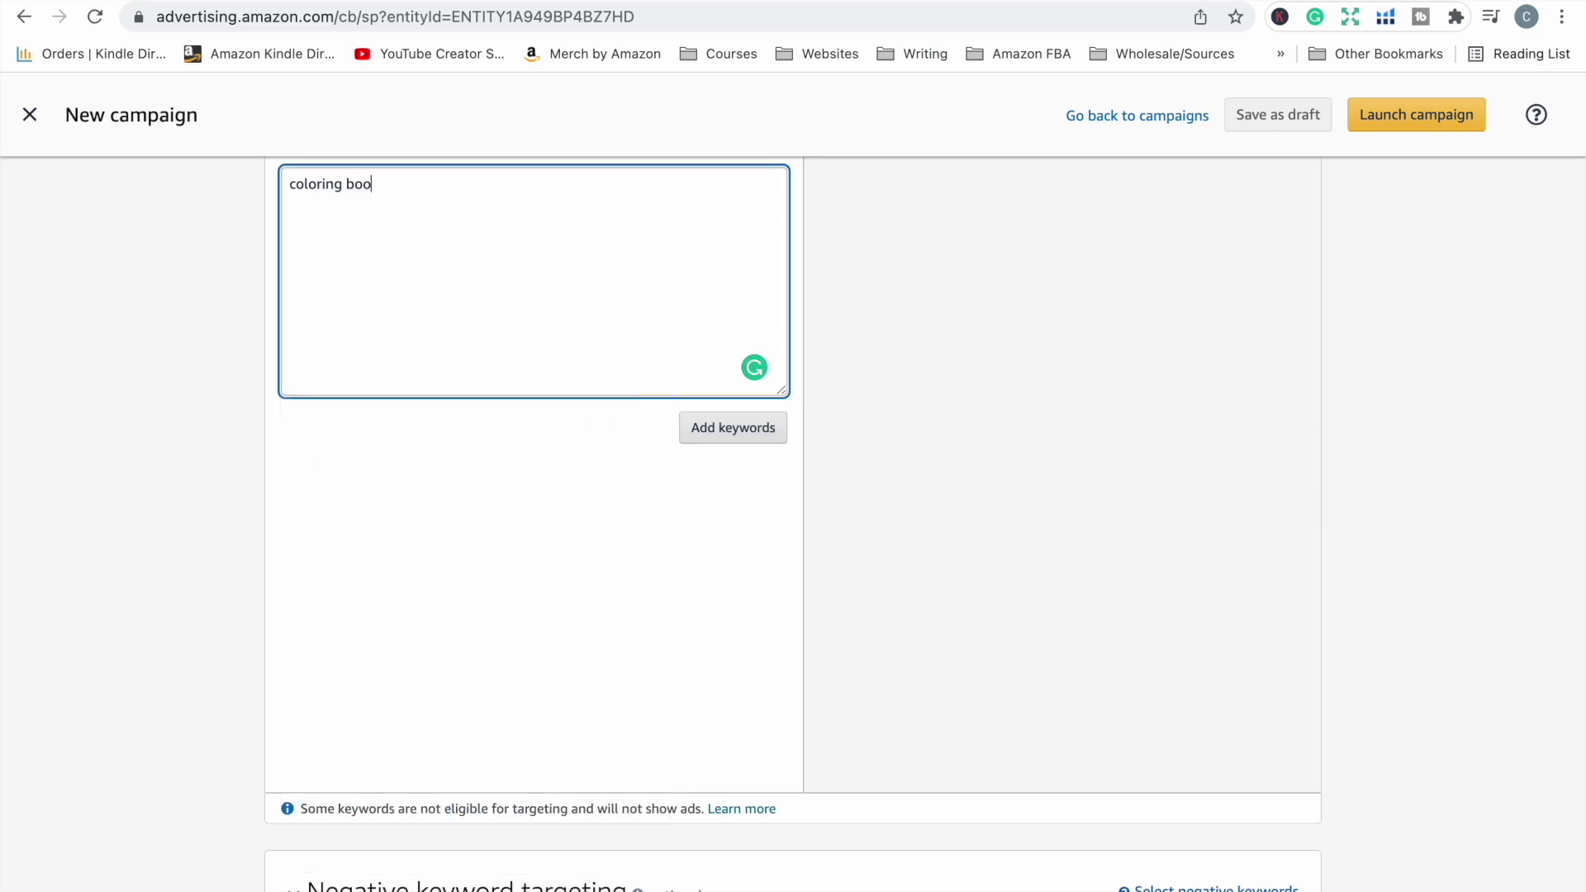
type("k a")
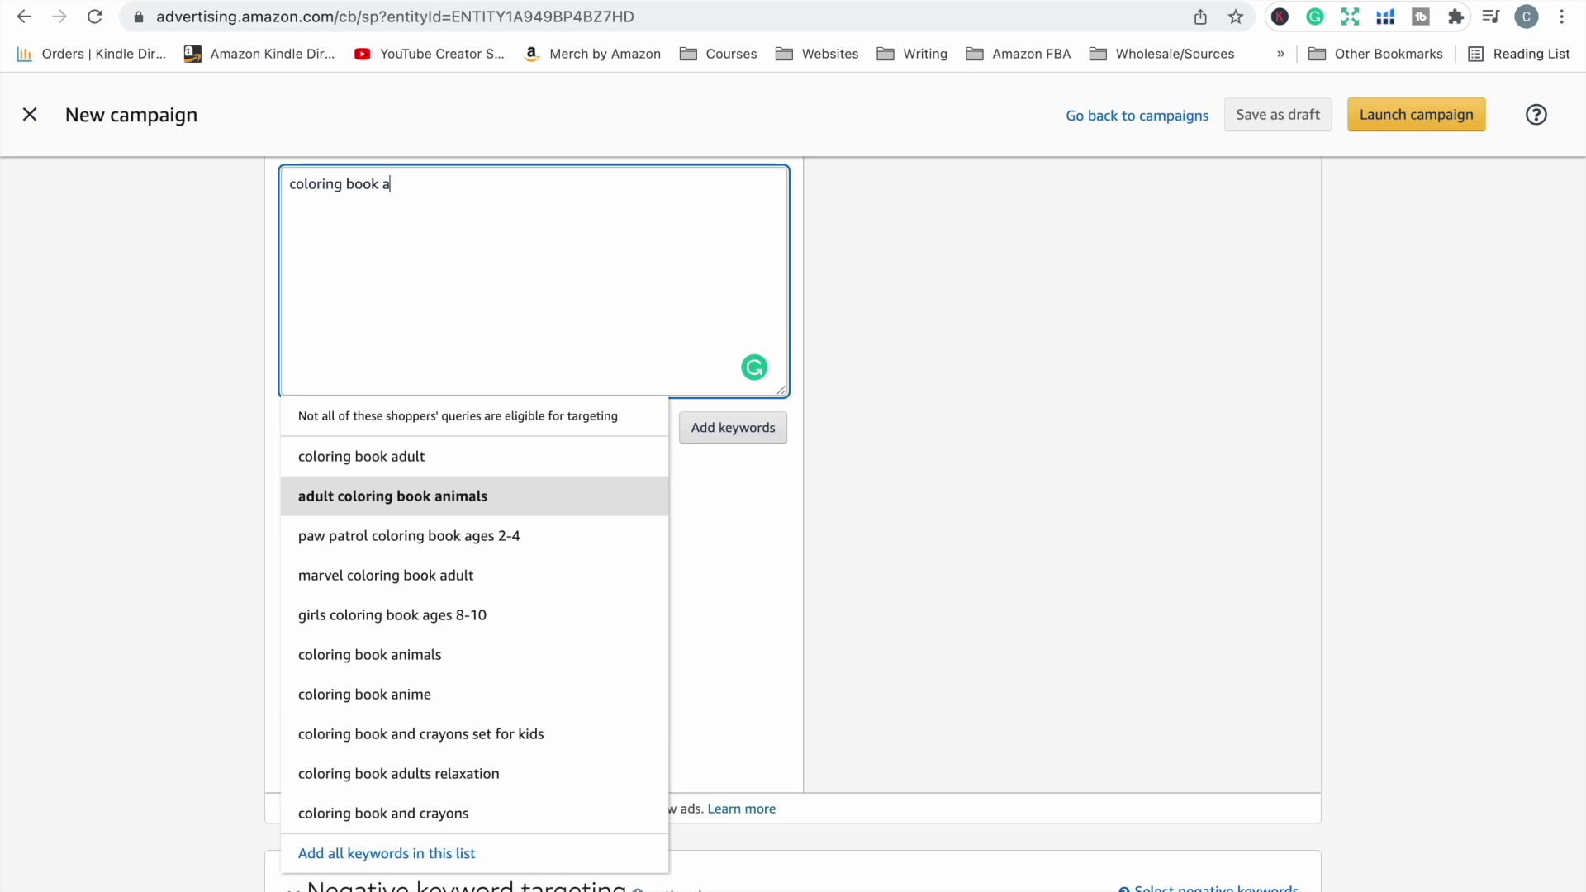
key("BackSpace")
type("b")
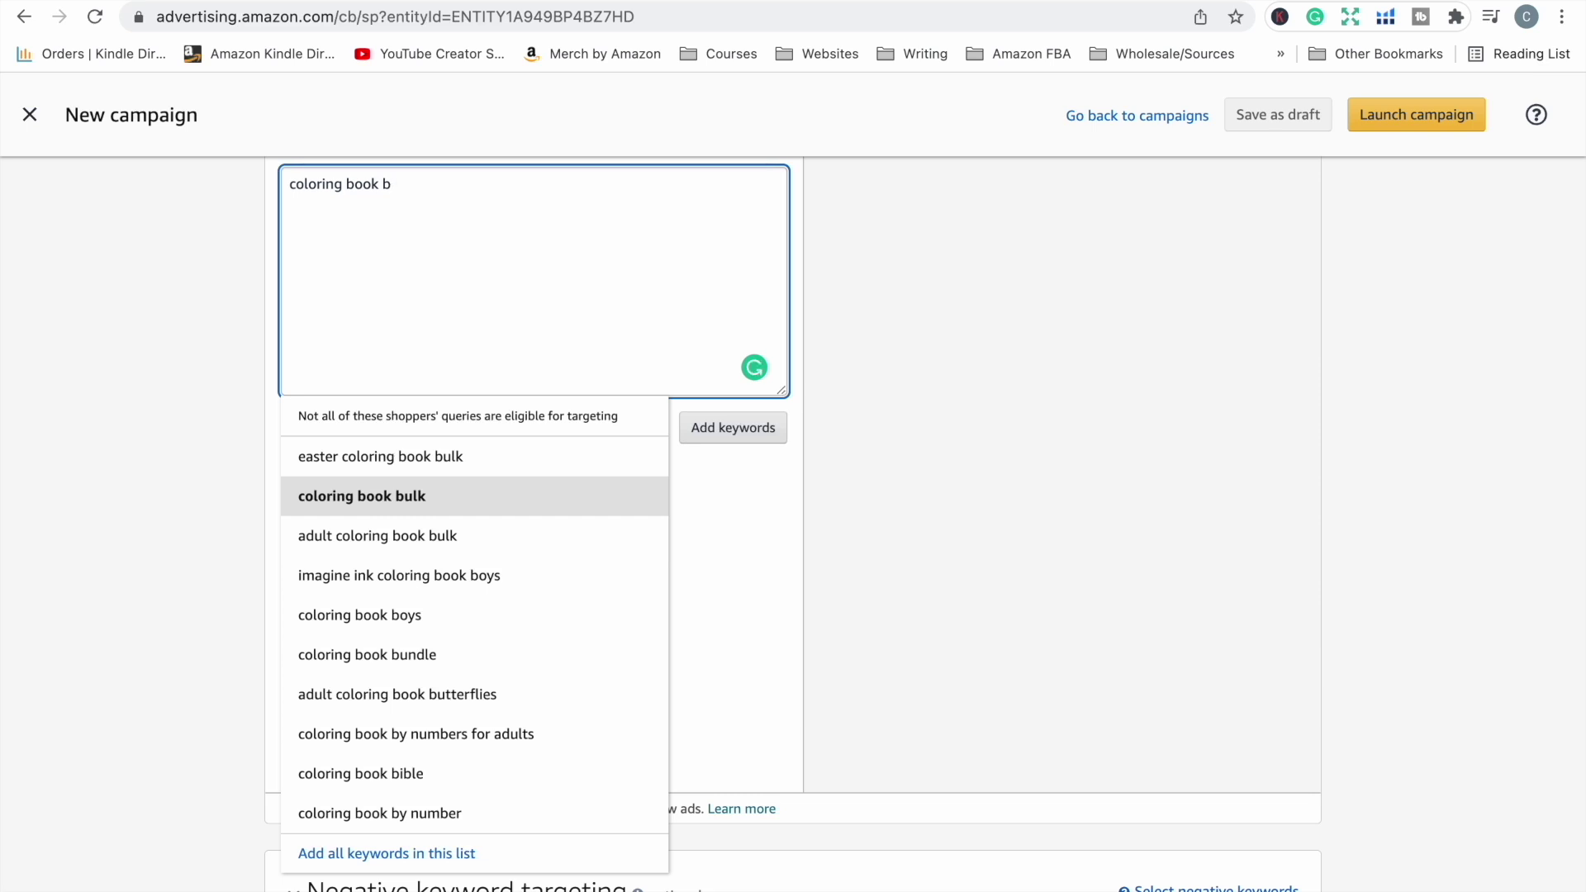
key("BackSpace")
type("c")
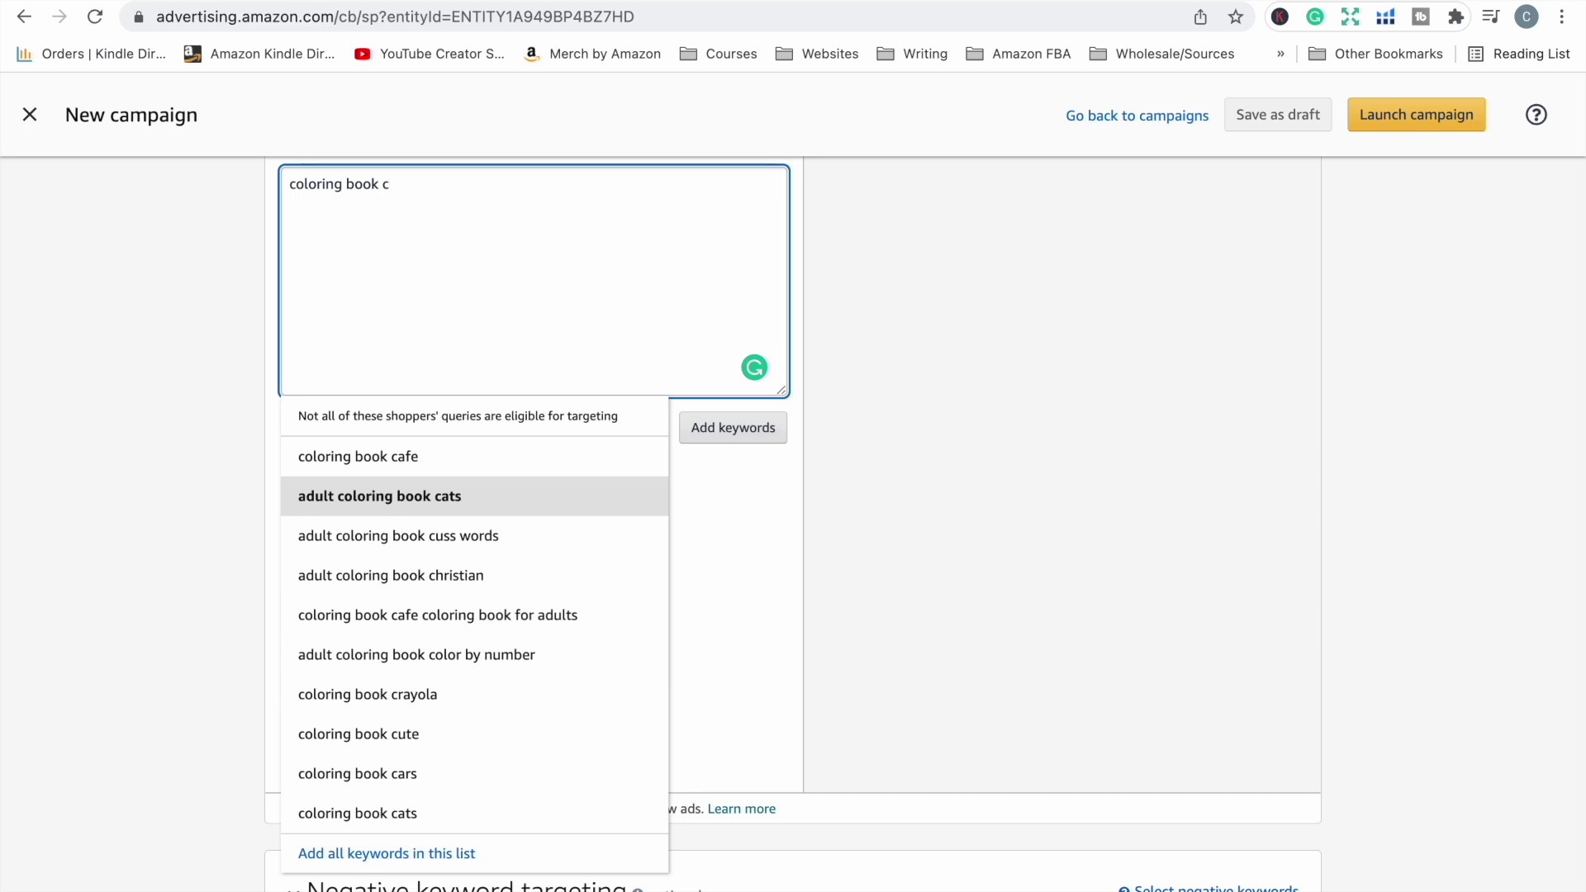
Look up the suggested queries for "coloring book d" and narrow them to "coloring book dinosaur"
key("BackSpace")
type("d")
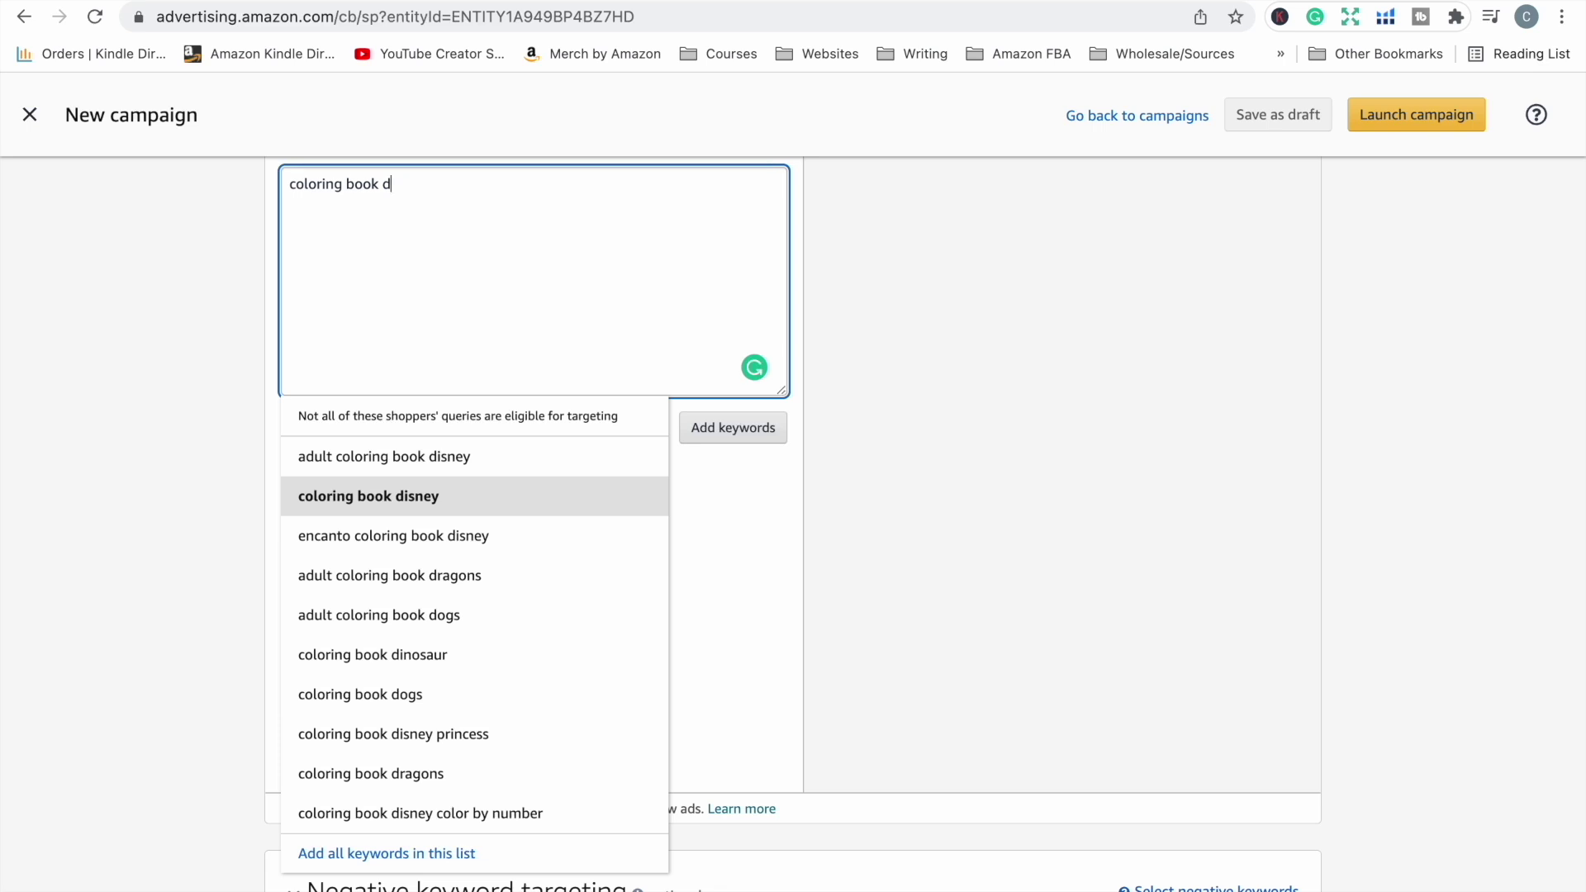
type("inosaur")
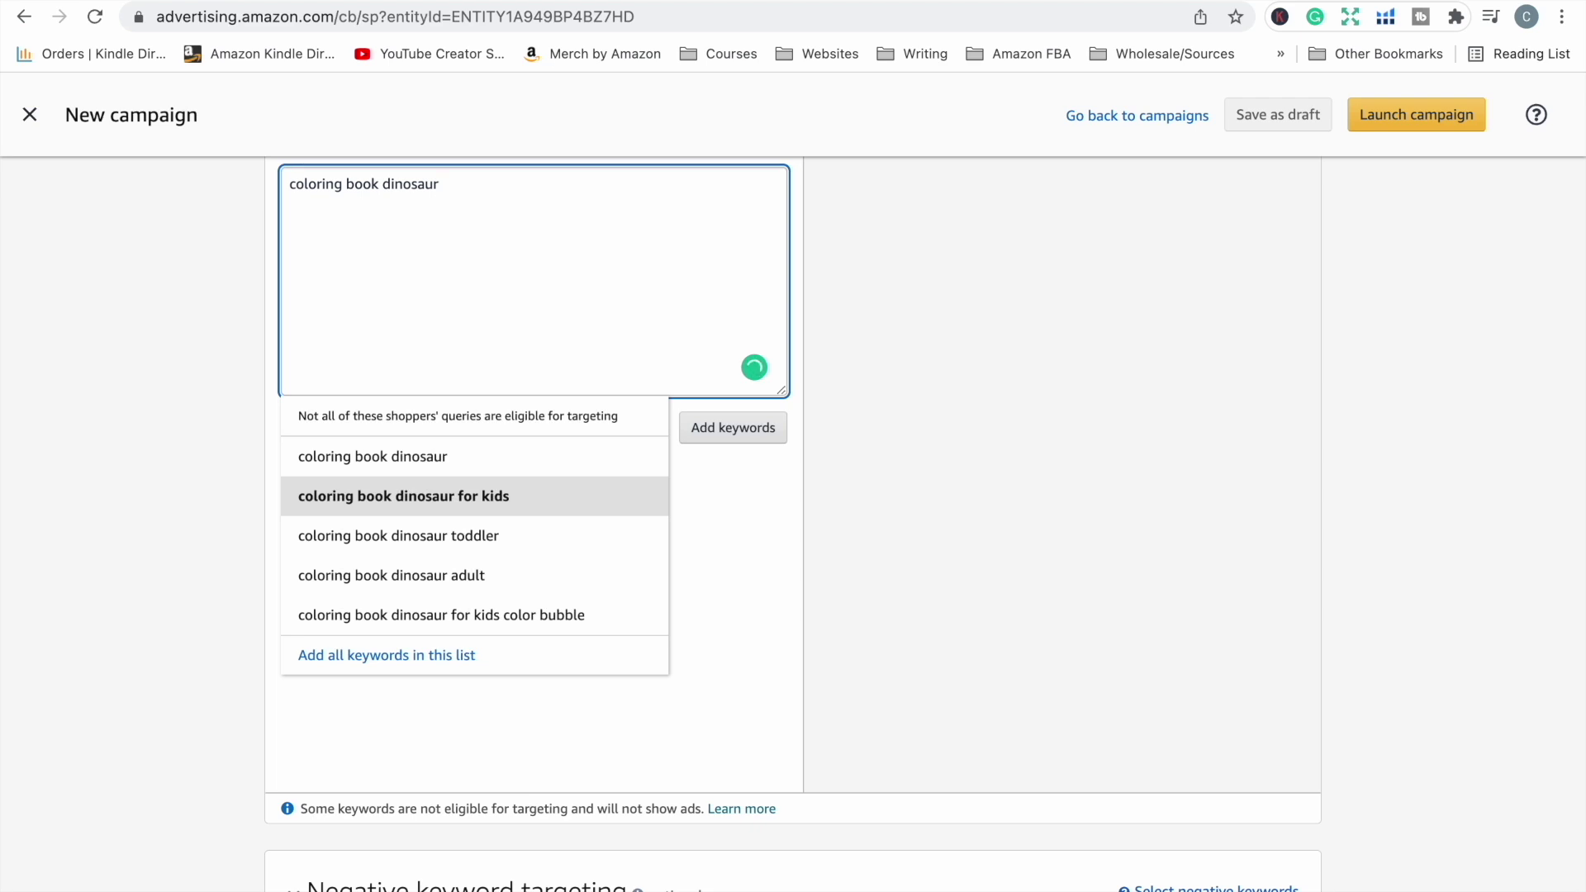
Replace "dinosaur" with "flowers" and examine the suggested queries for "coloring book flowers"
key("BackSpace")
key("BackSpace")
key("BackSpace")
key("BackSpace")
key("BackSpace")
key("BackSpace")
key("BackSpace")
key("BackSpace")
type("fl")
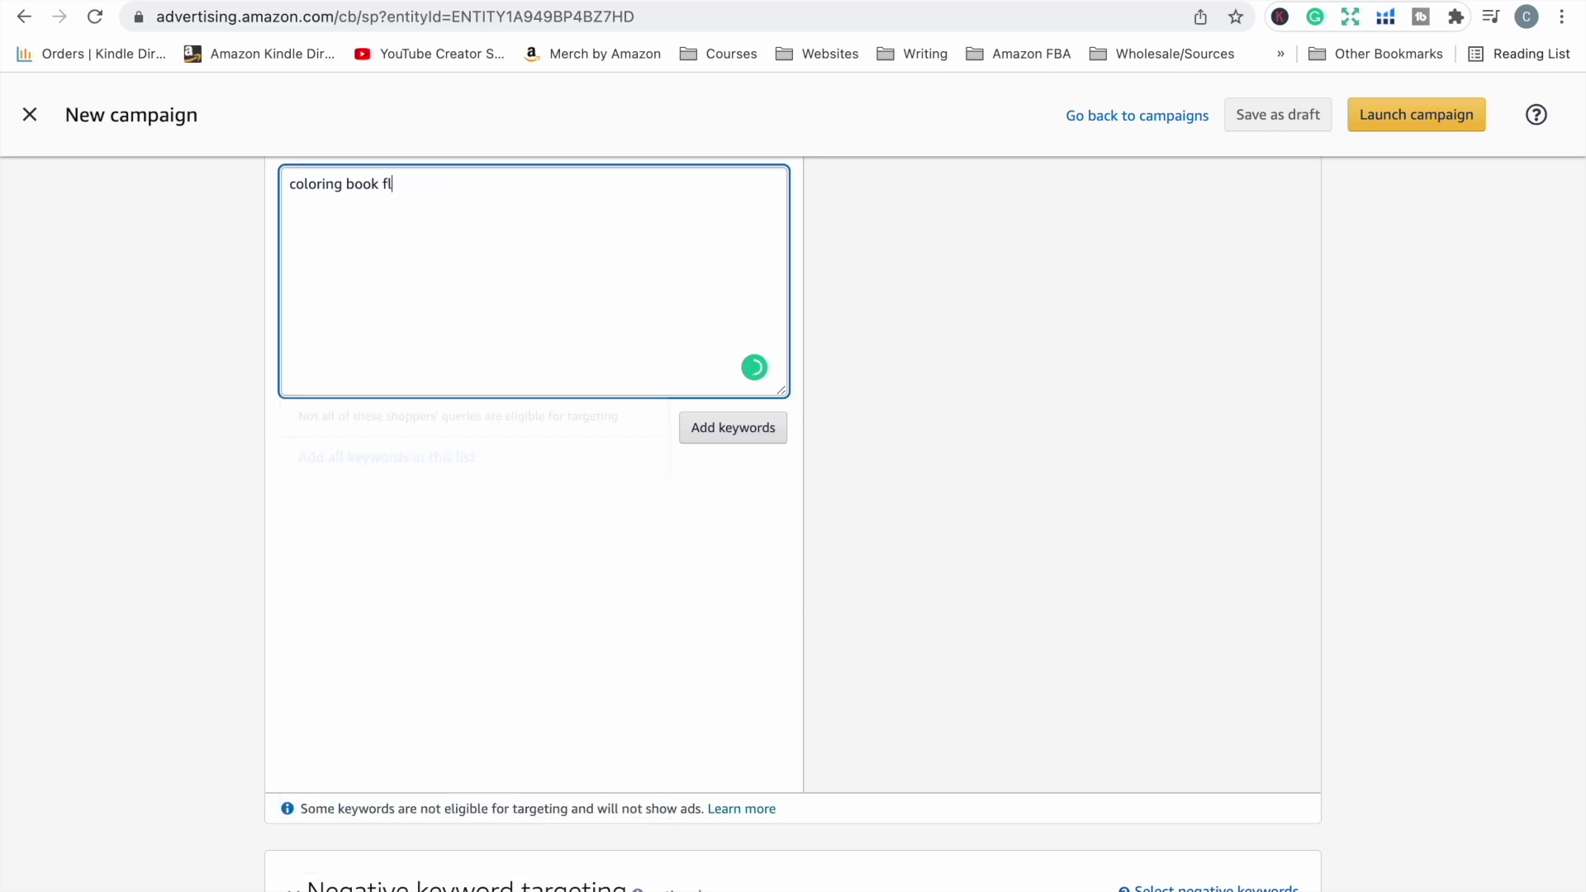
type("owers")
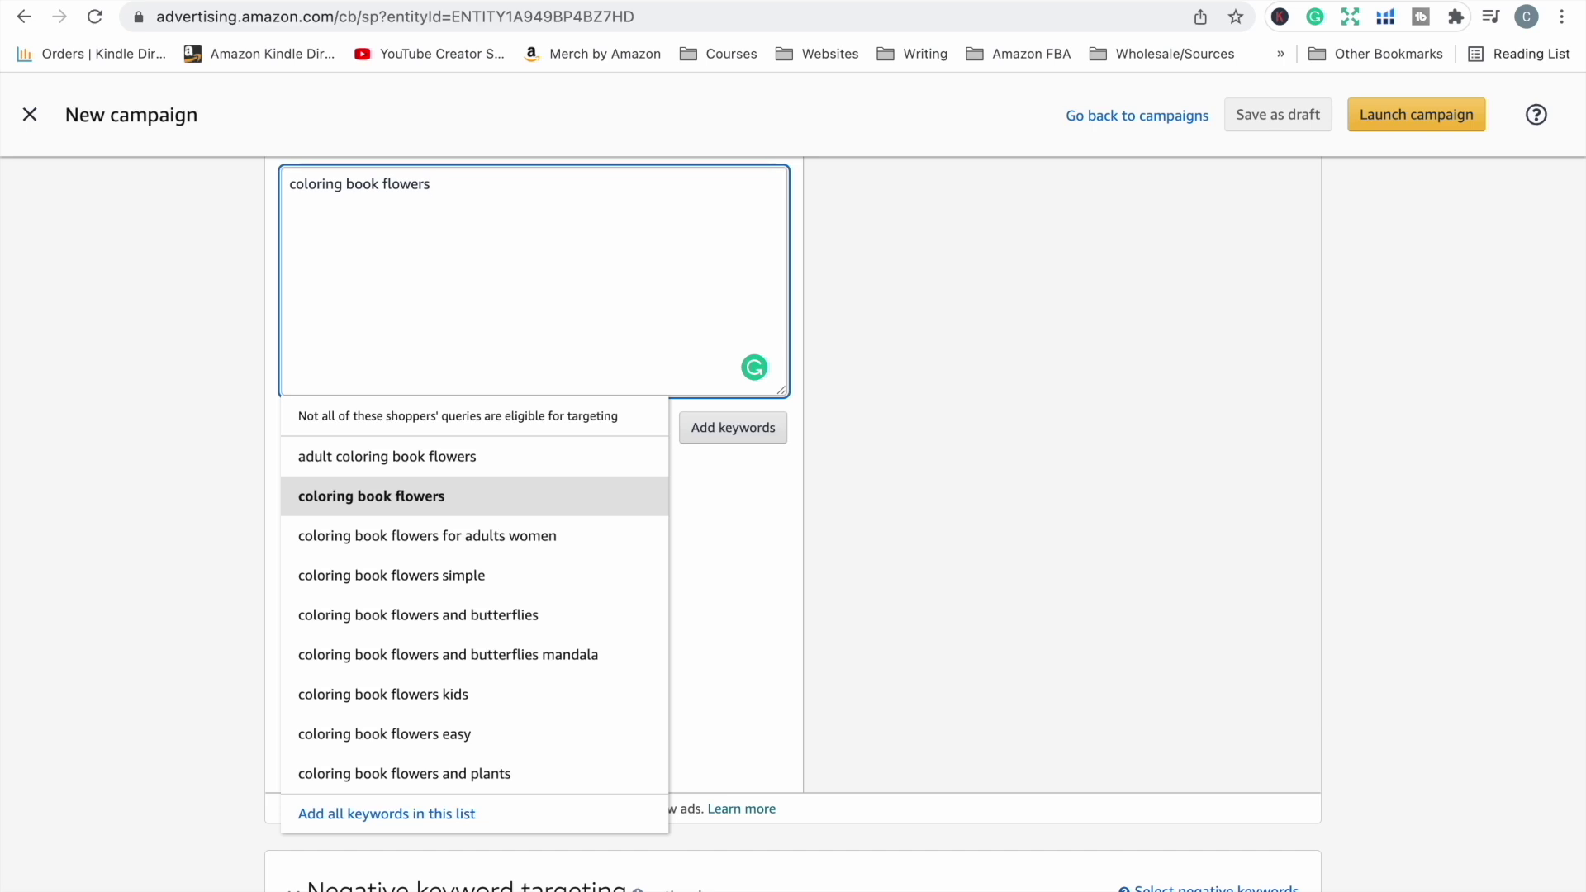
Look up the suggested queries for "coloring book animals", also trying the phrase with "for" appended and removed again
key("BackSpace")
key("BackSpace")
key("BackSpace")
key("BackSpace")
key("BackSpace")
key("BackSpace")
key("BackSpace")
type("animals")
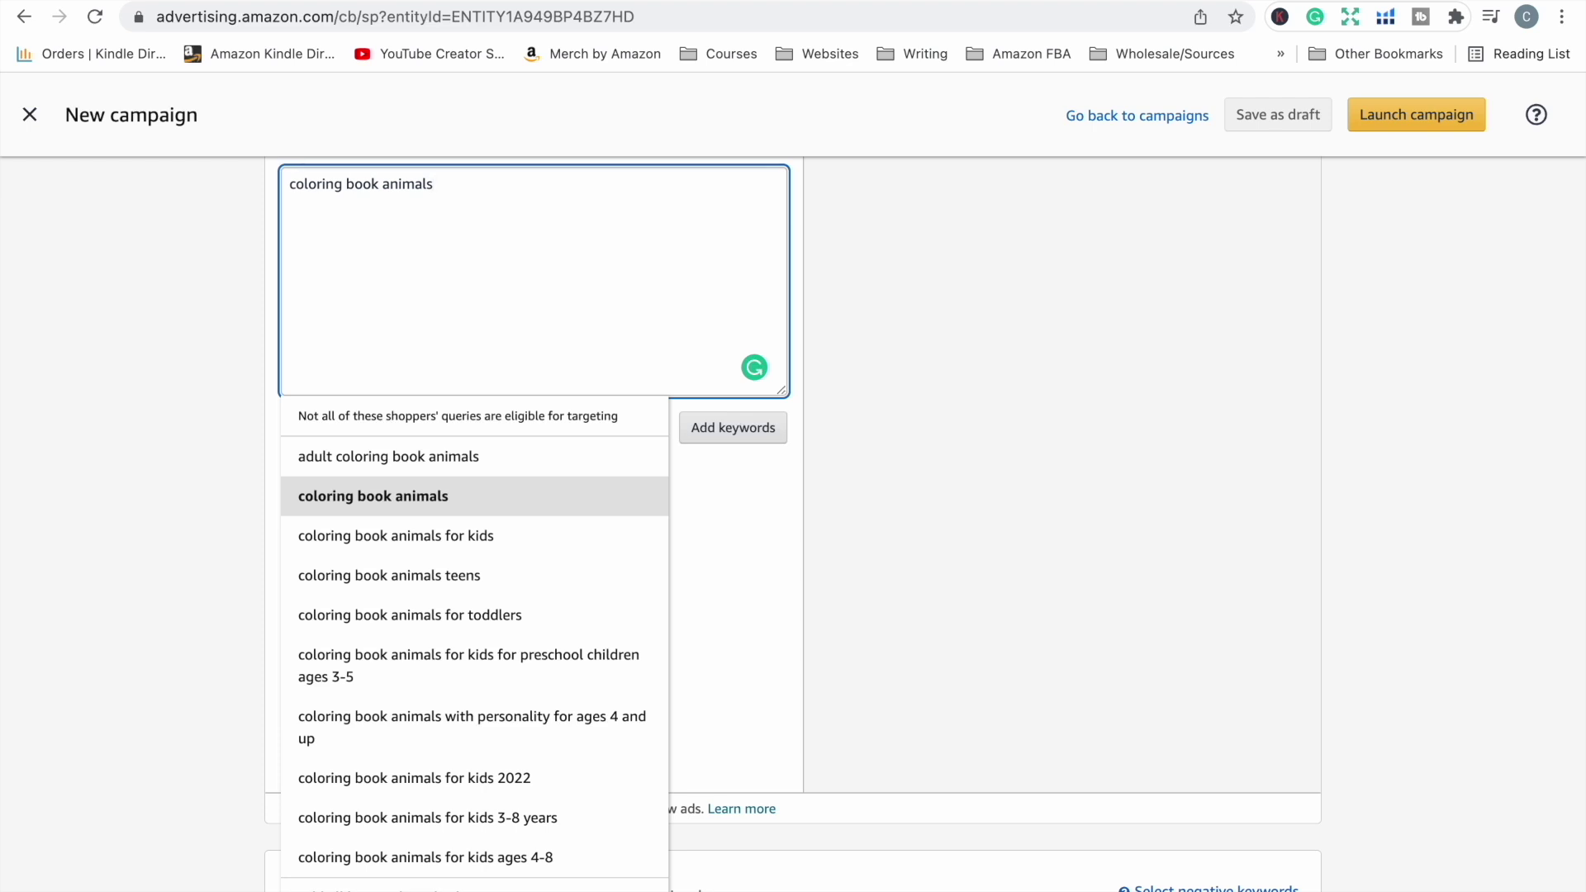
type("for")
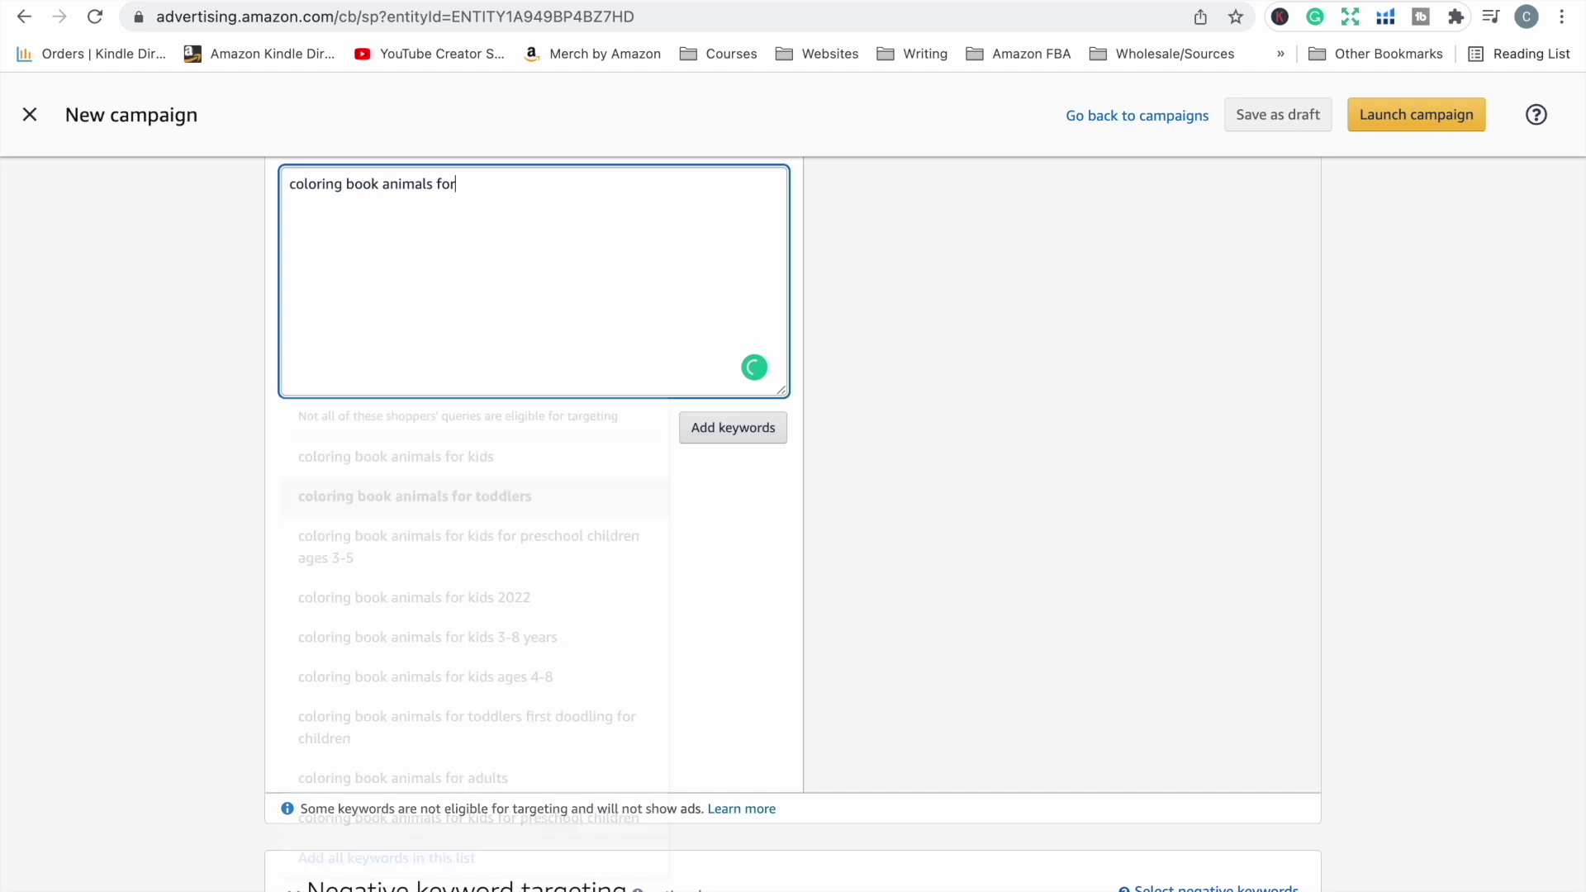
key("BackSpace")
key("BackSpace")
key("BackSpace")
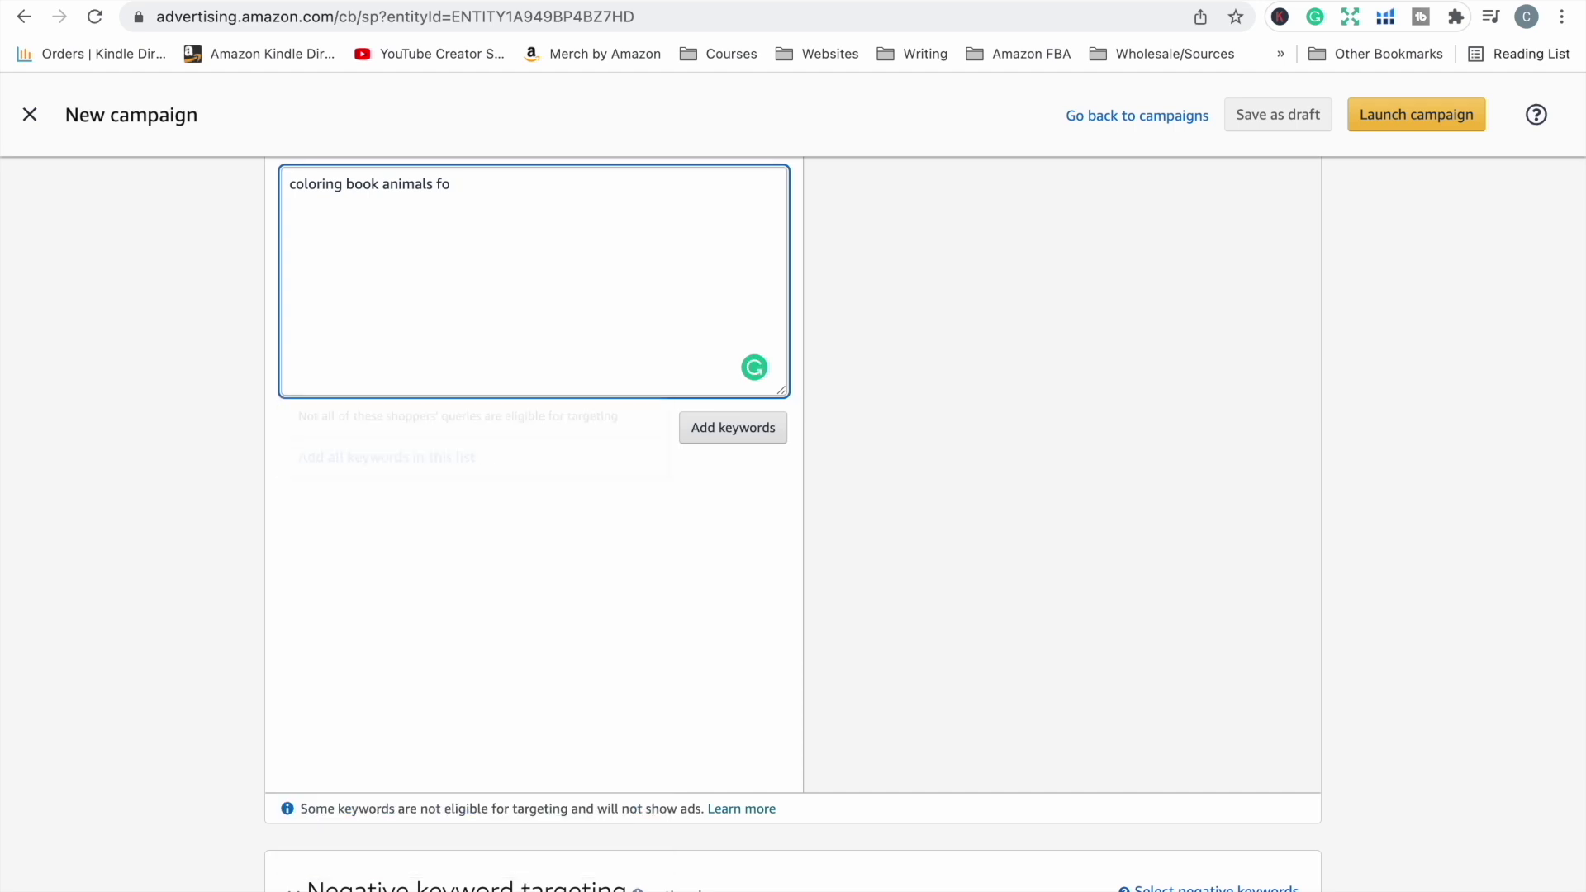
key("BackSpace")
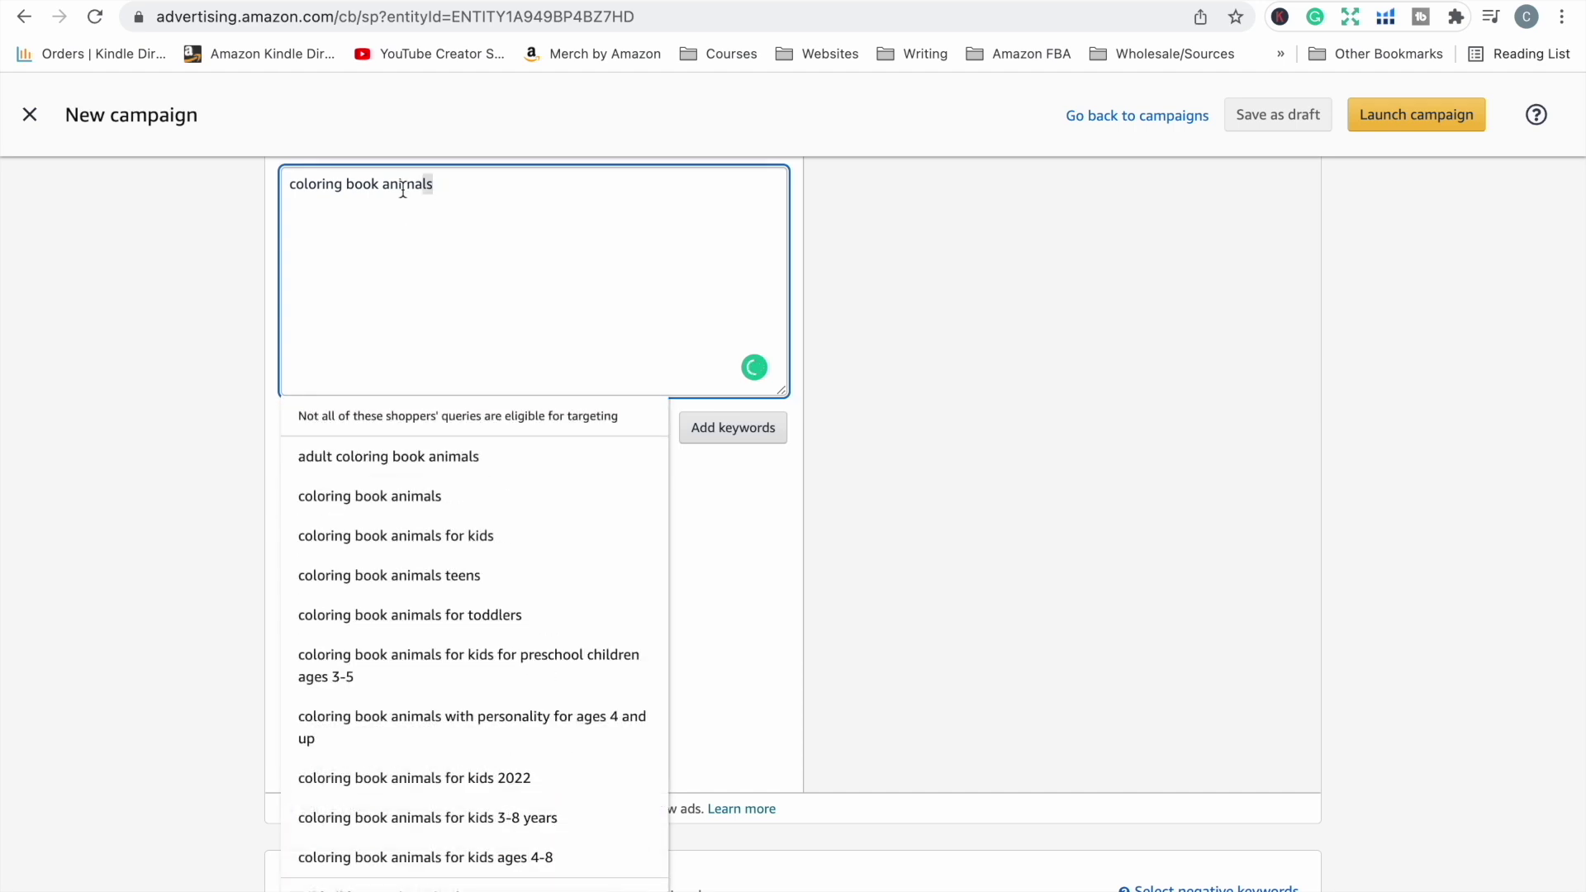
Replace the keyword text with "notebook" and examine the suggested queries for "notebook" and "notebook a"
left_click_drag(428, 184, 228, 180)
type("notebook")
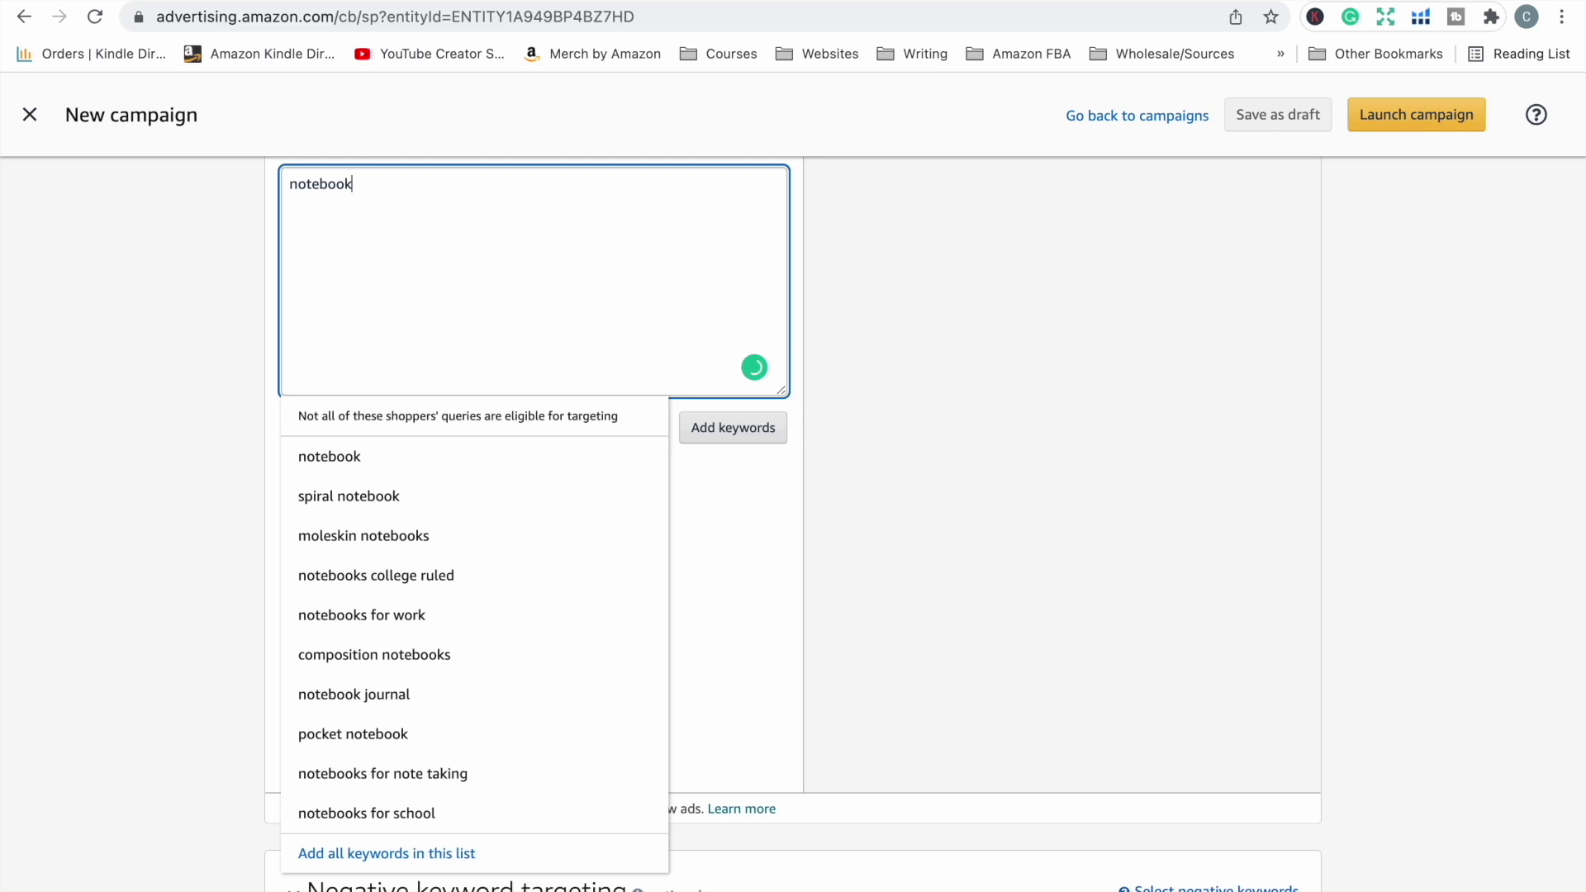
type("a")
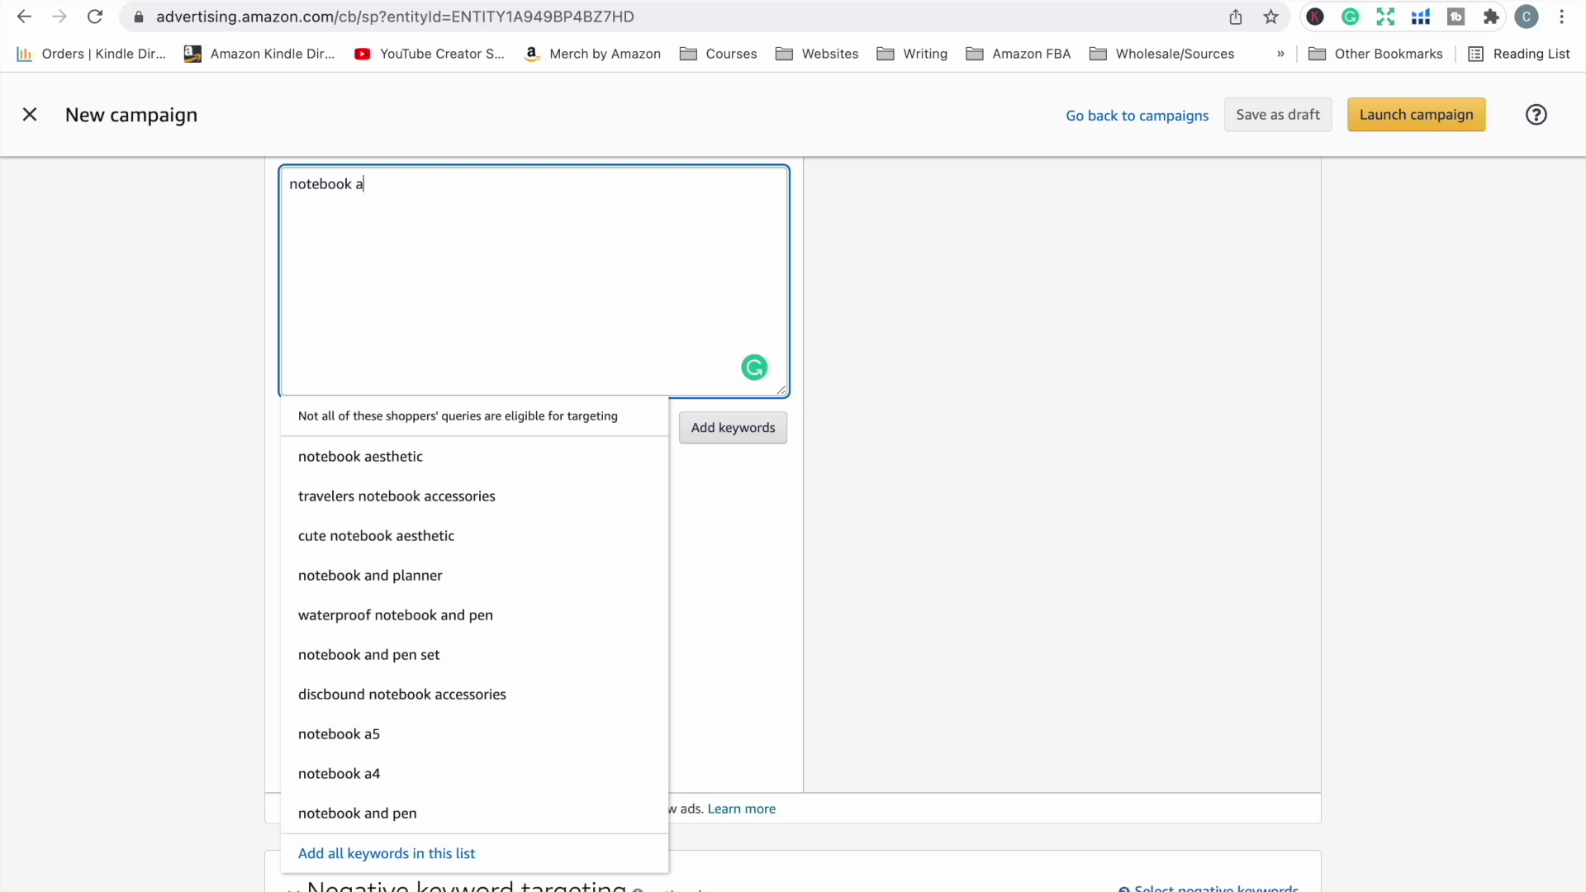
Examine the suggested queries for "notebook b", "notebook c", "notebook d" and "notebook e" in turn
key("BackSpace")
type("b")
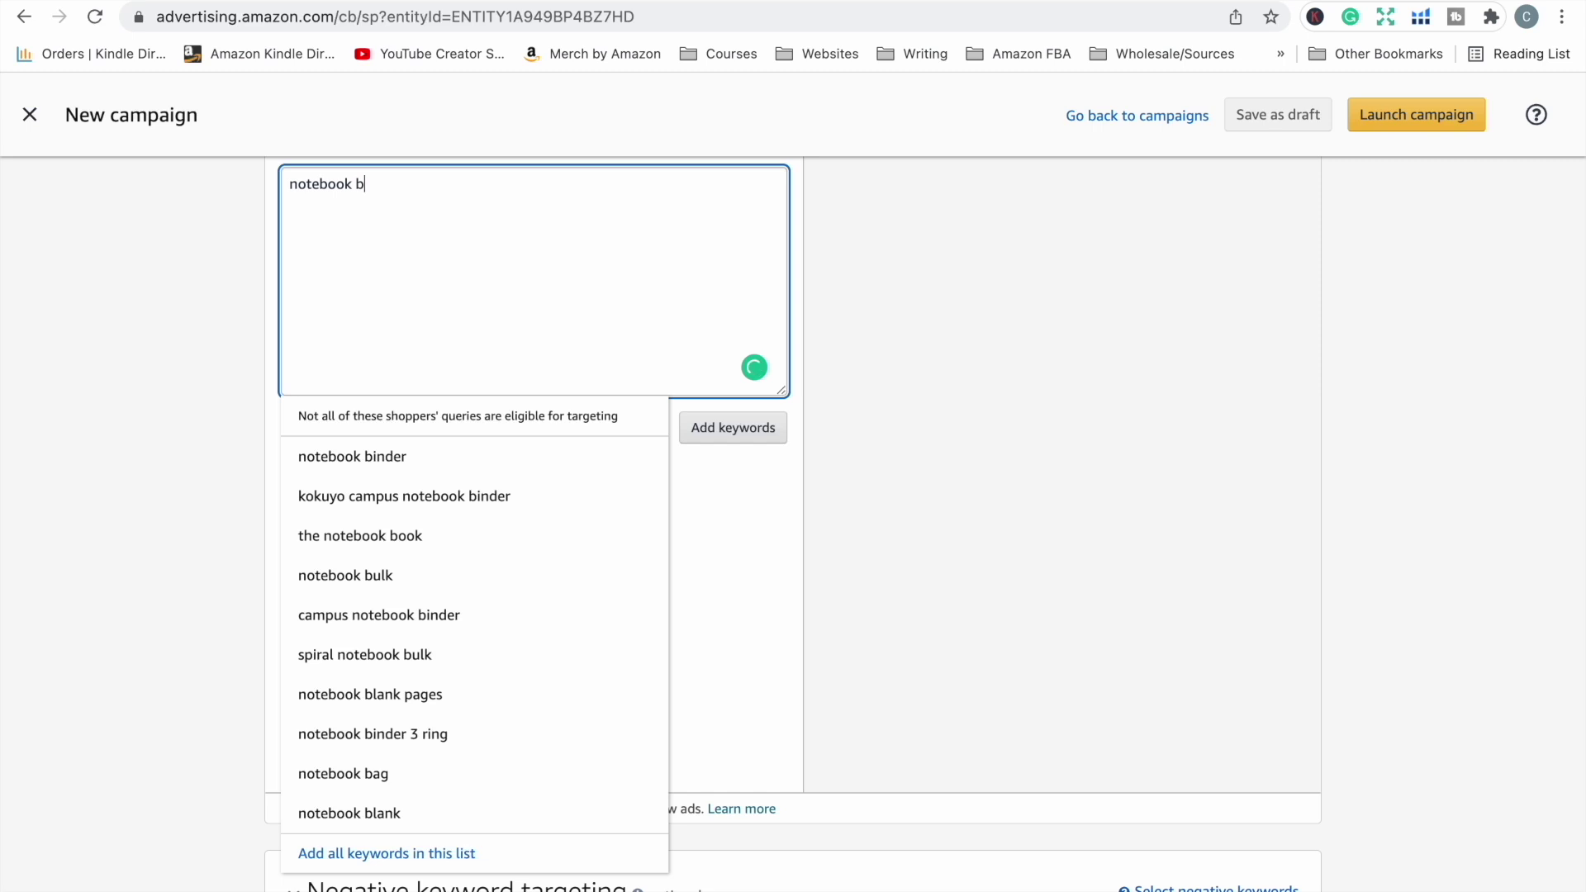
key("BackSpace")
type("c")
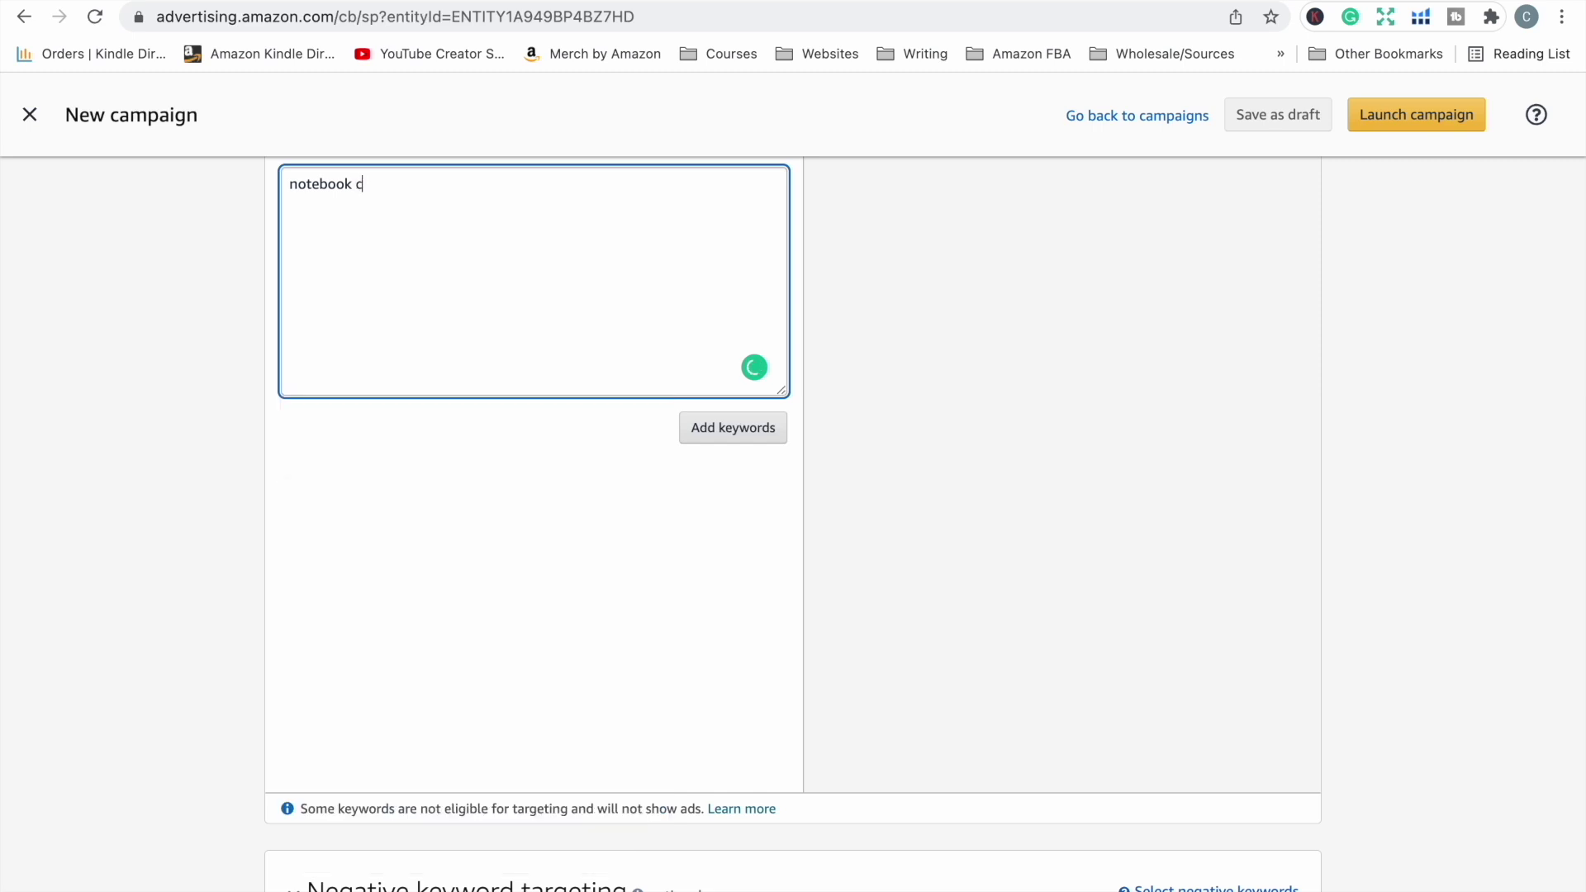
key("BackSpace")
type("d")
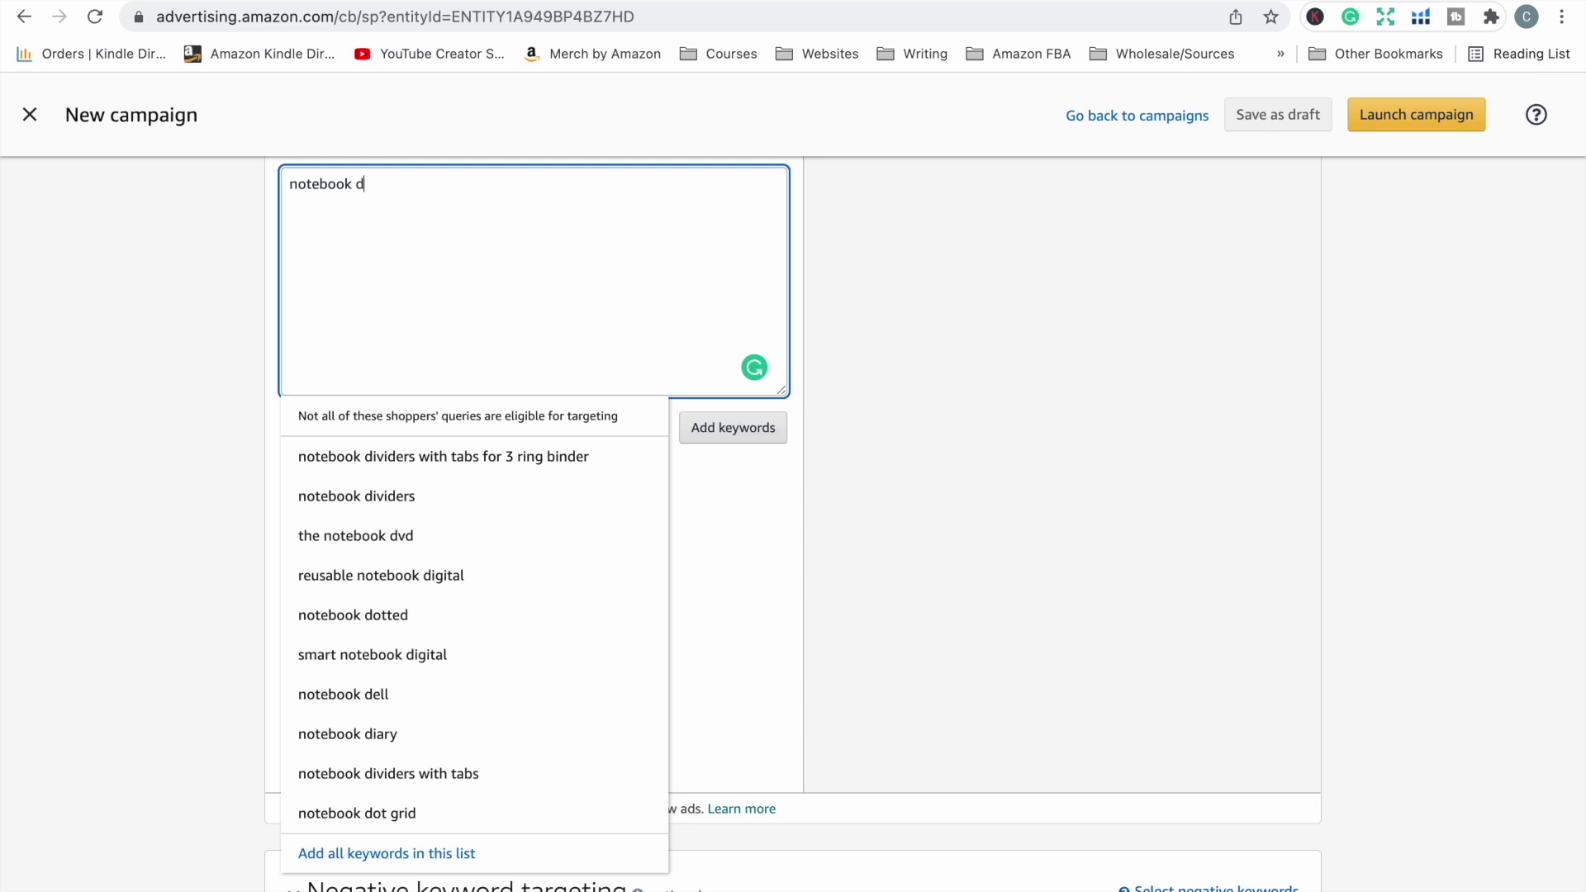
key("BackSpace")
type("e")
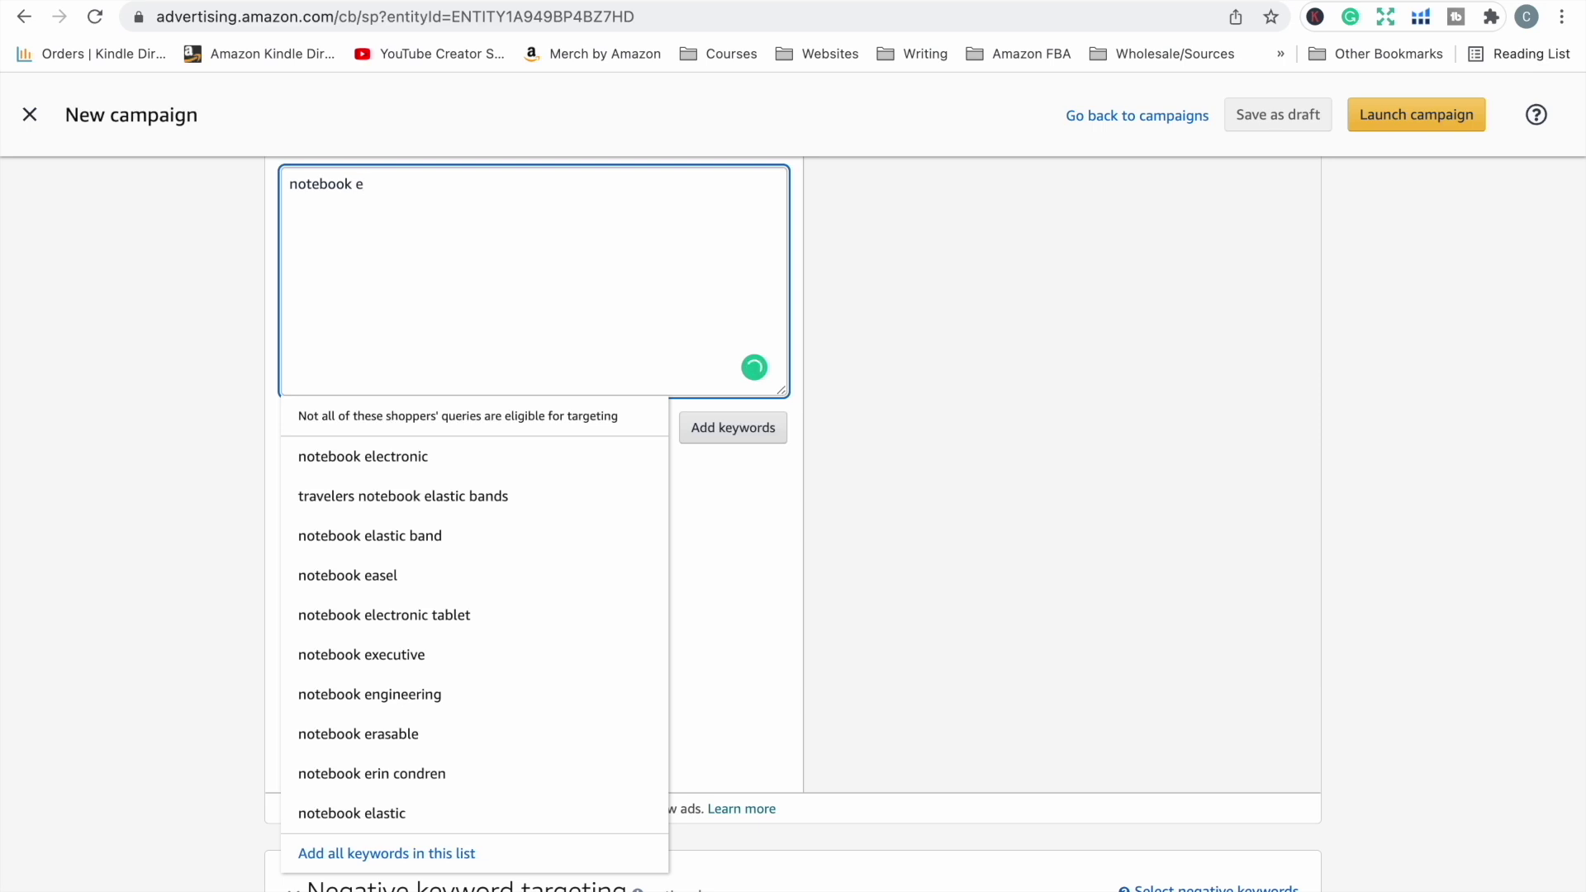
Look up the suggested queries for "notebook f" and "notebook for", then change the phrase to "notebook funny" and examine its suggestions
key("BackSpace")
type("f")
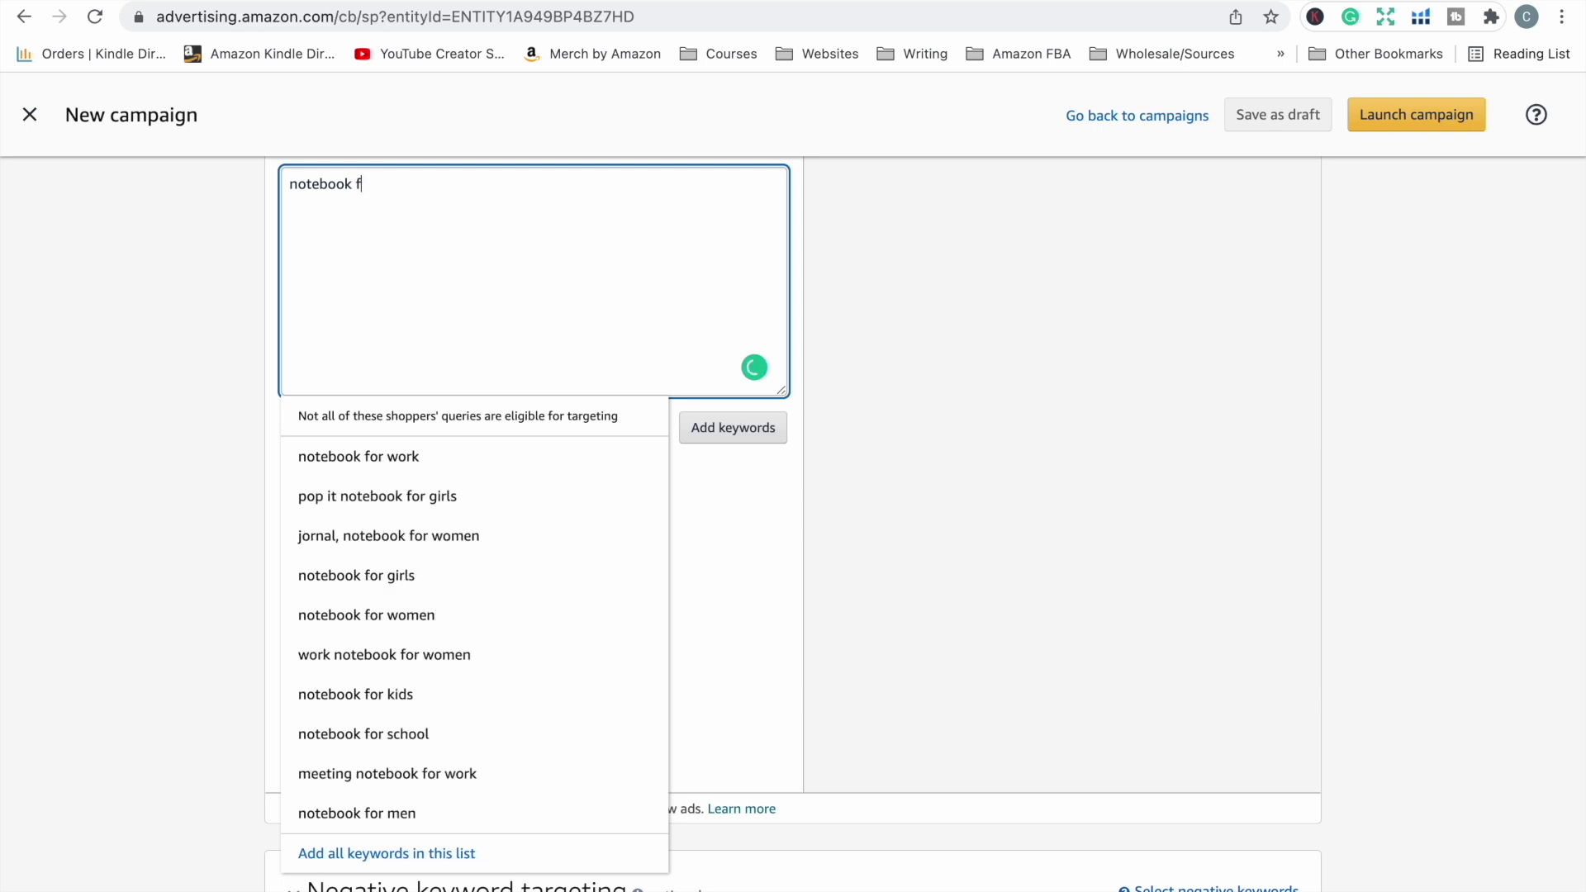
type("or")
key("BackSpace")
key("BackSpace")
type("unny")
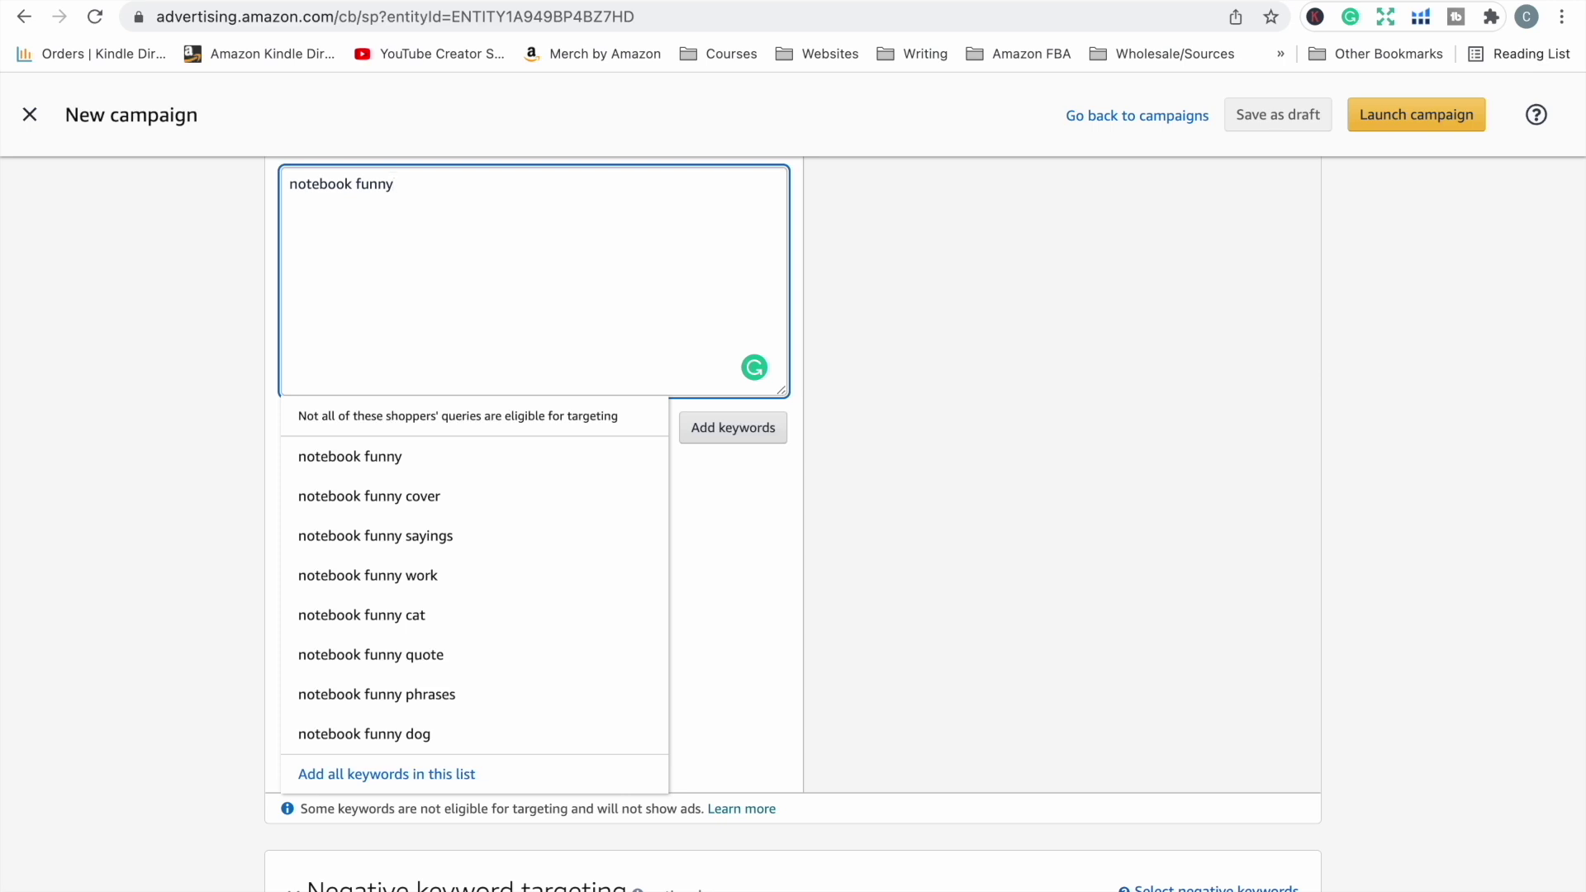
Replace "funny" with "inspirational" and look up the suggested queries for "notebook inspiration" and "notebook inspirational"
key("BackSpace")
key("BackSpace")
key("BackSpace")
key("BackSpace")
key("BackSpace")
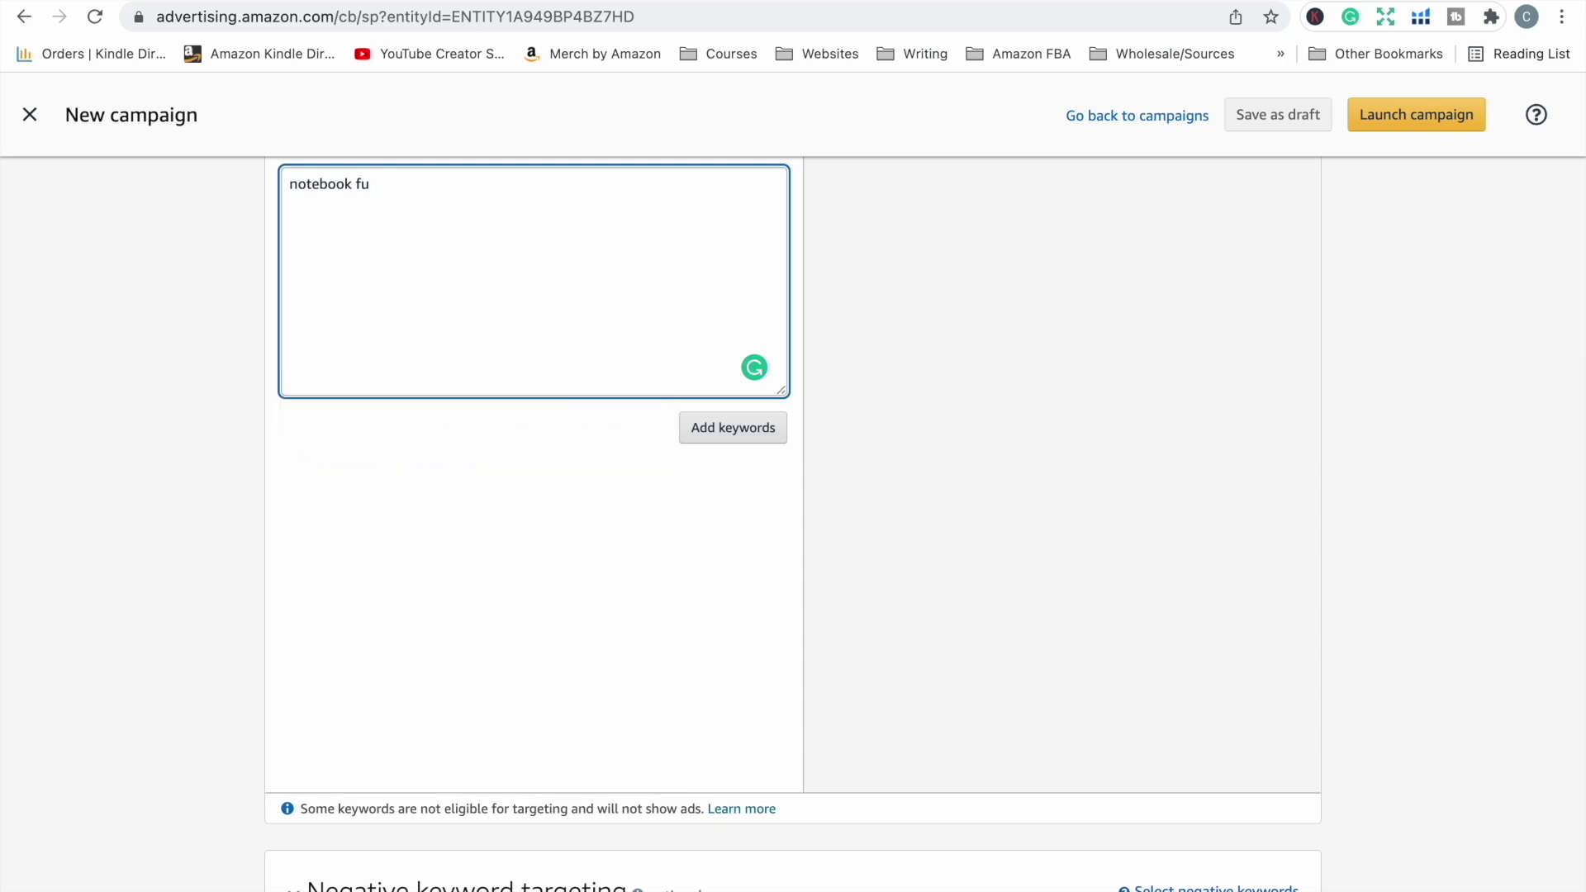
type("inspiration")
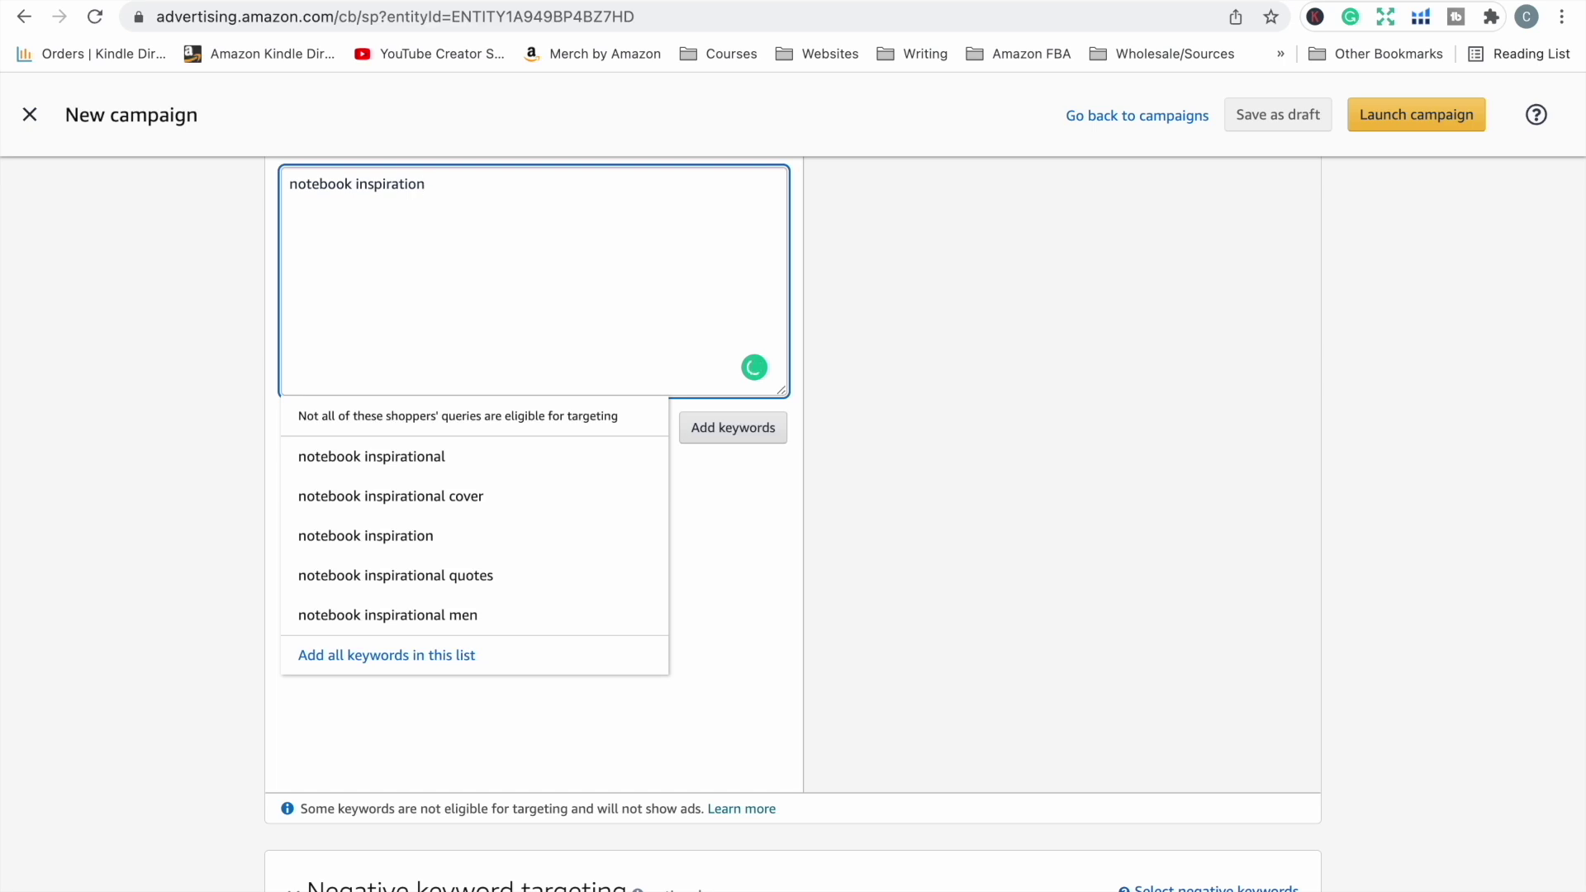
type("al")
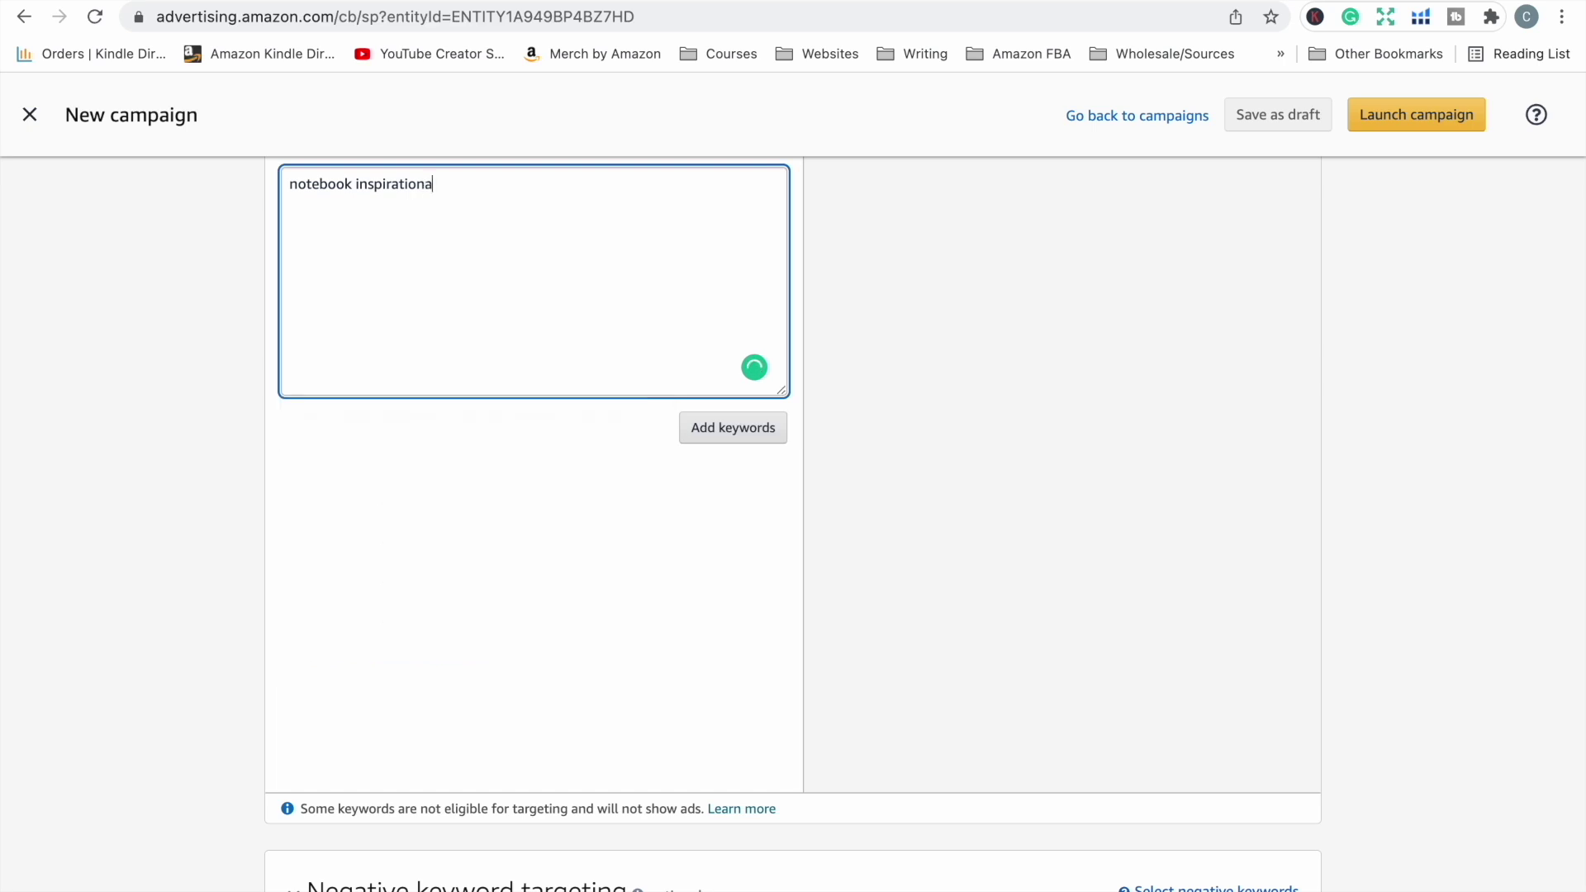